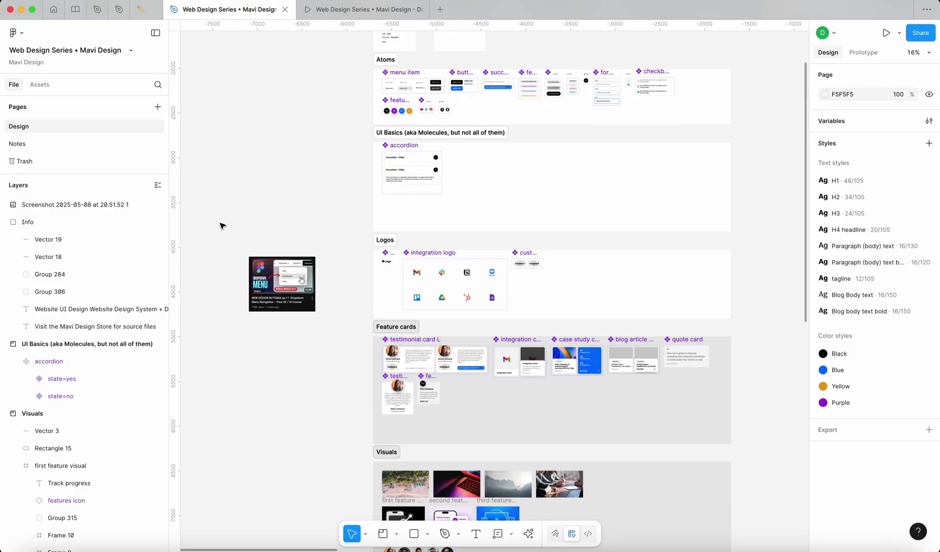
# Zoom in from 16% onto the ep.11 Dropdown Menu YouTube thumbnail screenshot
pyautogui.scroll(5, 227, 288)
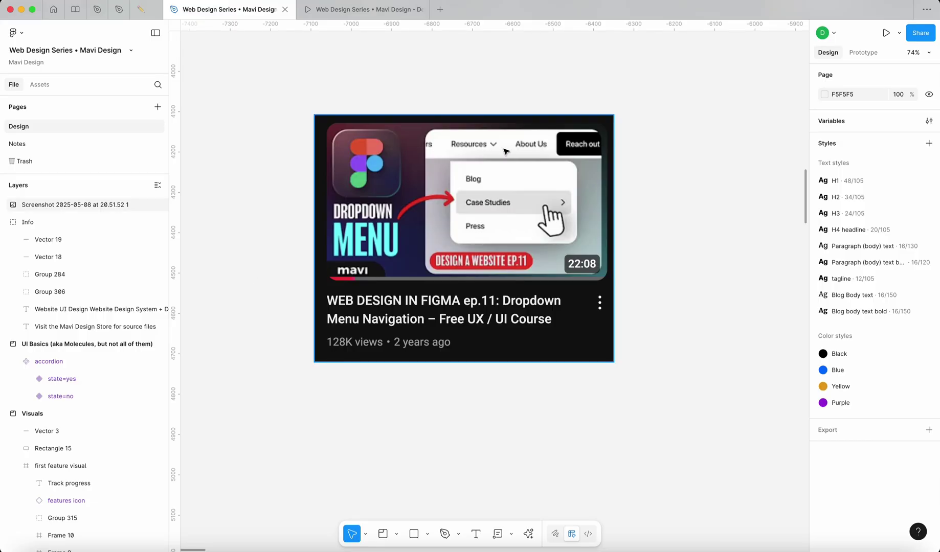
# Check the header in the prototype preview, then select the thumbnail screenshot in the editor
pyautogui.click(336, 11)
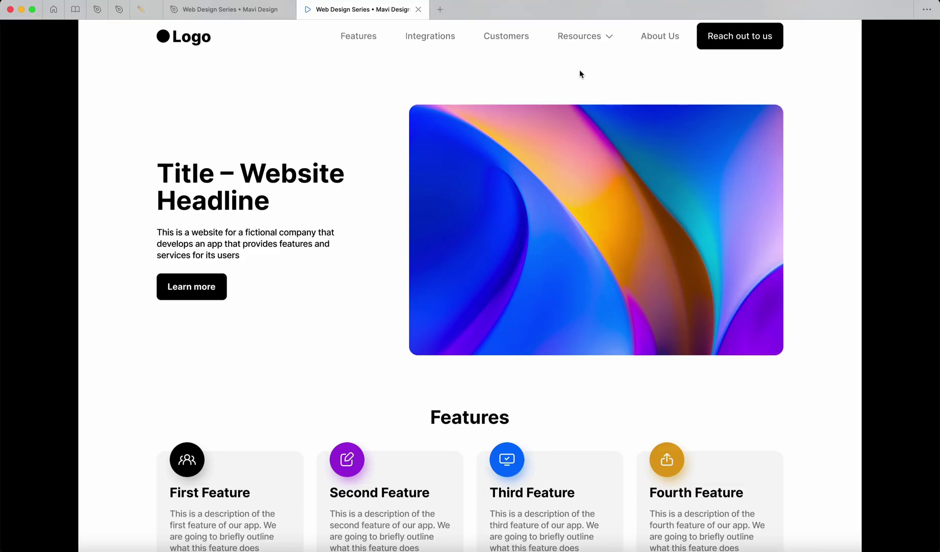
pyautogui.click(223, 9)
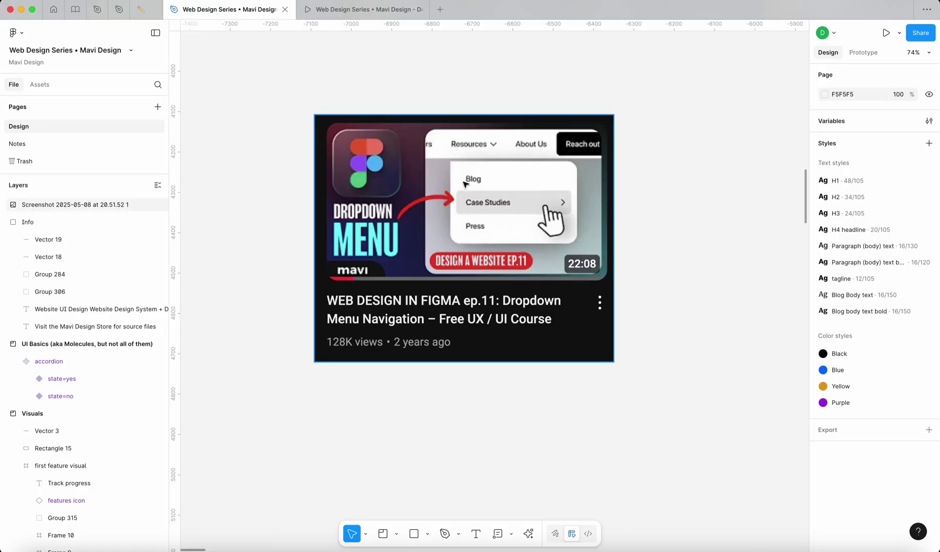
pyautogui.click(467, 232)
pyautogui.scroll(-5, 466, 233)
pyautogui.scroll(10, 467, 232)
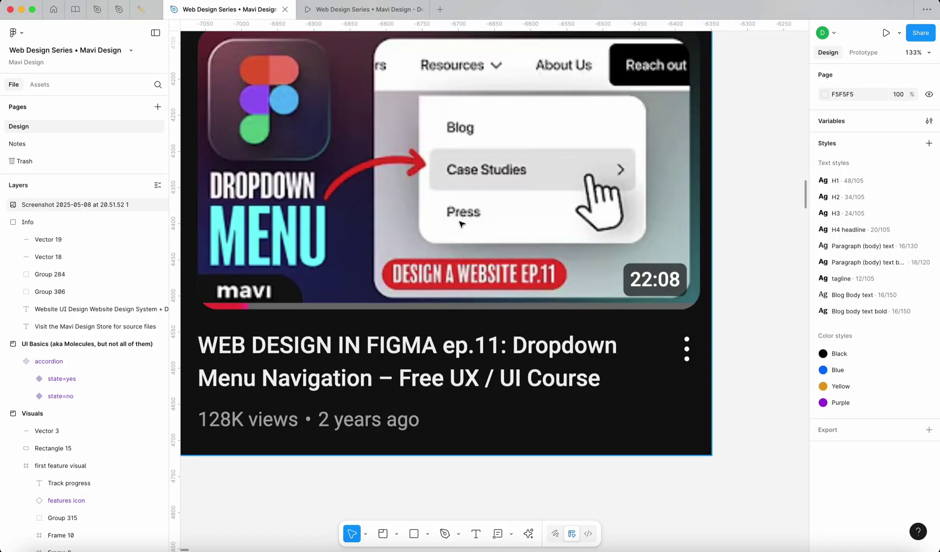
pyautogui.scroll(-8, 461, 221)
pyautogui.scroll(5, 409, 194)
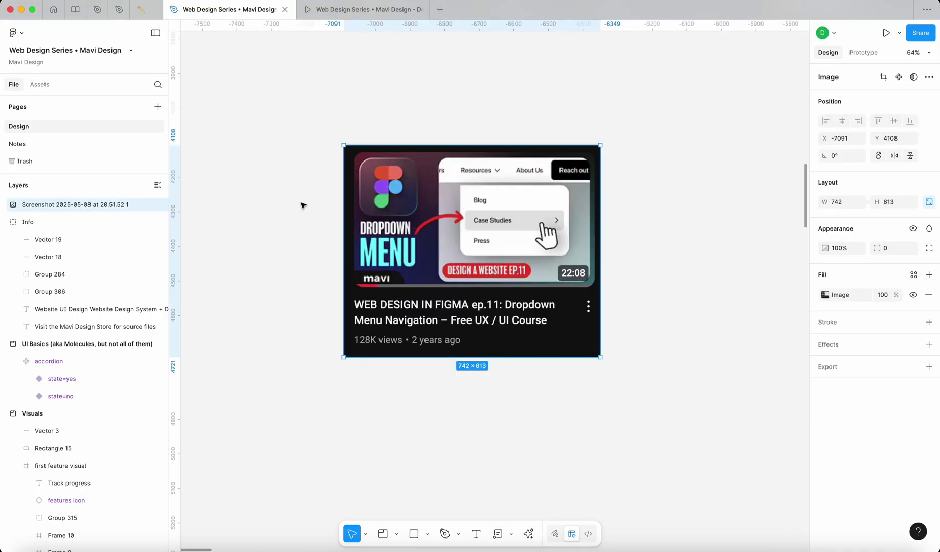
# Delete the Dropdown Menu screenshot and recheck the Resources menu in the prototype
pyautogui.click(301, 241)
pyautogui.click(347, 153)
pyautogui.click(344, 44)
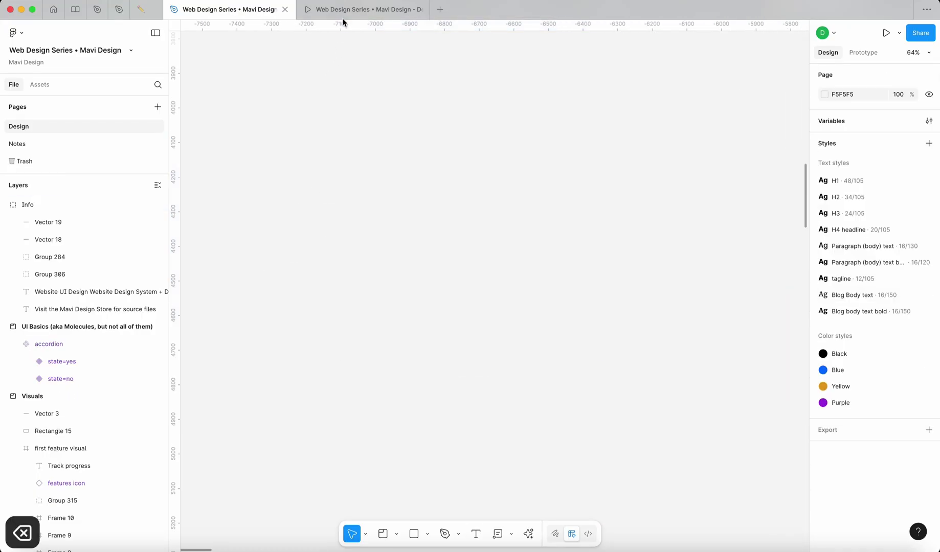
pyautogui.click(342, 11)
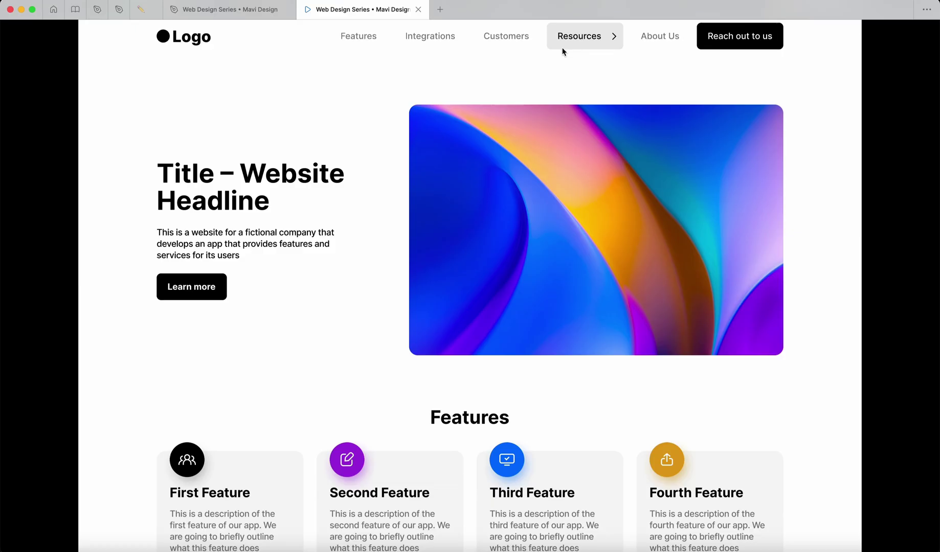
pyautogui.click(230, 10)
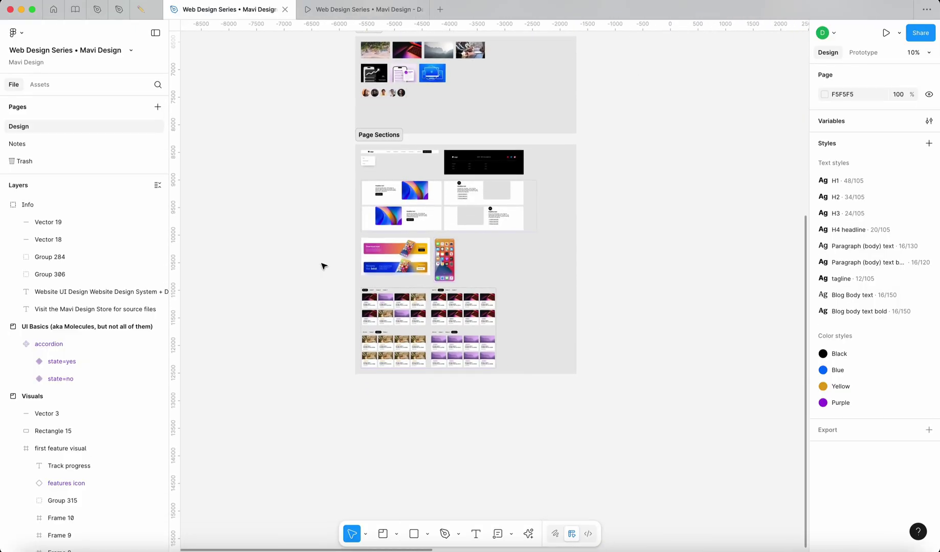
# In Prototype mode, inspect the Resources item's Mouse move inside → Open overlay interaction
pyautogui.click(852, 55)
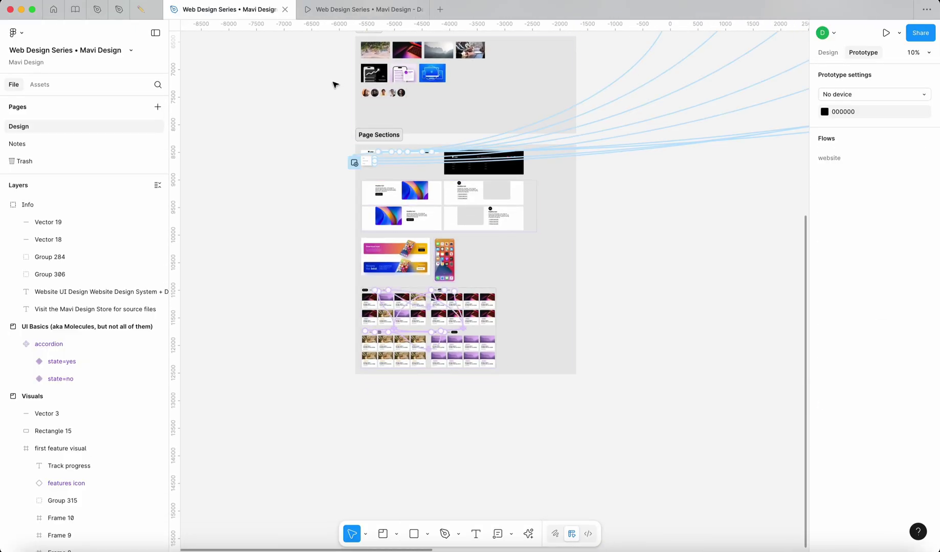
pyautogui.scroll(5, 357, 151)
pyautogui.click(416, 197)
pyautogui.click(416, 197)
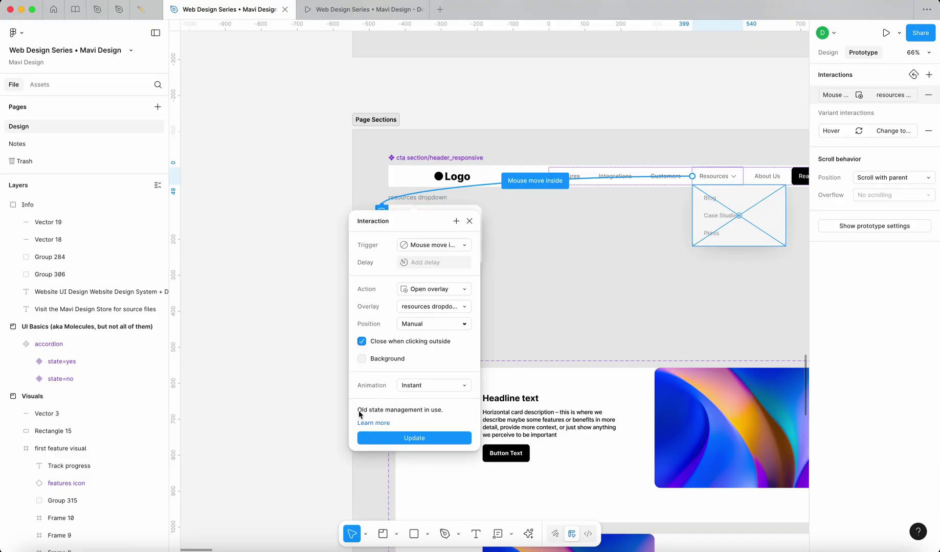
pyautogui.click(469, 221)
pyautogui.click(262, 280)
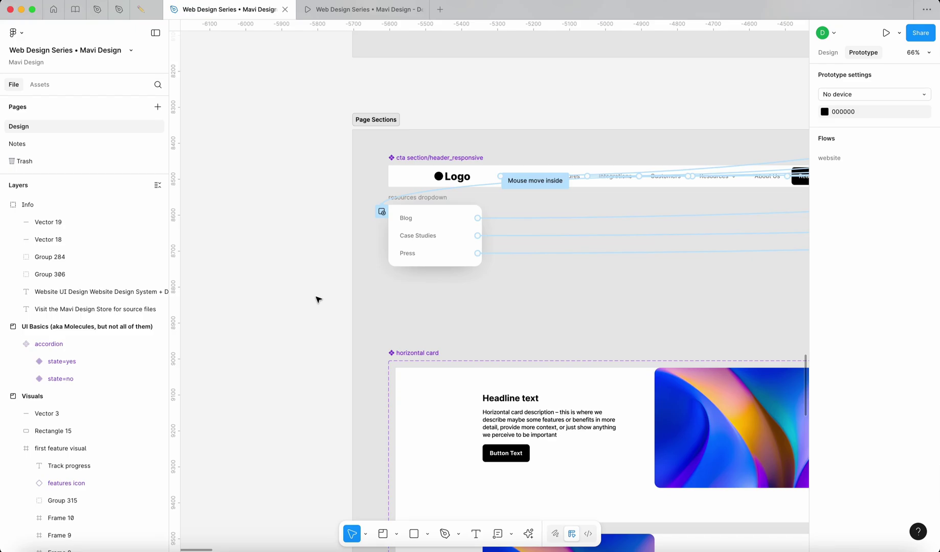
pyautogui.scroll(-10, 318, 300)
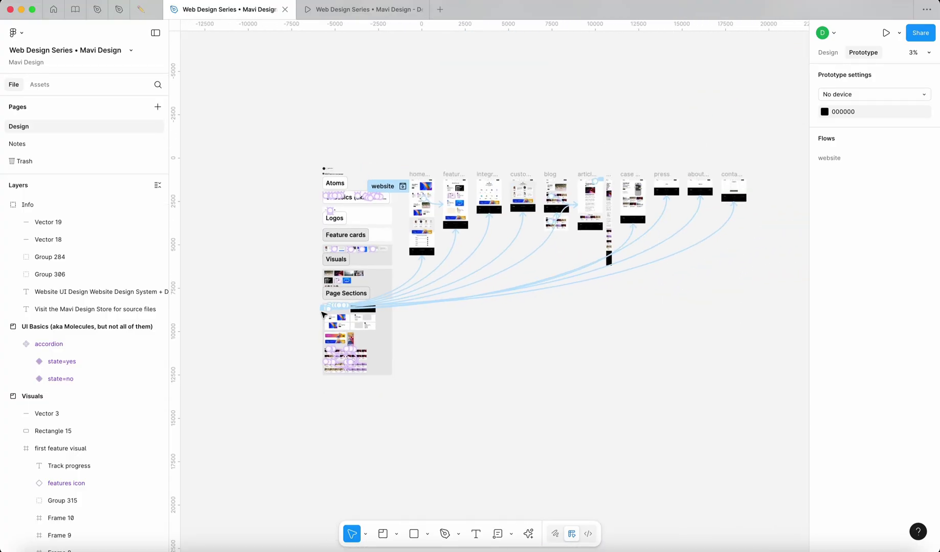
# Back in Design mode, locate the header_responsive component in Page Sections
pyautogui.click(828, 54)
pyautogui.moveTo(277, 134); pyautogui.dragTo(713, 426)
pyautogui.click(713, 426)
pyautogui.scroll(6, 350, 251)
pyautogui.hscroll(-2, 349, 250)
pyautogui.scroll(-1, 349, 251)
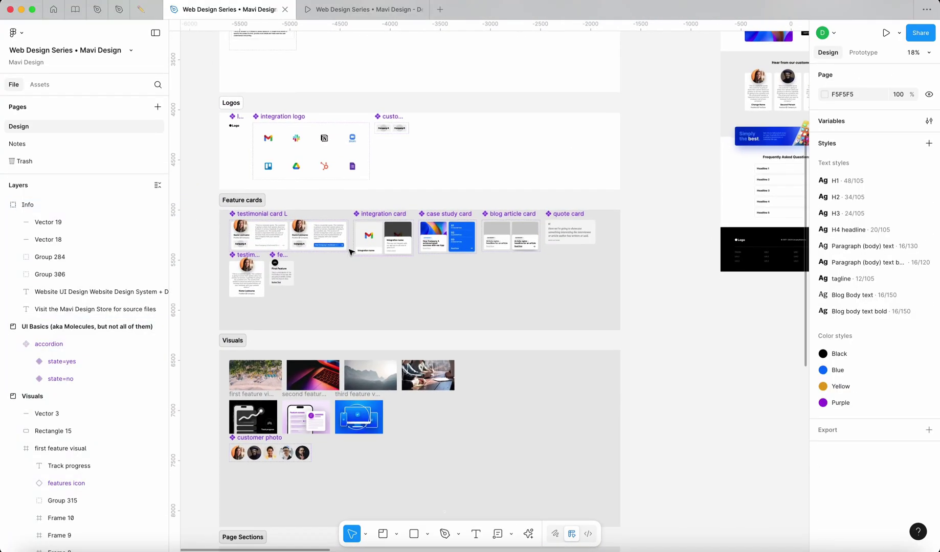
pyautogui.scroll(-6, 349, 251)
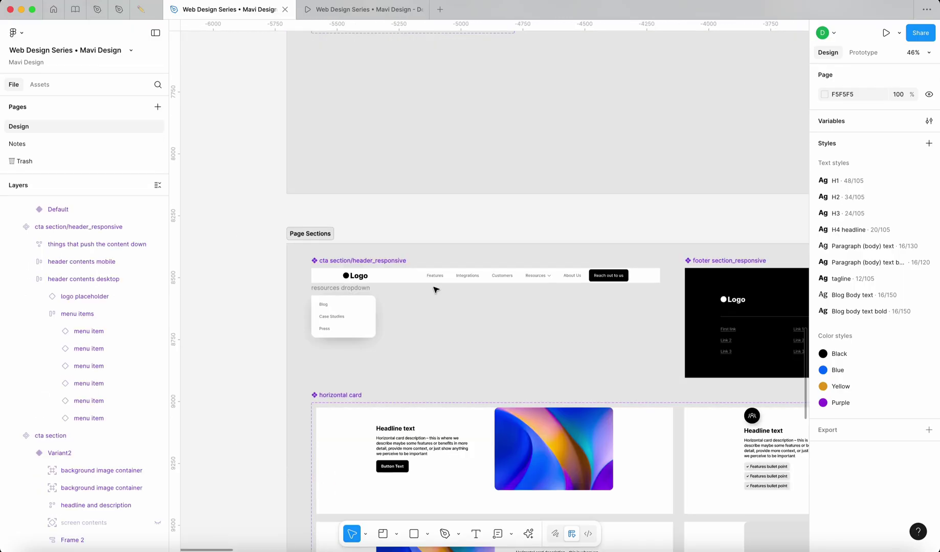
pyautogui.click(438, 279)
pyautogui.scroll(-4, 439, 280)
pyautogui.scroll(10, 588, 102)
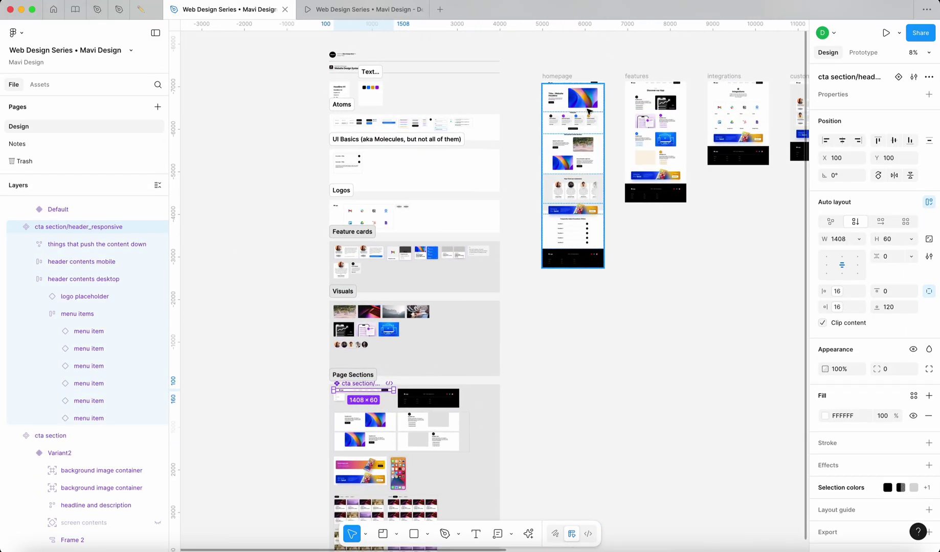
# Select header_OLD on the homepage and jump to the responsive header component
pyautogui.click(611, 101)
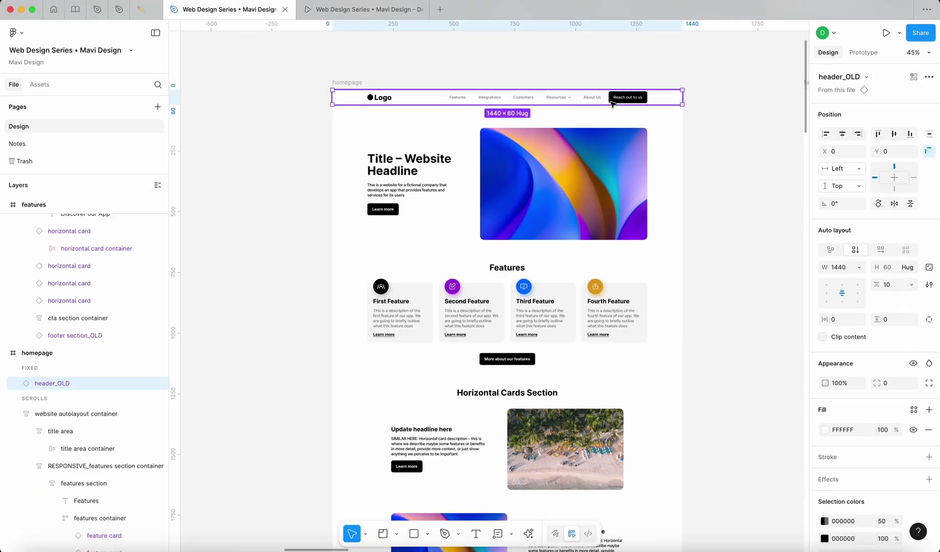
pyautogui.scroll(4, 408, 107)
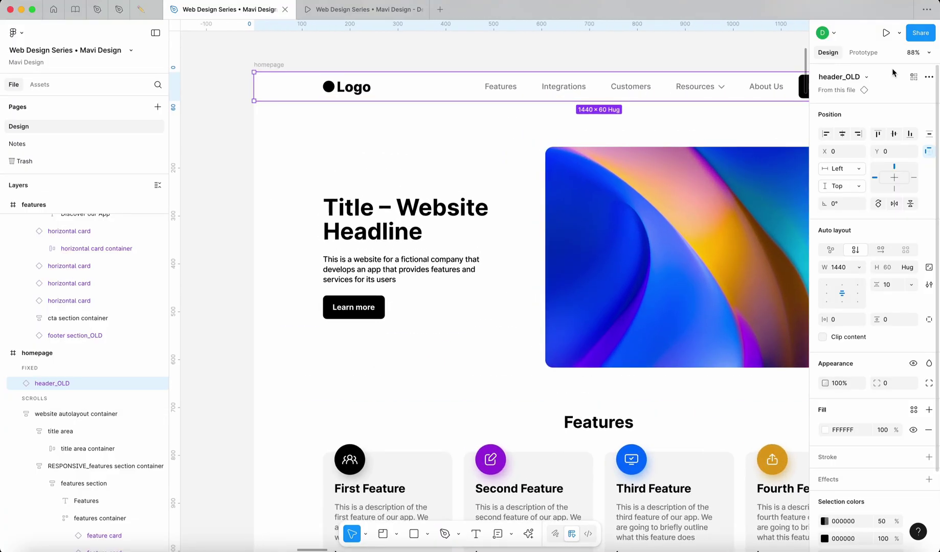
pyautogui.click(864, 91)
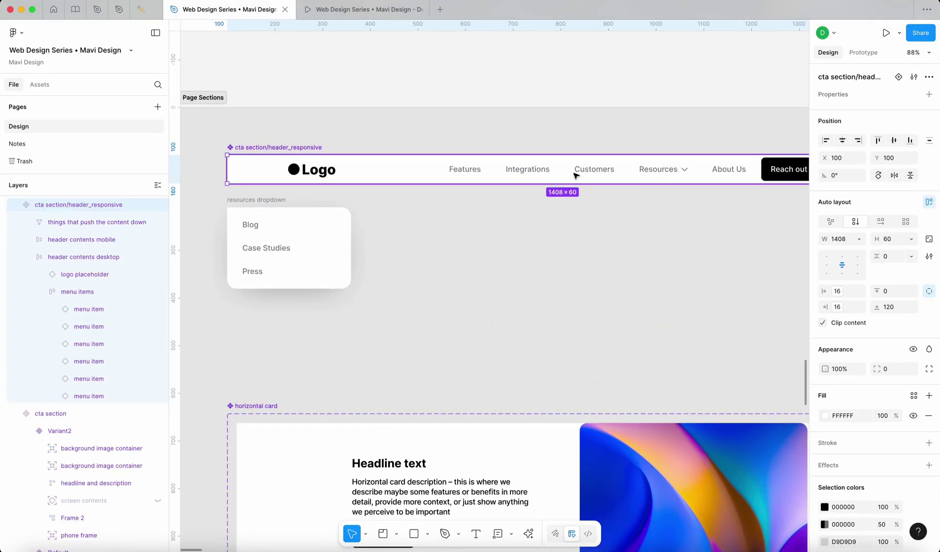
pyautogui.scroll(-15, 644, 174)
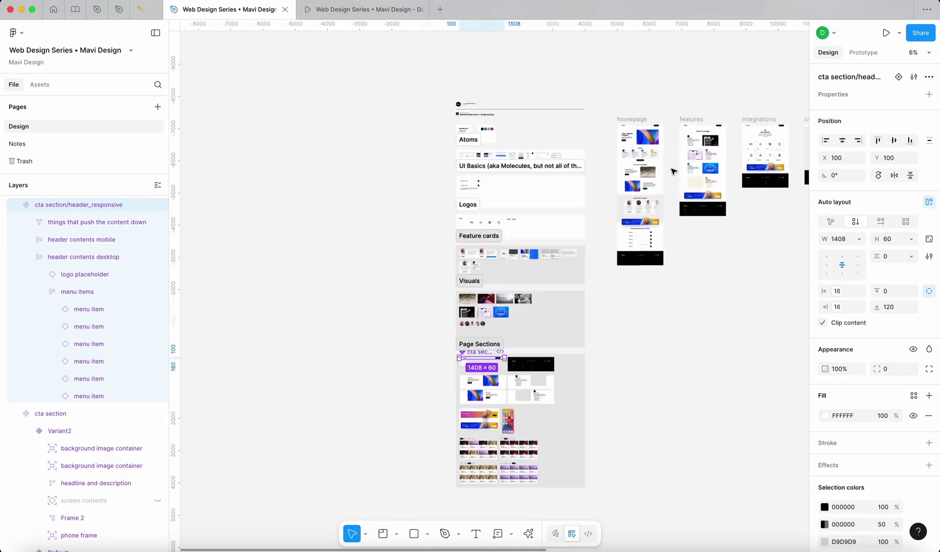
pyautogui.scroll(10, 607, 209)
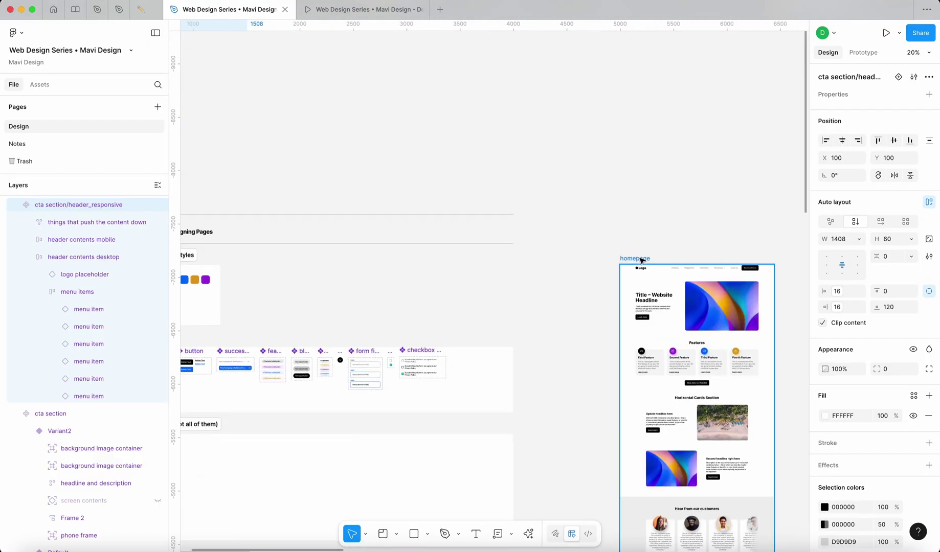
# Visit the homepage header's main component, then return to the homepage header instance
pyautogui.click(647, 266)
pyautogui.click(862, 91)
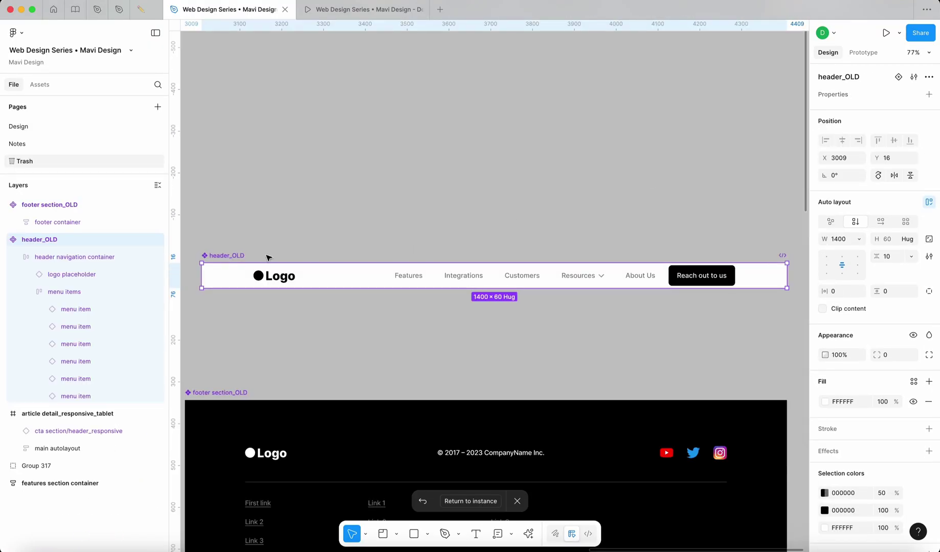
pyautogui.scroll(-5, 247, 248)
pyautogui.scroll(4, 339, 212)
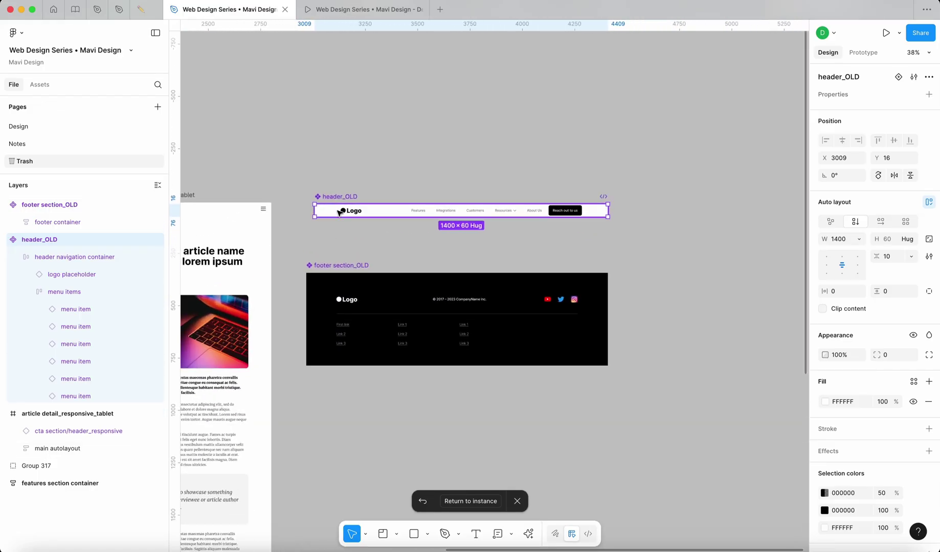
pyautogui.click(482, 503)
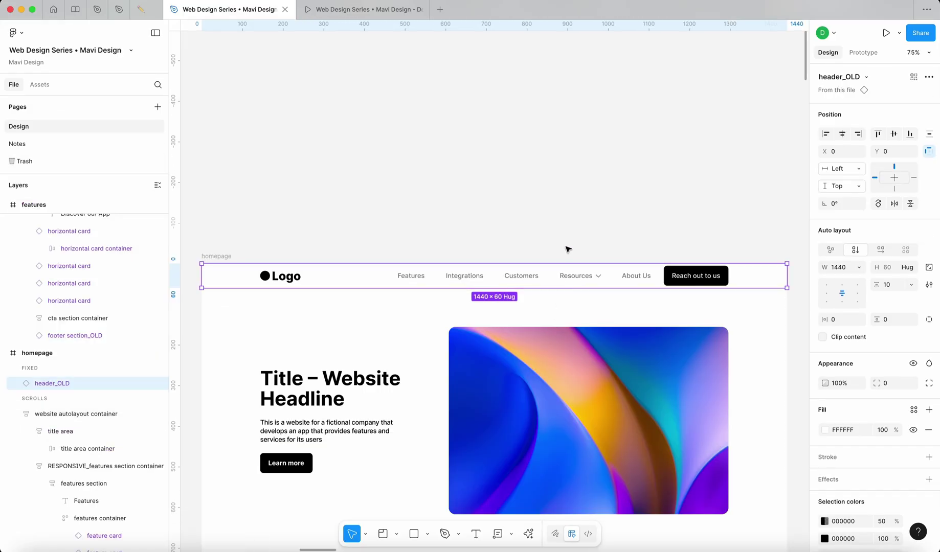
pyautogui.scroll(-5, 565, 246)
pyautogui.scroll(3, 483, 163)
pyautogui.scroll(4, 488, 236)
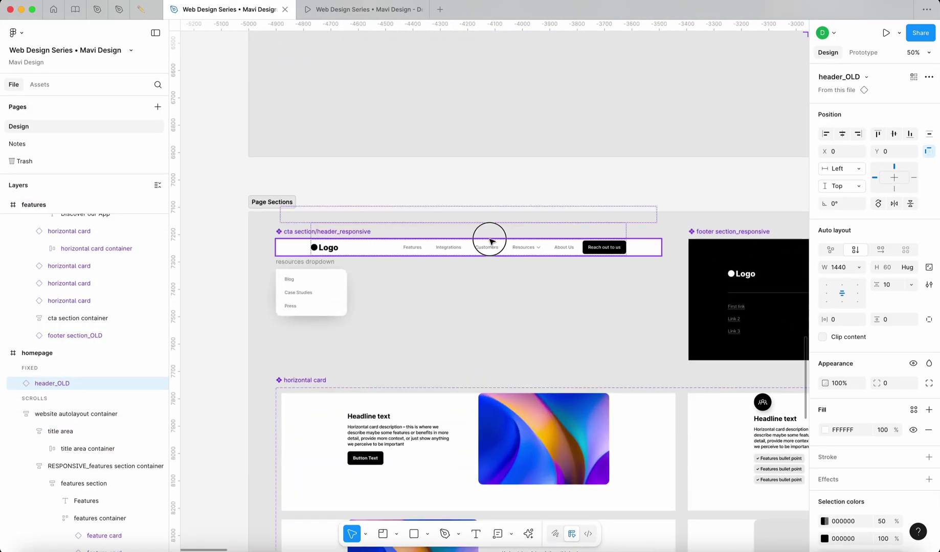
# Duplicate and cut the responsive header, then replace the homepage's header_OLD with it
pyautogui.click(489, 248)
pyautogui.moveTo(489, 248); pyautogui.dragTo(492, 192)
pyautogui.scroll(-5, 492, 192)
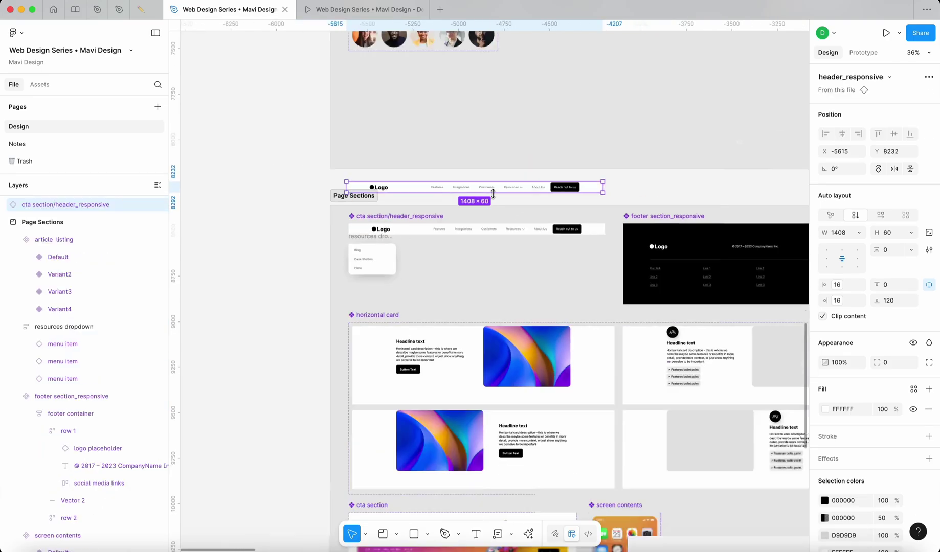
pyautogui.press('super+x')
pyautogui.scroll(-3, 532, 207)
pyautogui.scroll(5, 562, 230)
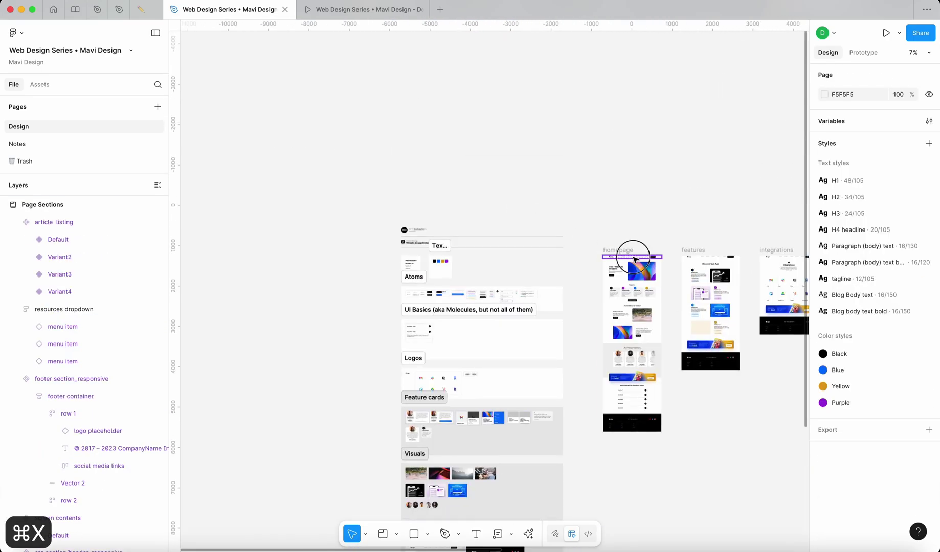
pyautogui.click(629, 251)
pyautogui.scroll(4, 594, 255)
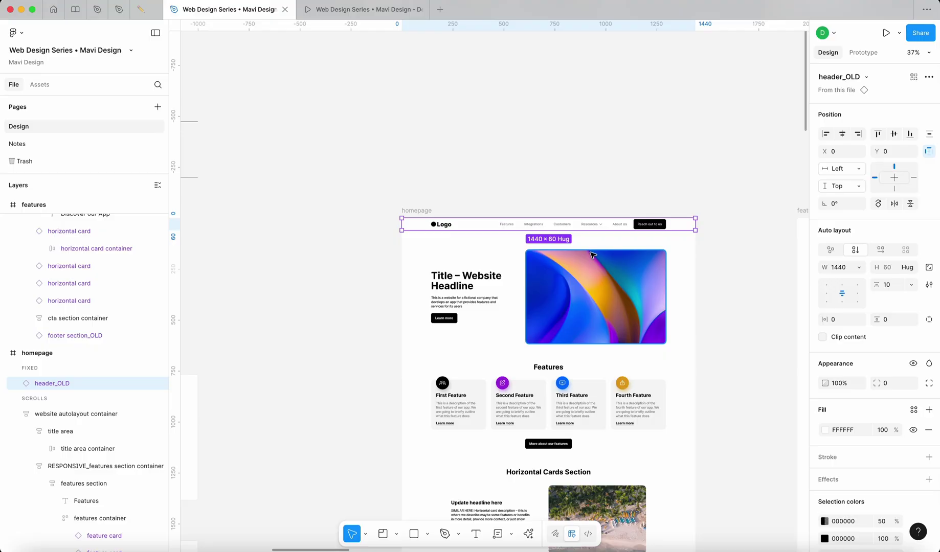
pyautogui.press('super+shift+r')
# Stretch the new homepage header to the full 1440 width and deselect it
pyautogui.scroll(5, 685, 225)
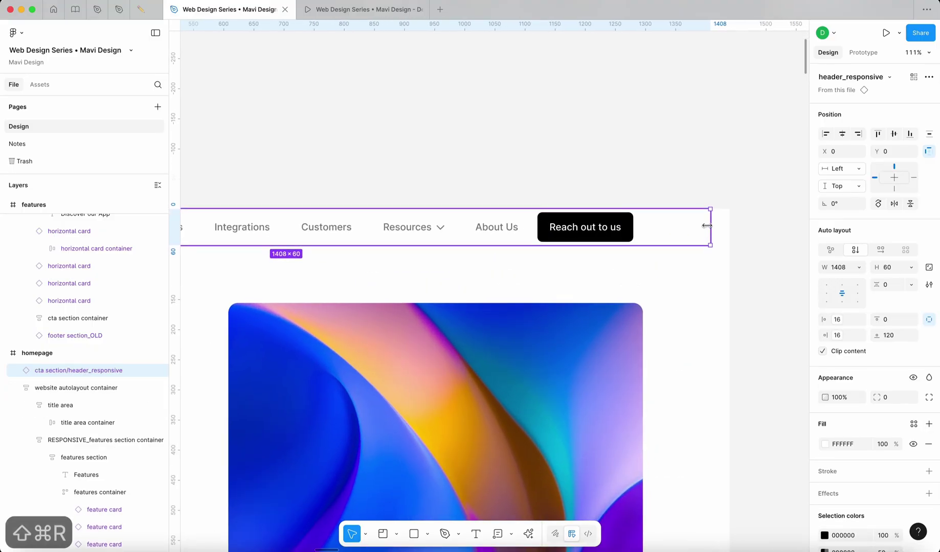
pyautogui.moveTo(718, 225); pyautogui.dragTo(730, 226)
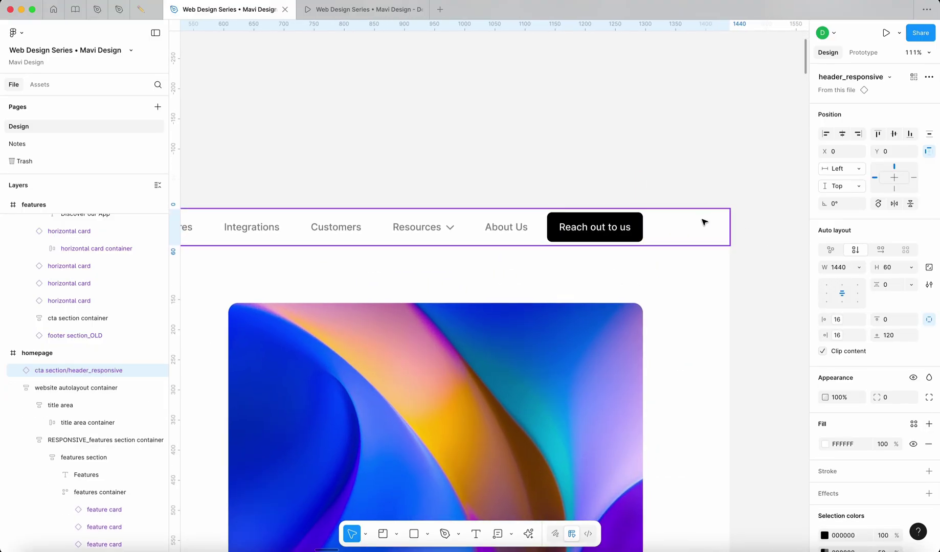
pyautogui.press('Escape')
pyautogui.scroll(-5, 712, 237)
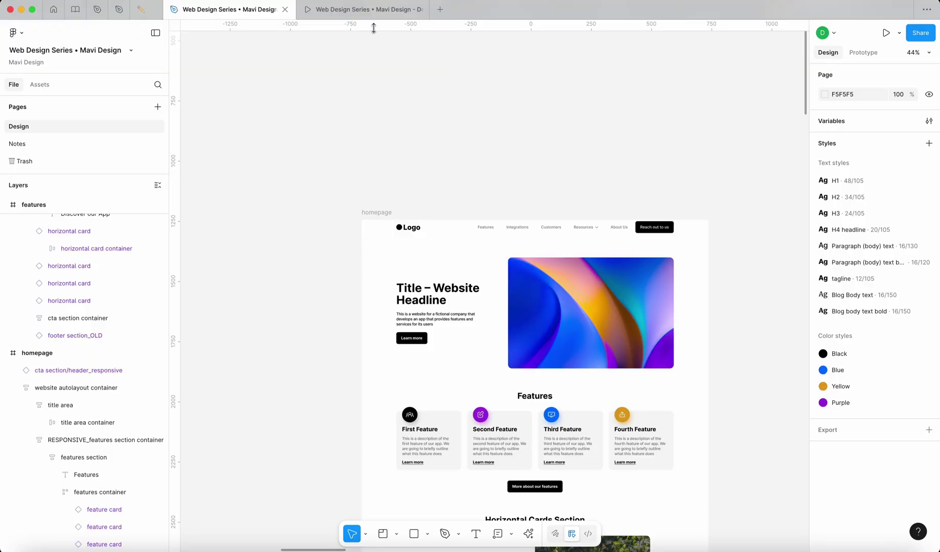
pyautogui.click(369, 10)
pyautogui.click(389, 83)
pyautogui.press('r')
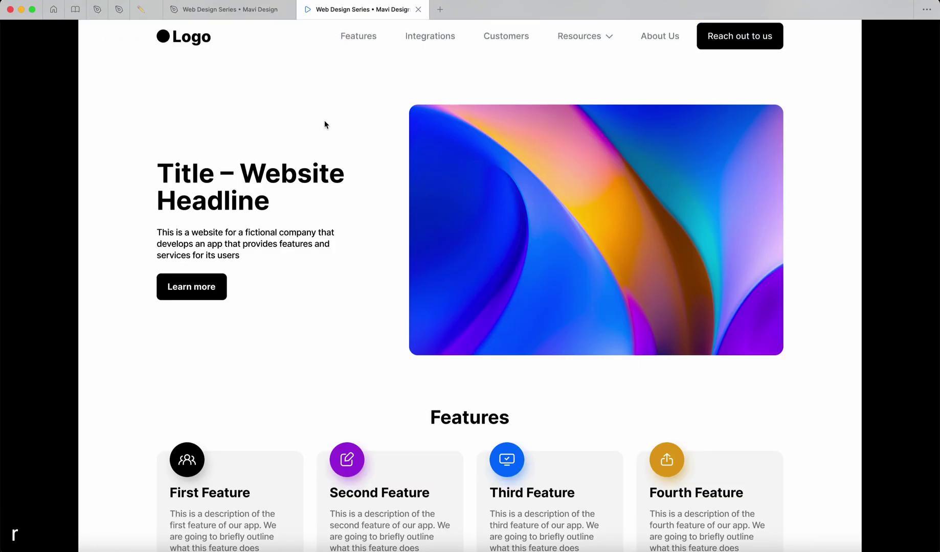
pyautogui.click(582, 59)
pyautogui.click(579, 36)
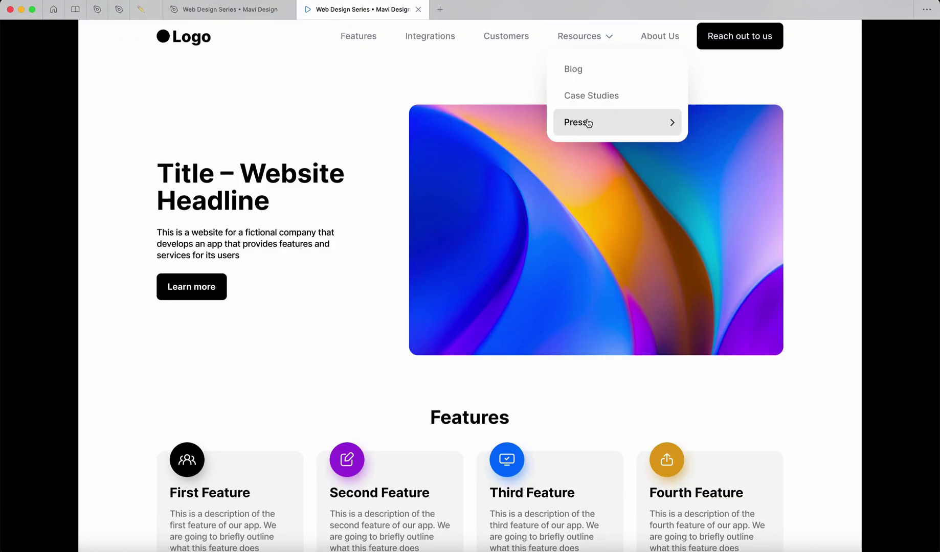
pyautogui.moveTo(579, 48)
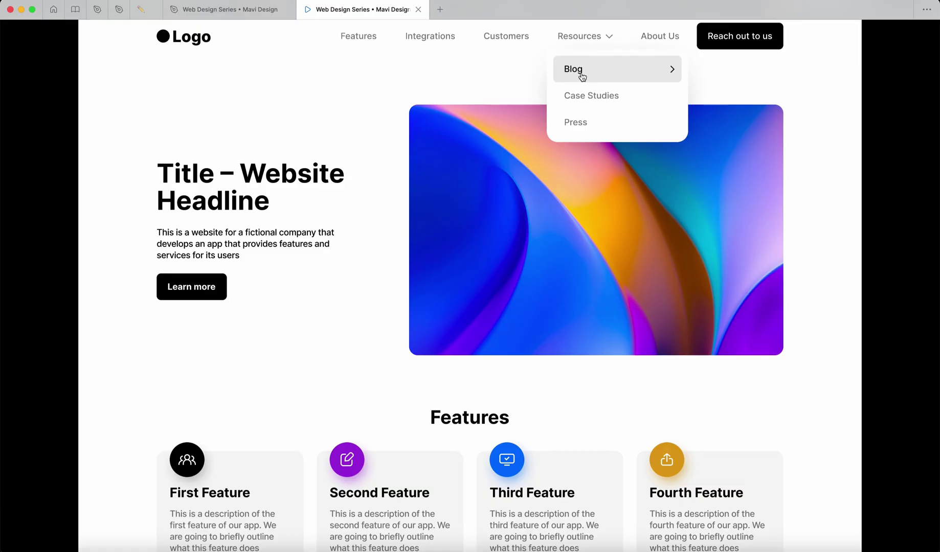
pyautogui.click(582, 73)
pyautogui.click(282, 53)
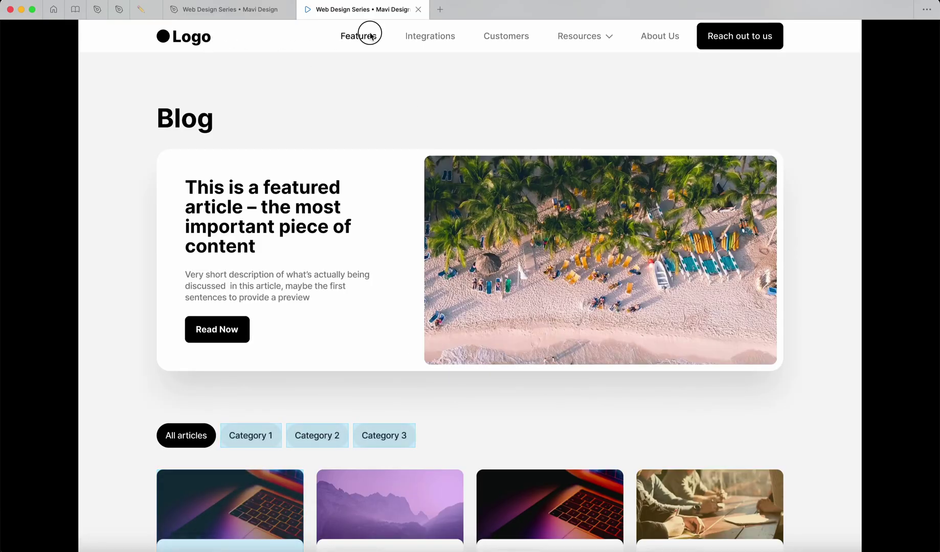
pyautogui.click(276, 10)
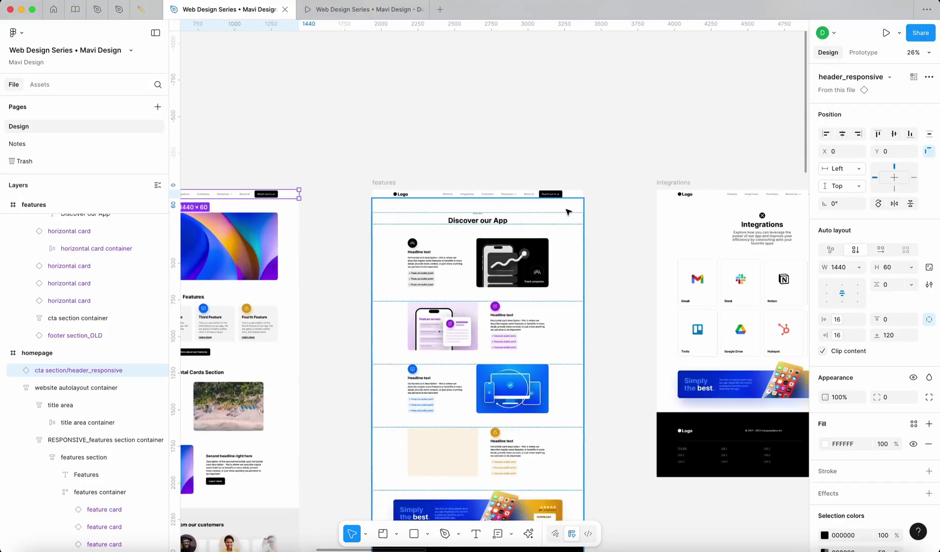
# Check which header the Features, Integrations, Customers and mobile page frames use
pyautogui.click(565, 196)
pyautogui.hscroll(5, 557, 215)
pyautogui.click(553, 211)
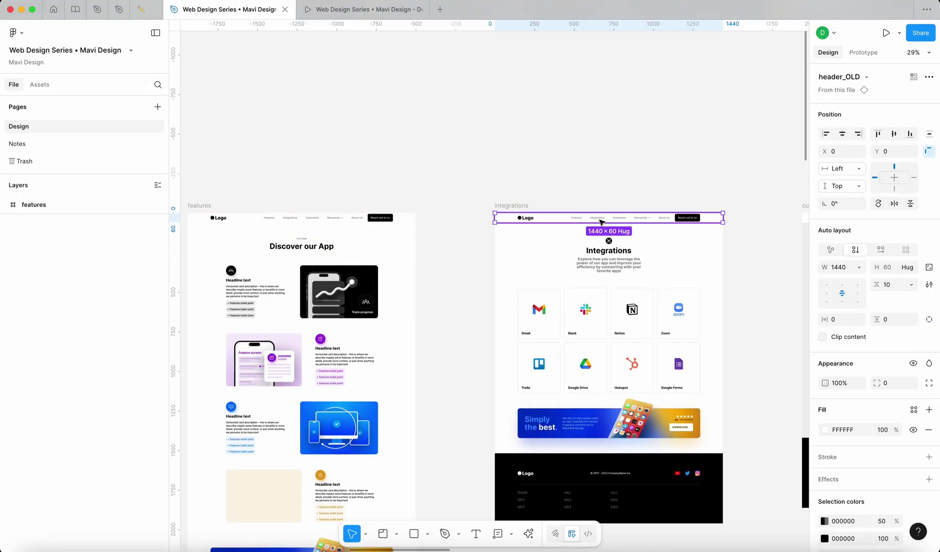
pyautogui.hscroll(5, 557, 225)
pyautogui.click(558, 229)
pyautogui.click(557, 230)
pyautogui.hscroll(5, 547, 231)
pyautogui.click(532, 233)
pyautogui.hscroll(5, 531, 233)
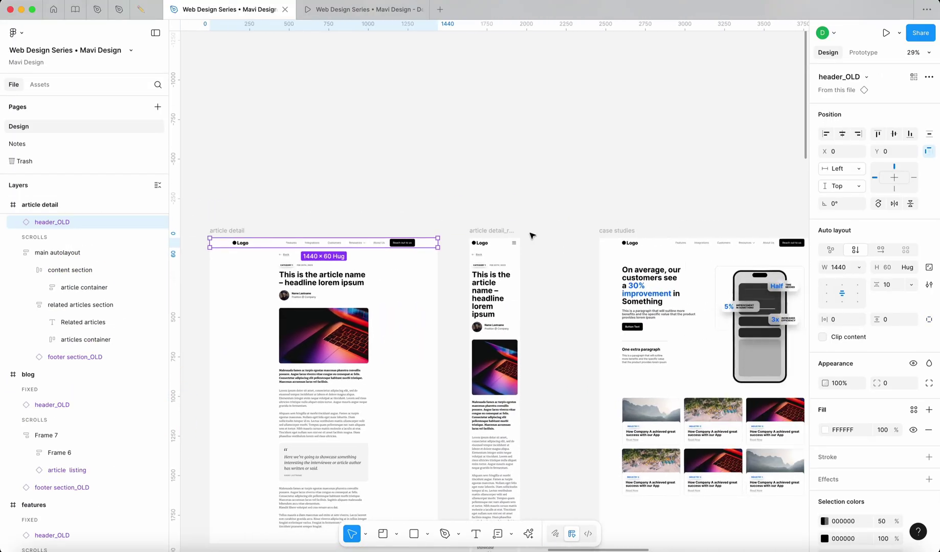
pyautogui.click(530, 227)
pyautogui.hscroll(3, 530, 226)
pyautogui.hscroll(-8, 529, 225)
pyautogui.hscroll(3, 537, 222)
# Shift-select header_OLD on Features, Integrations, Customers, Blog, Article Detail, Case Studies, Press, About Us, Contact Us
pyautogui.click(543, 224)
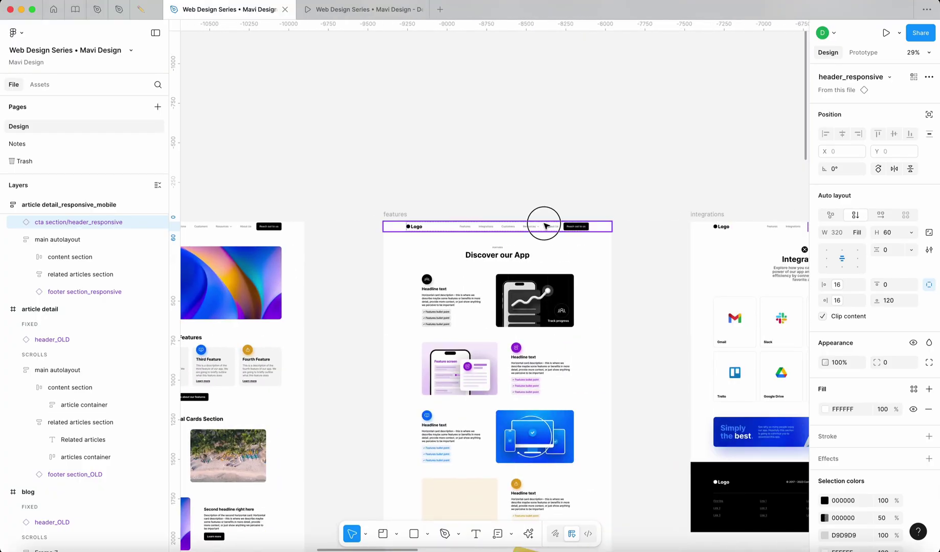
pyautogui.hscroll(5, 676, 213)
pyautogui.keyDown('shift'); pyautogui.click(563, 211); pyautogui.keyUp('shift')
pyautogui.hscroll(5, 353, 166)
pyautogui.keyDown('shift'); pyautogui.click(491, 205); pyautogui.keyUp('shift')
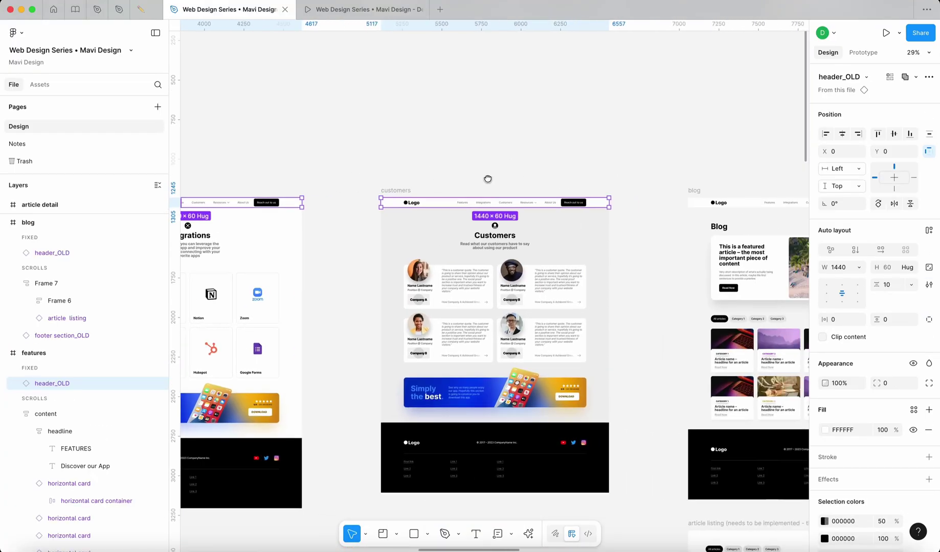
pyautogui.scroll(-3, 487, 179)
pyautogui.keyDown('shift'); pyautogui.click(466, 184); pyautogui.keyUp('shift')
pyautogui.hscroll(5, 467, 184)
pyautogui.keyDown('shift'); pyautogui.click(364, 182); pyautogui.keyUp('shift')
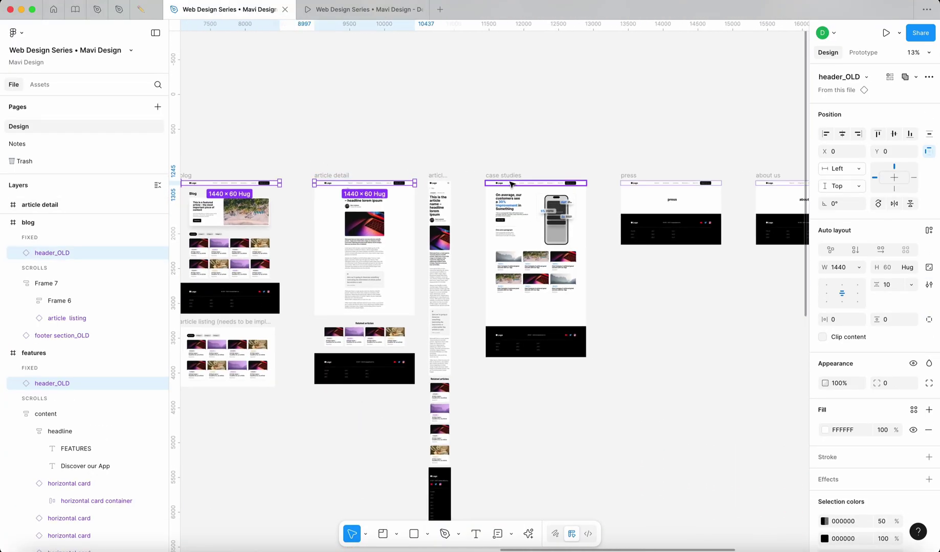
pyautogui.keyDown('shift'); pyautogui.click(521, 182); pyautogui.keyUp('shift')
pyautogui.keyDown('shift'); pyautogui.click(659, 183); pyautogui.keyUp('shift')
pyautogui.hscroll(5, 588, 183)
pyautogui.keyDown('shift'); pyautogui.click(518, 183); pyautogui.keyUp('shift')
pyautogui.keyDown('shift'); pyautogui.click(650, 183); pyautogui.keyUp('shift')
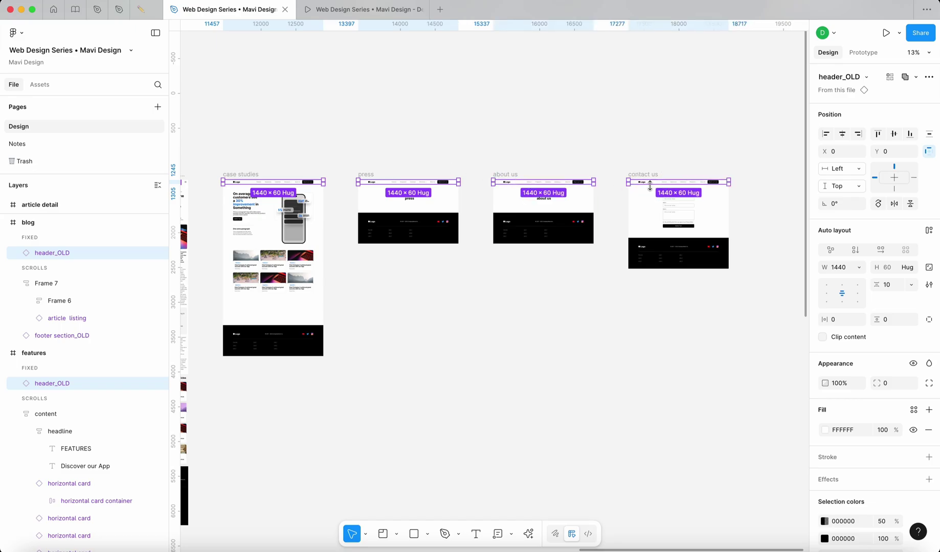
# Swap the selected headers to cta section/header_responsive and open the prototype preview
pyautogui.press('super+shift+r')
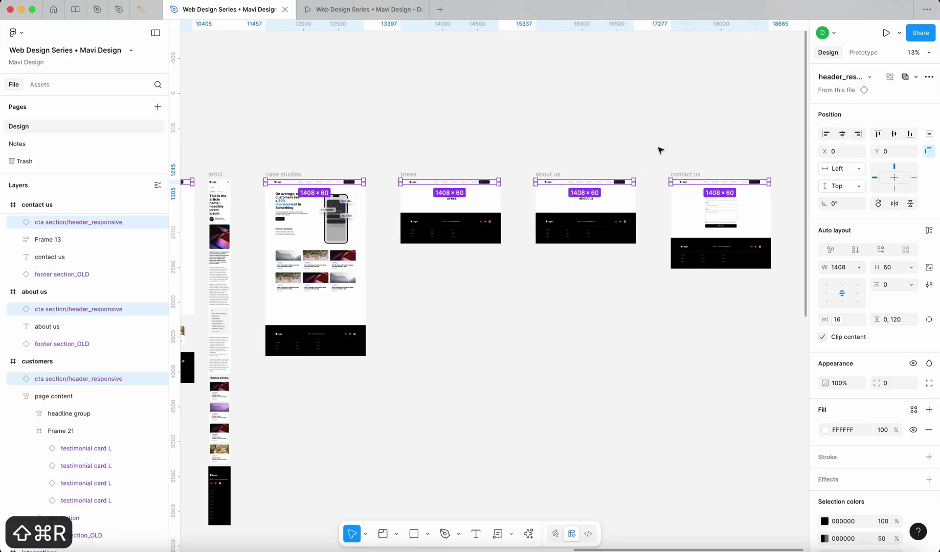
pyautogui.click(661, 149)
pyautogui.click(320, 7)
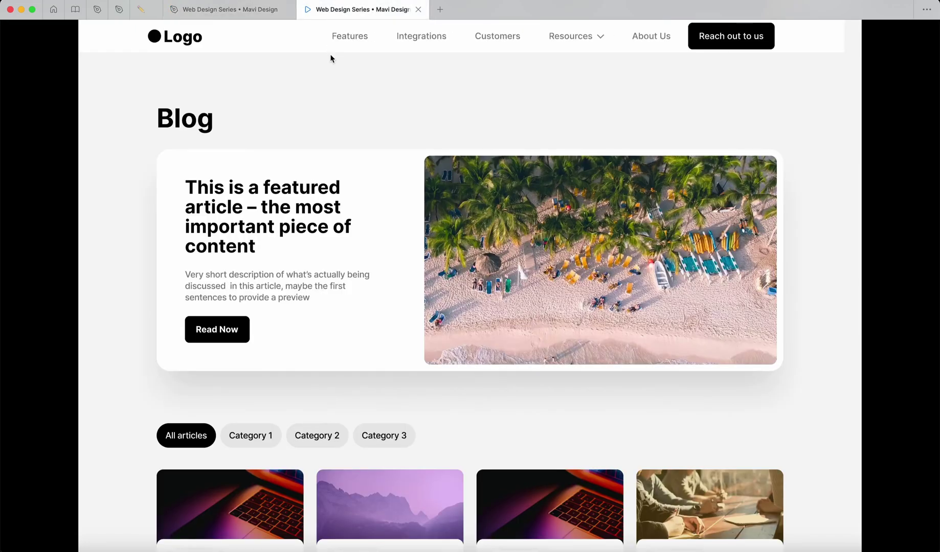
# Test the prototype nav on Integrations, Customers and About Us, then return to the editor
pyautogui.click(291, 102)
pyautogui.click(420, 36)
pyautogui.click(497, 36)
pyautogui.moveTo(572, 36)
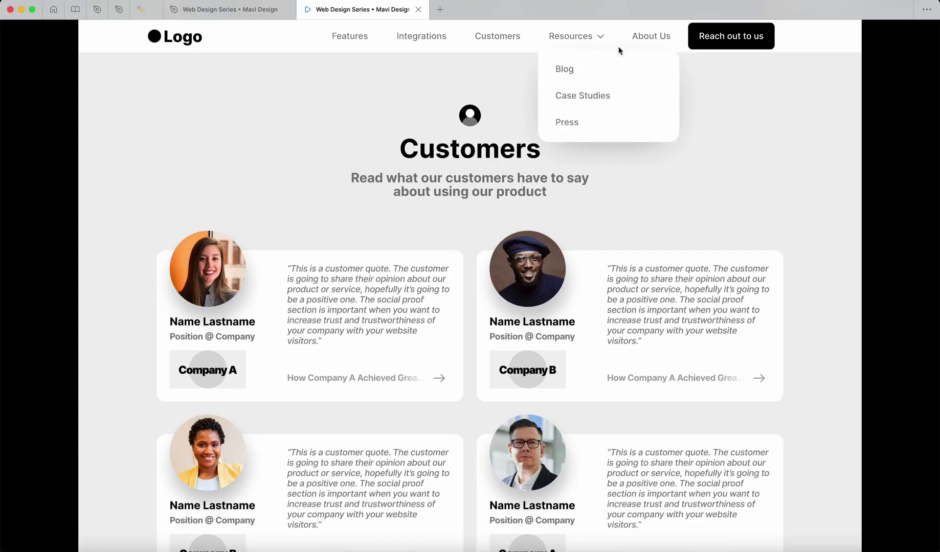
pyautogui.click(643, 41)
pyautogui.press('Left')
pyautogui.click(225, 9)
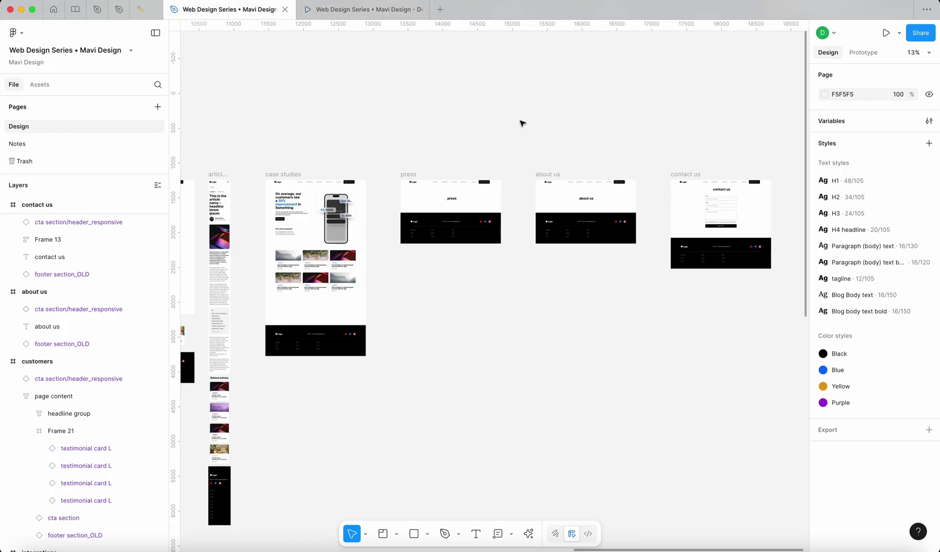
# Select the responsive headers on the Features and Integrations page frames
pyautogui.scroll(-5, 520, 124)
pyautogui.hscroll(-5, 350, 161)
pyautogui.scroll(5, 371, 153)
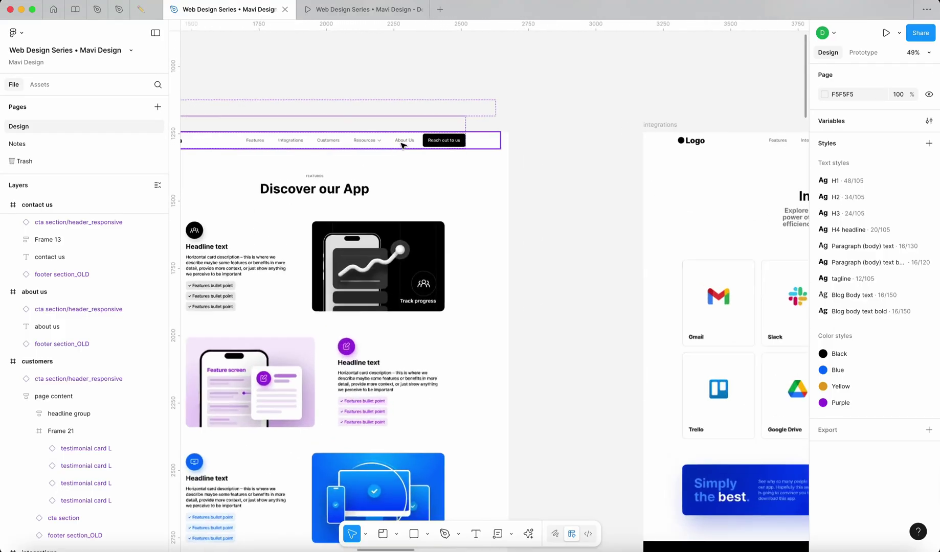
pyautogui.click(384, 147)
pyautogui.scroll(-5, 594, 142)
pyautogui.click(465, 147)
pyautogui.hscroll(2, 670, 144)
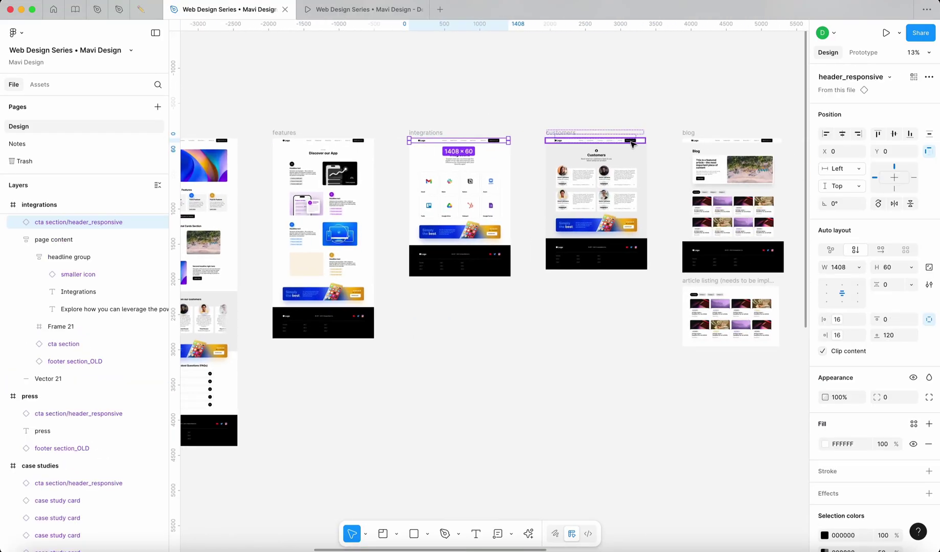
pyautogui.scroll(5, 444, 140)
pyautogui.hotkey('shift', 'Return')
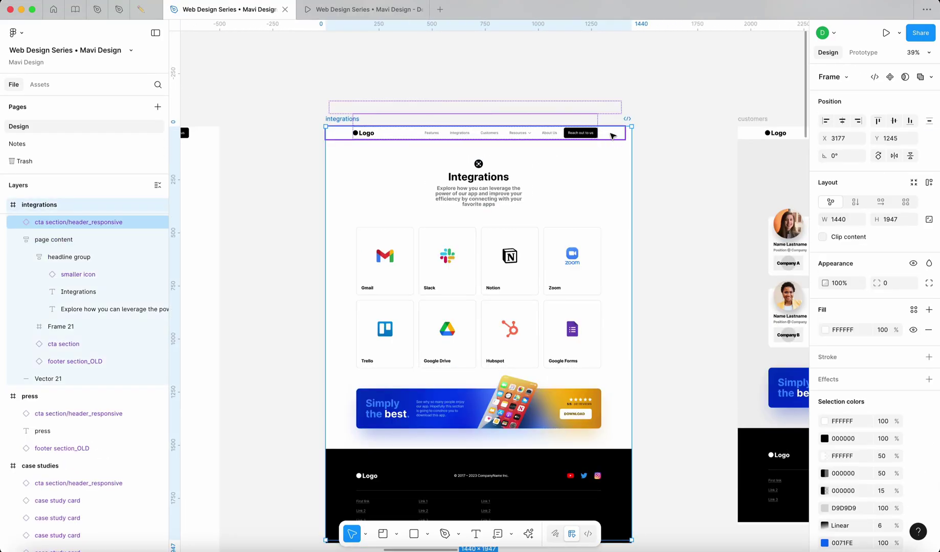
pyautogui.click(612, 135)
pyautogui.scroll(-5, 612, 136)
pyautogui.hscroll(3, 476, 131)
# Add the Article Detail, Case Studies, Press and Contact Us headers and set W to 1440
pyautogui.keyDown('shift'); pyautogui.click(637, 130); pyautogui.keyUp('shift')
pyautogui.hscroll(5, 639, 130)
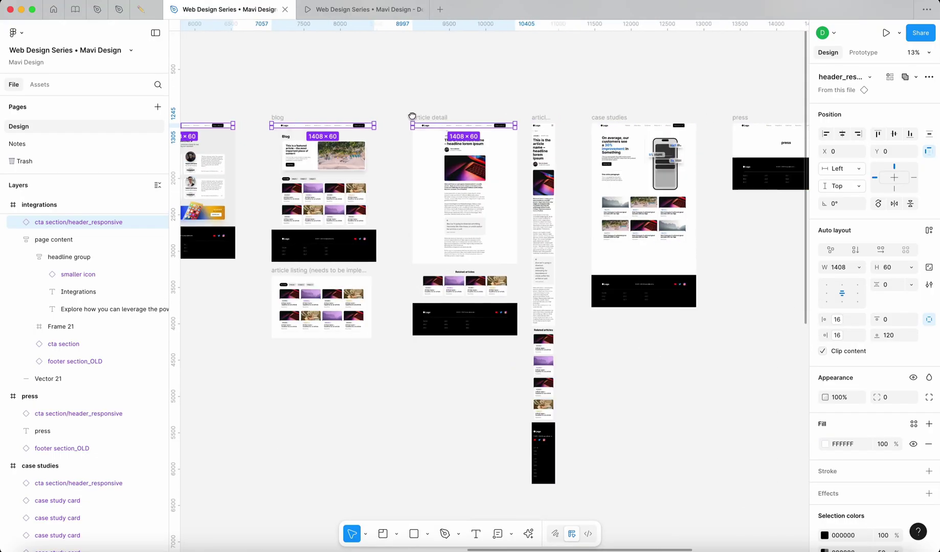
pyautogui.keyDown('shift'); pyautogui.click(642, 128); pyautogui.keyUp('shift')
pyautogui.keyDown('shift'); pyautogui.click(649, 128); pyautogui.keyUp('shift')
pyautogui.hscroll(5, 726, 173)
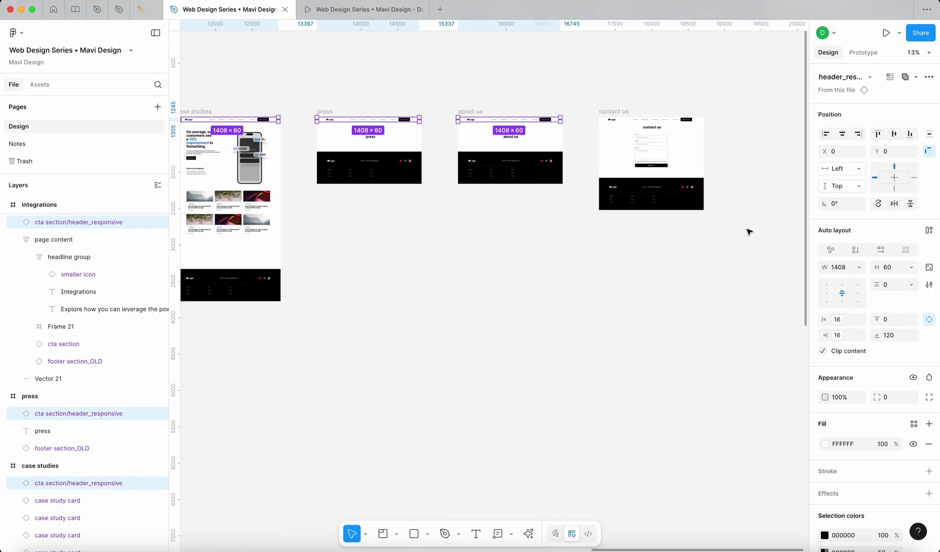
pyautogui.keyDown('shift'); pyautogui.click(694, 125); pyautogui.keyUp('shift')
pyautogui.click(839, 267)
pyautogui.write('1440')
pyautogui.press('Return')
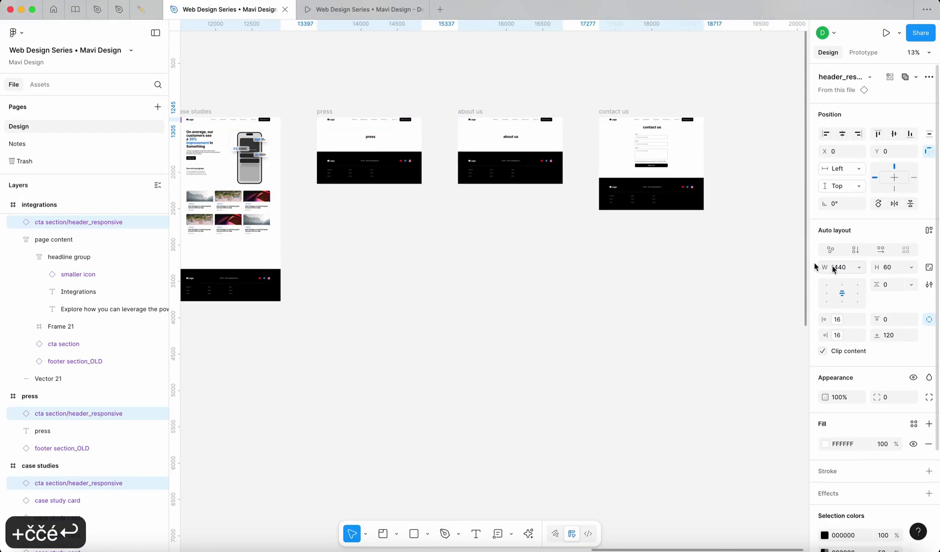
# Test the Resources dropdown's Press and Case Studies links in the preview, then return home
pyautogui.click(713, 74)
pyautogui.scroll(5, 674, 88)
pyautogui.scroll(-5, 582, 65)
pyautogui.click(363, 10)
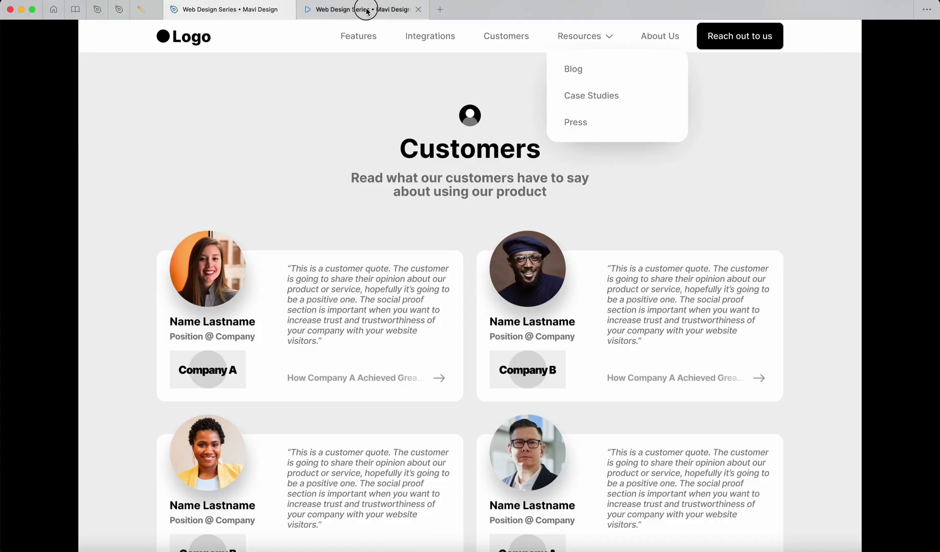
pyautogui.click(572, 119)
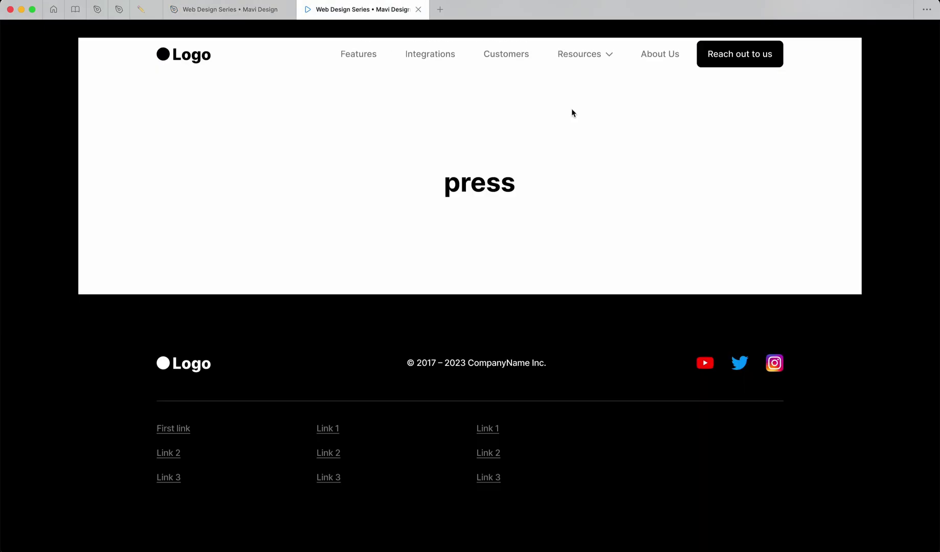
pyautogui.moveTo(583, 35)
pyautogui.click(584, 97)
pyautogui.click(171, 39)
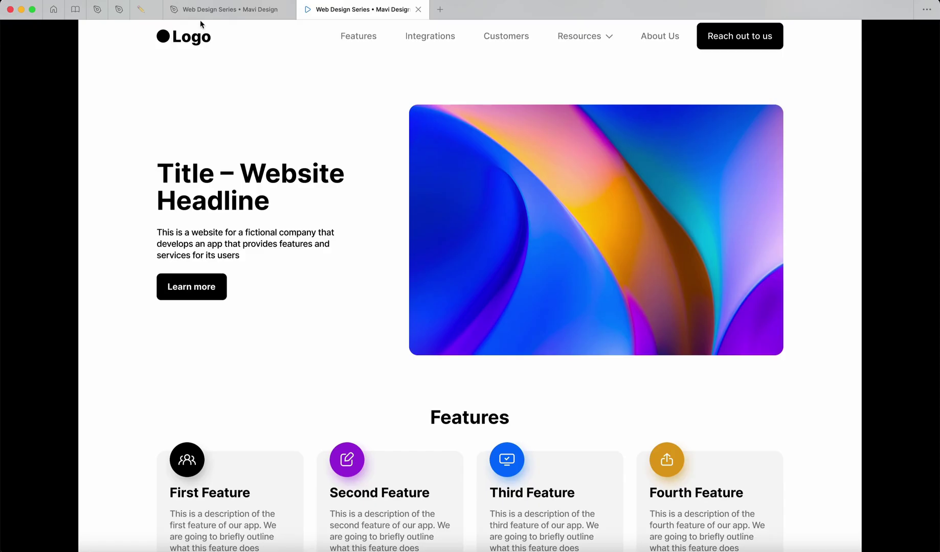
# Upgrade the Resources item's hover interaction to the new state management
pyautogui.click(212, 11)
pyautogui.scroll(-5, 426, 164)
pyautogui.scroll(10, 371, 193)
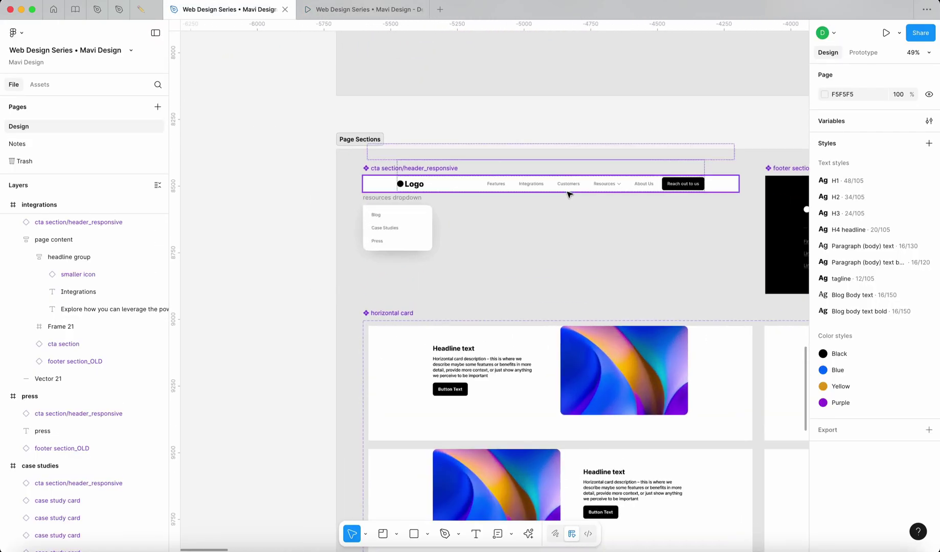
pyautogui.keyDown('super'); pyautogui.click(614, 183); pyautogui.keyUp('super')
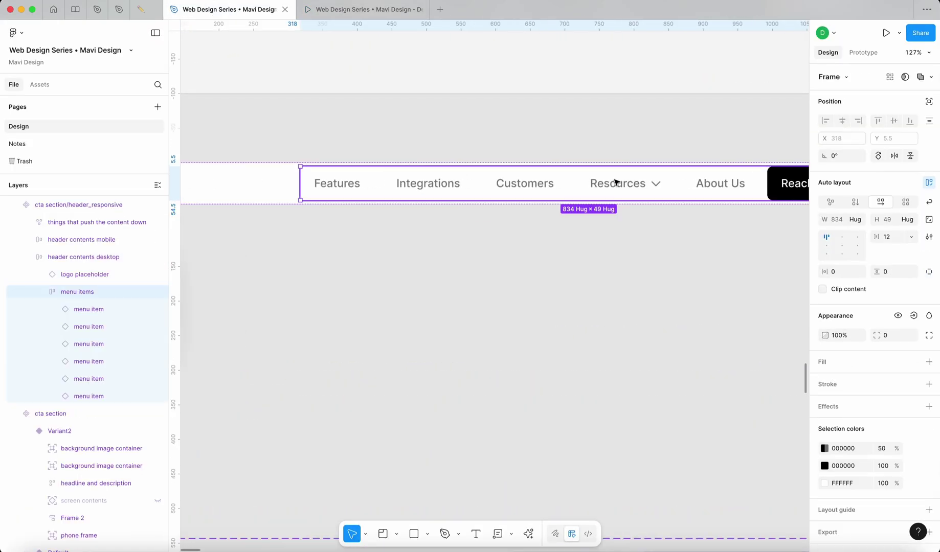
pyautogui.click(863, 52)
pyautogui.click(520, 185)
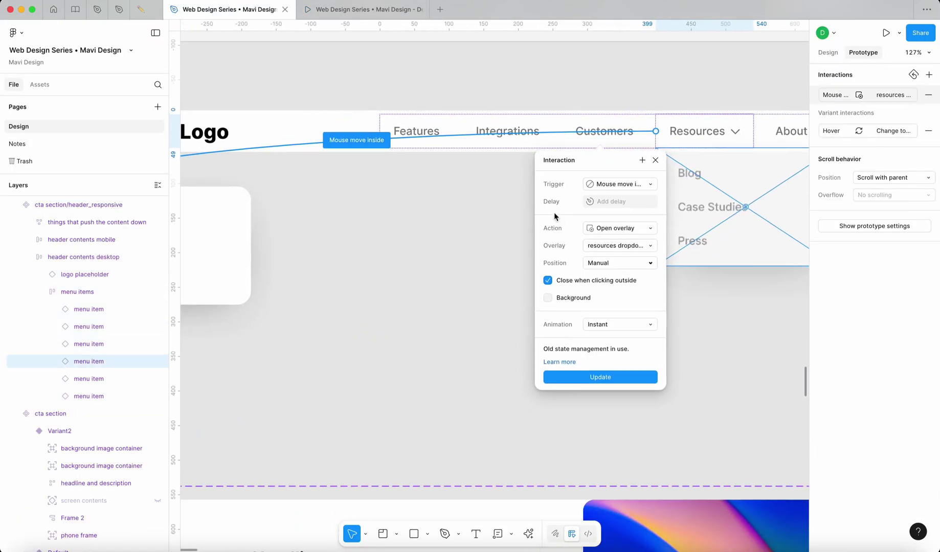
pyautogui.click(620, 378)
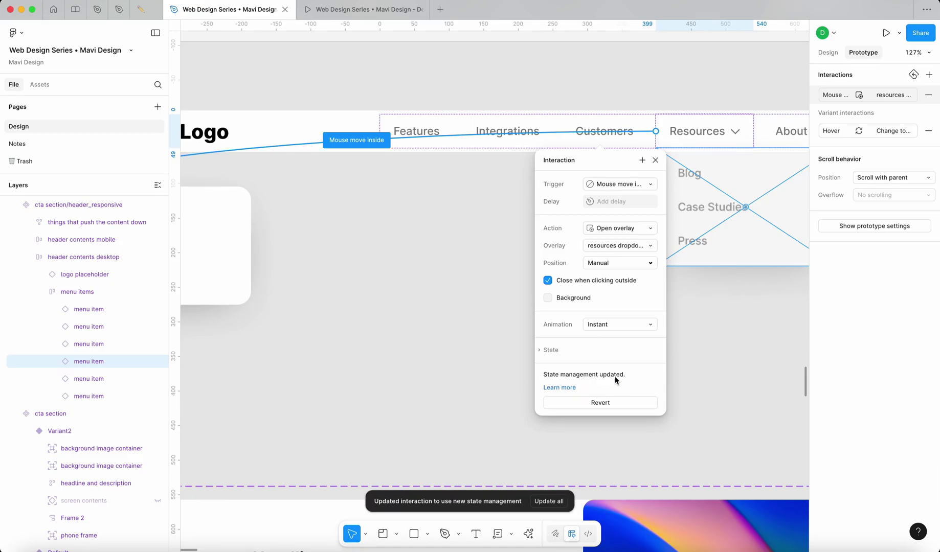
pyautogui.click(487, 355)
# Check where the Blog, Case Studies and Press links' click interactions navigate
pyautogui.scroll(-5, 487, 354)
pyautogui.click(477, 217)
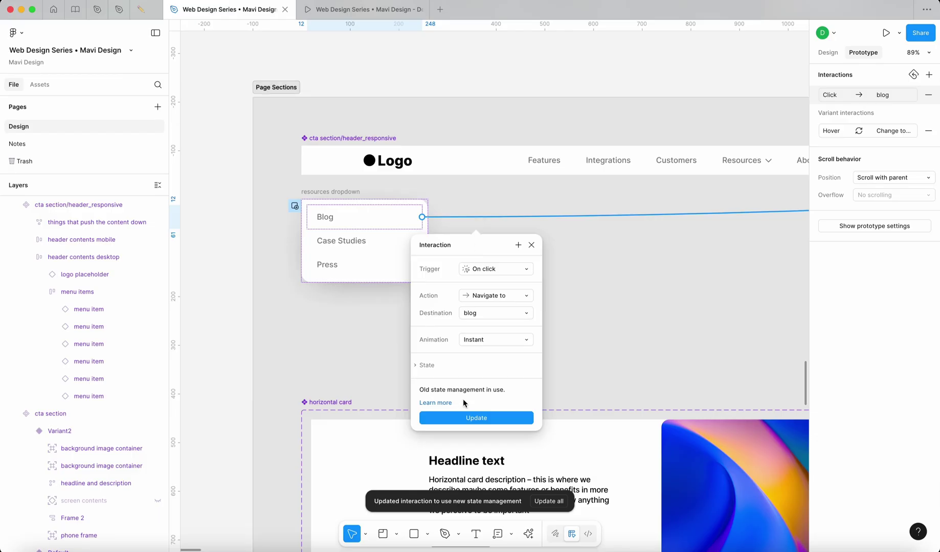
pyautogui.click(571, 244)
pyautogui.click(554, 241)
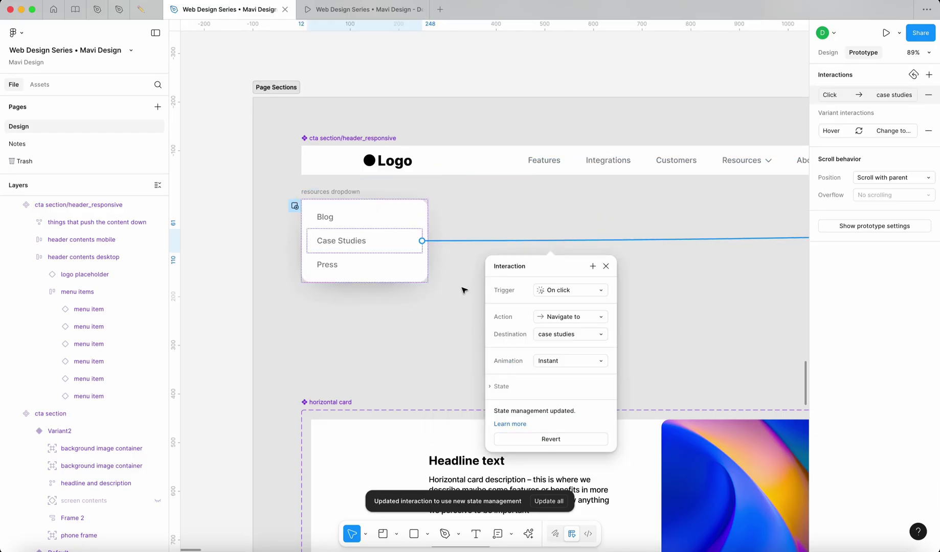
pyautogui.click(450, 264)
pyautogui.click(280, 345)
pyautogui.scroll(-5, 280, 345)
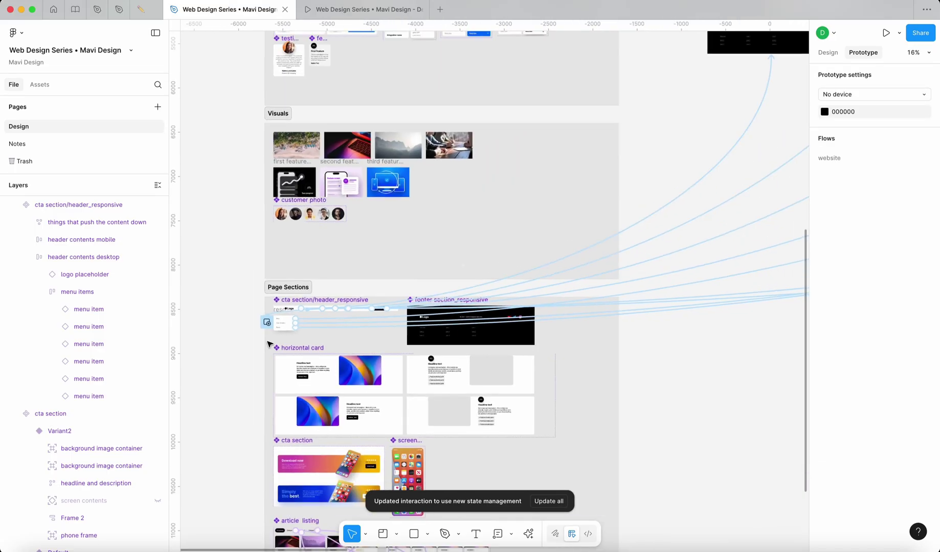
pyautogui.scroll(10, 280, 345)
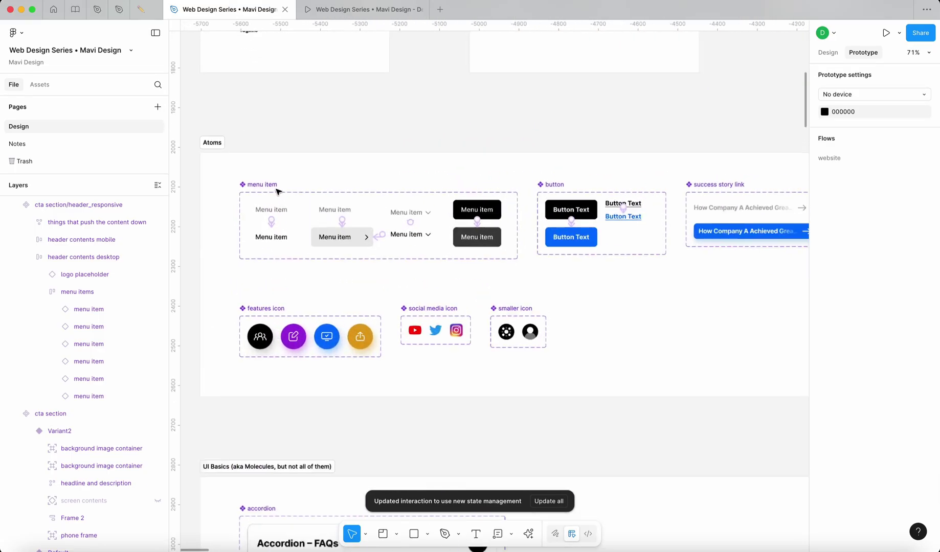
# Review the While hovering interactions of the plain, dropdown-parent and highlighted menu item variants
pyautogui.click(271, 209)
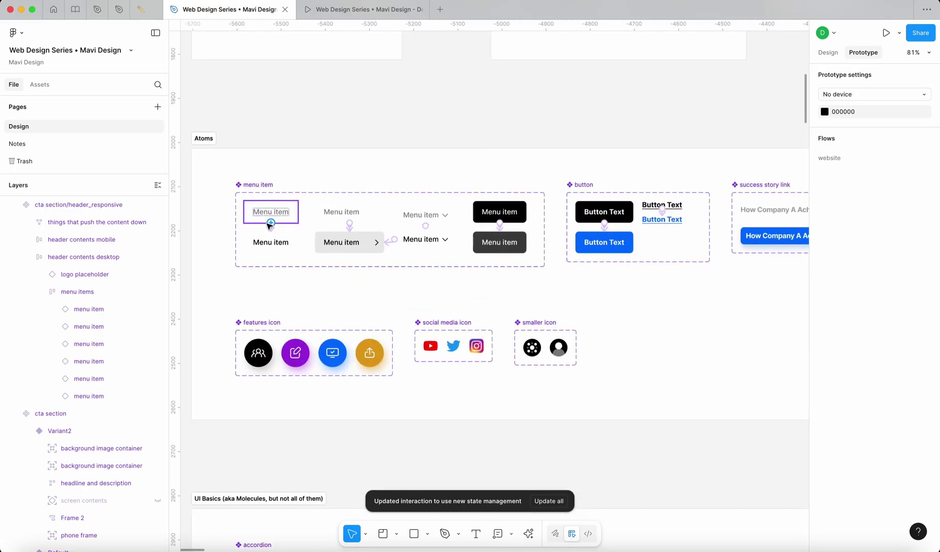
pyautogui.scroll(5, 268, 220)
pyautogui.click(272, 222)
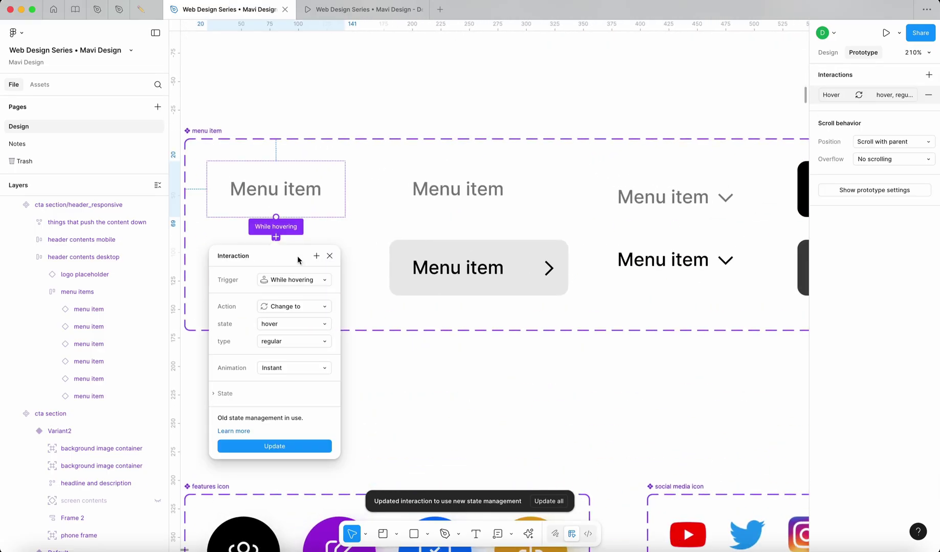
pyautogui.click(524, 213)
pyautogui.click(677, 218)
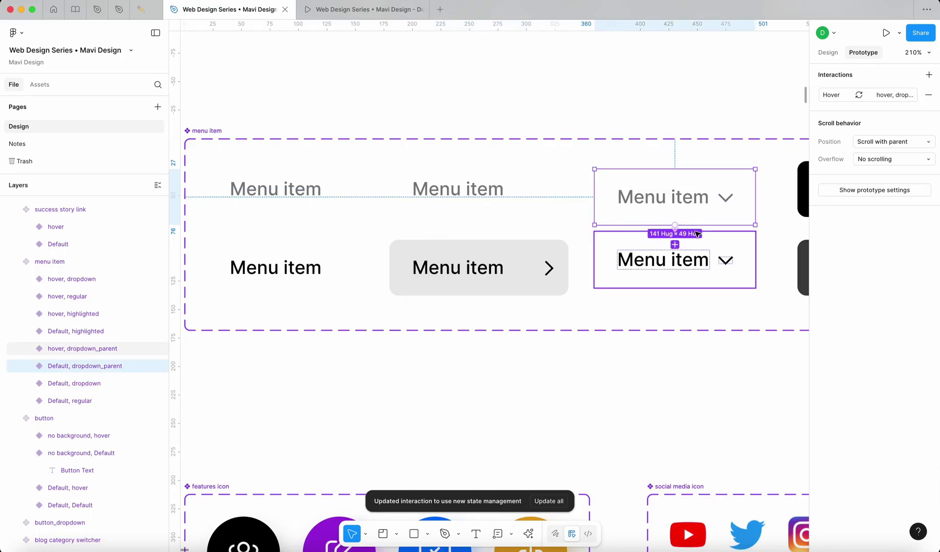
pyautogui.scroll(10, 697, 234)
pyautogui.click(625, 205)
pyautogui.scroll(-8, 663, 382)
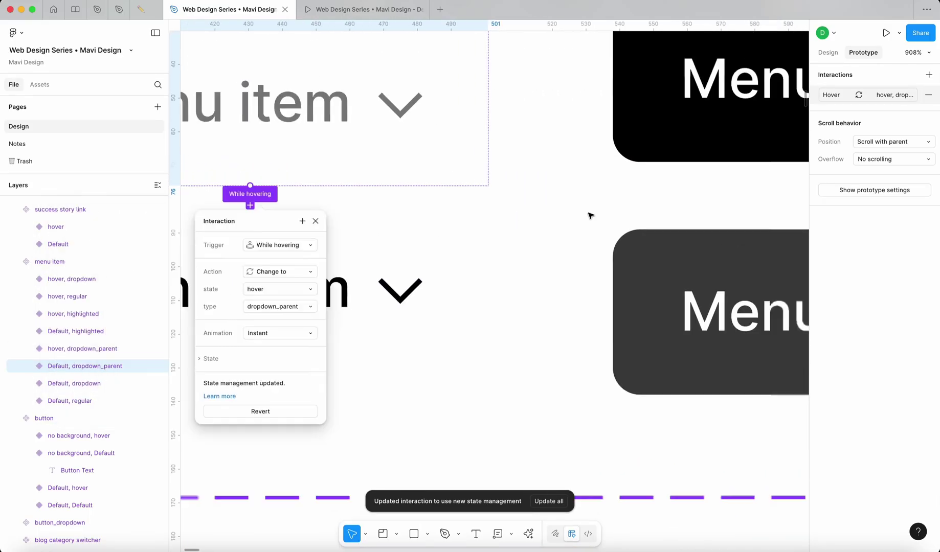
pyautogui.click(446, 143)
pyautogui.click(448, 203)
pyautogui.scroll(-5, 542, 349)
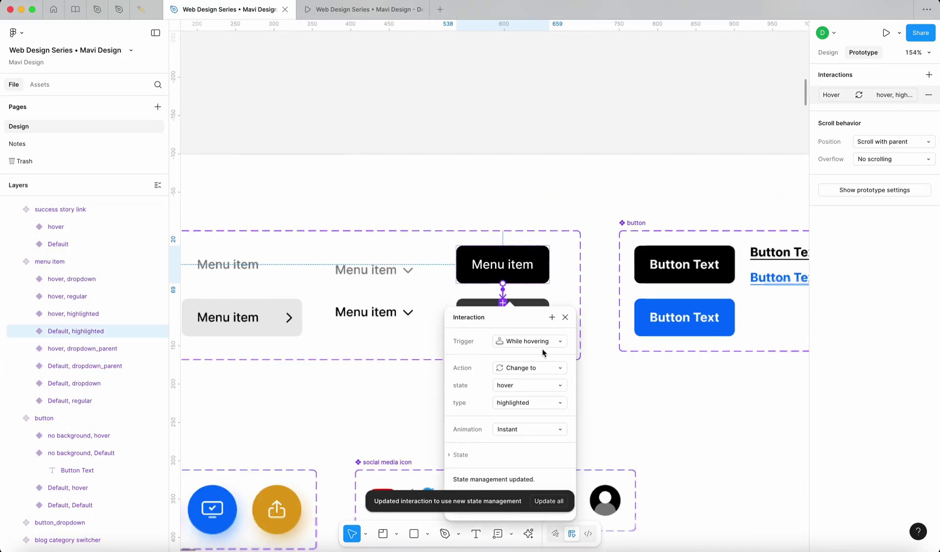
pyautogui.scroll(5, 512, 256)
# Clear the canvas selection and open the website prototype preview
pyautogui.click(511, 241)
pyautogui.scroll(-5, 502, 114)
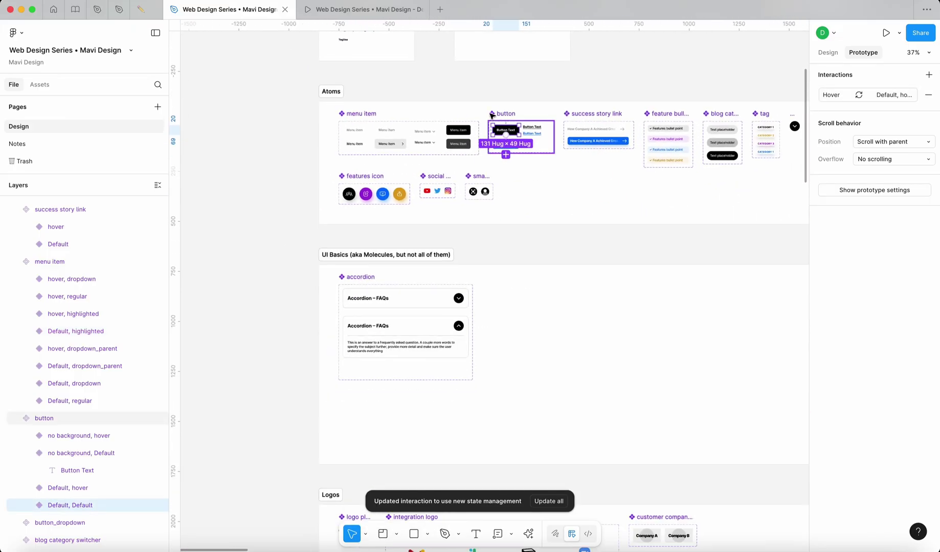
pyautogui.click(258, 157)
pyautogui.click(342, 10)
# Restart the prototype from the home page and preview the Resources dropdown
pyautogui.press('r')
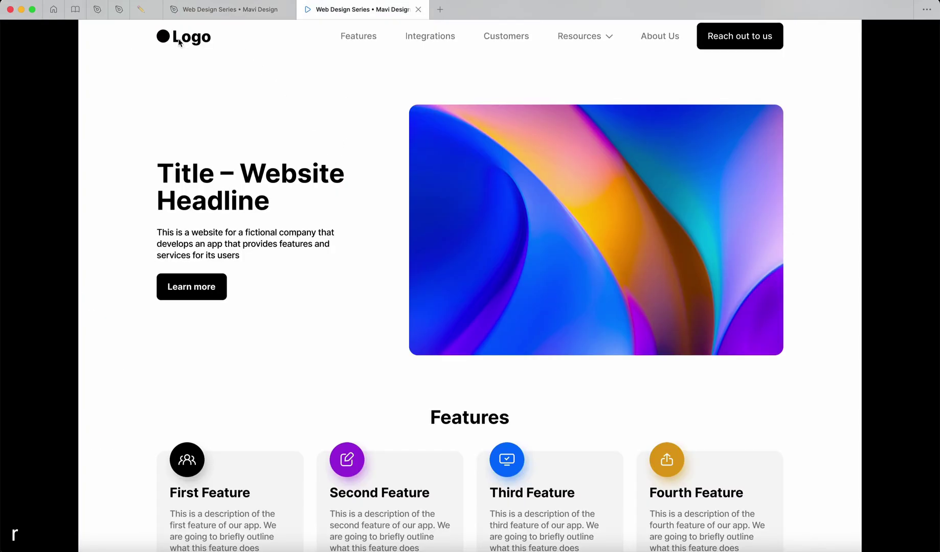
pyautogui.hotkey('ctrl', 'Tab')
pyautogui.click(828, 52)
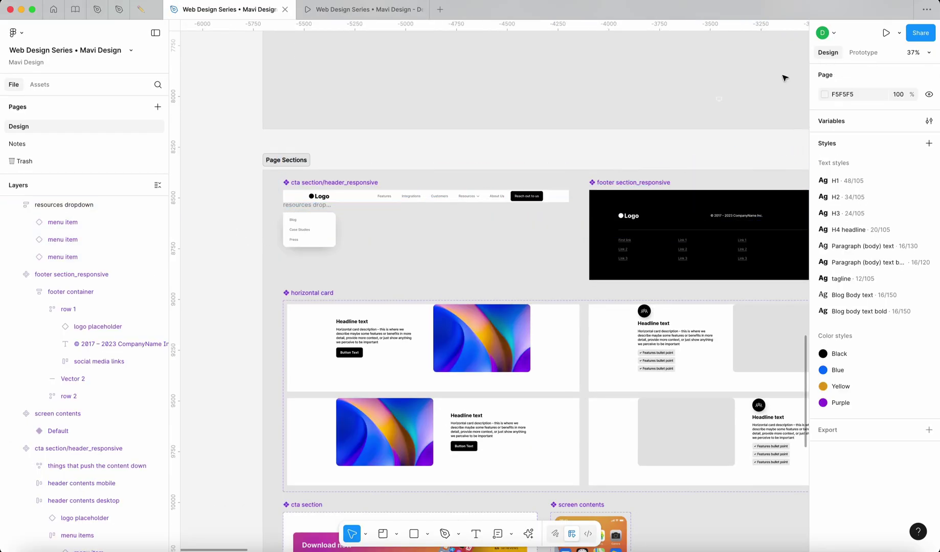
pyautogui.click(350, 14)
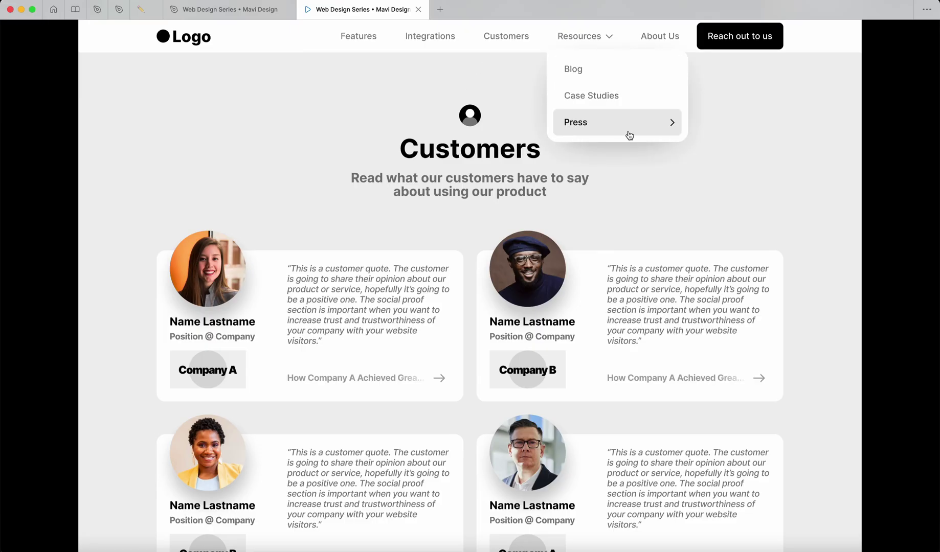
pyautogui.moveTo(593, 92)
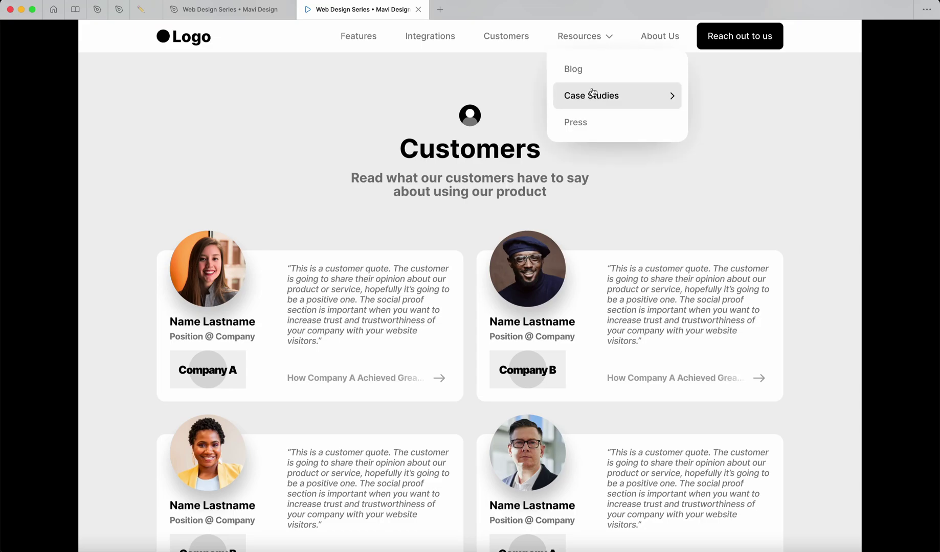
# Select the whole resources dropdown frame with the prototyping settings shown
pyautogui.click(225, 9)
pyautogui.click(318, 244)
pyautogui.scroll(5, 317, 243)
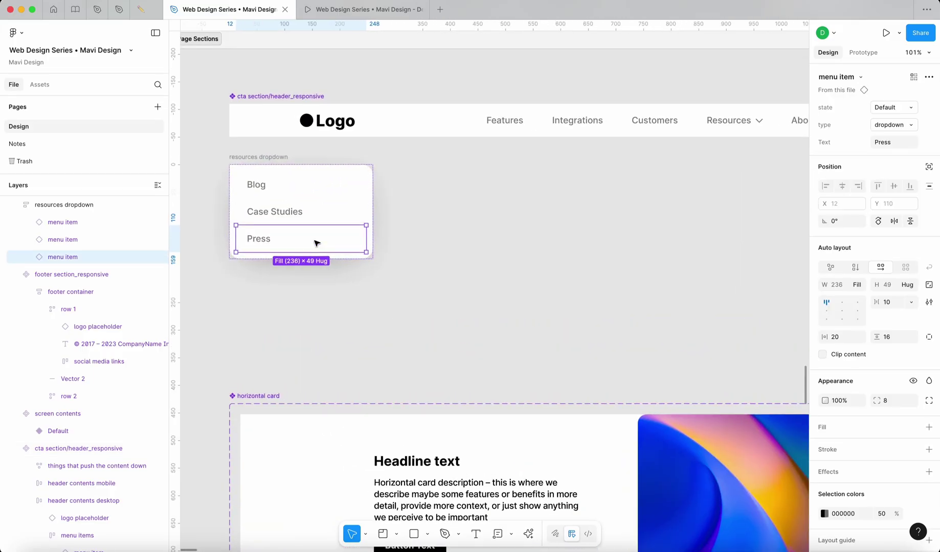
pyautogui.hscroll(-2, 316, 244)
pyautogui.click(307, 151)
pyautogui.scroll(-5, 306, 151)
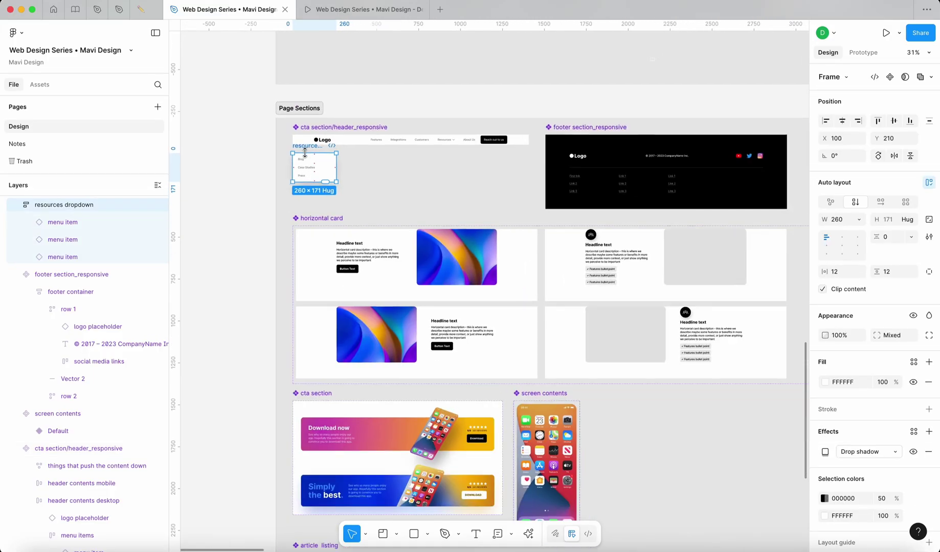
pyautogui.scroll(5, 305, 152)
pyautogui.hotkey('shift', 'e')
pyautogui.click(398, 174)
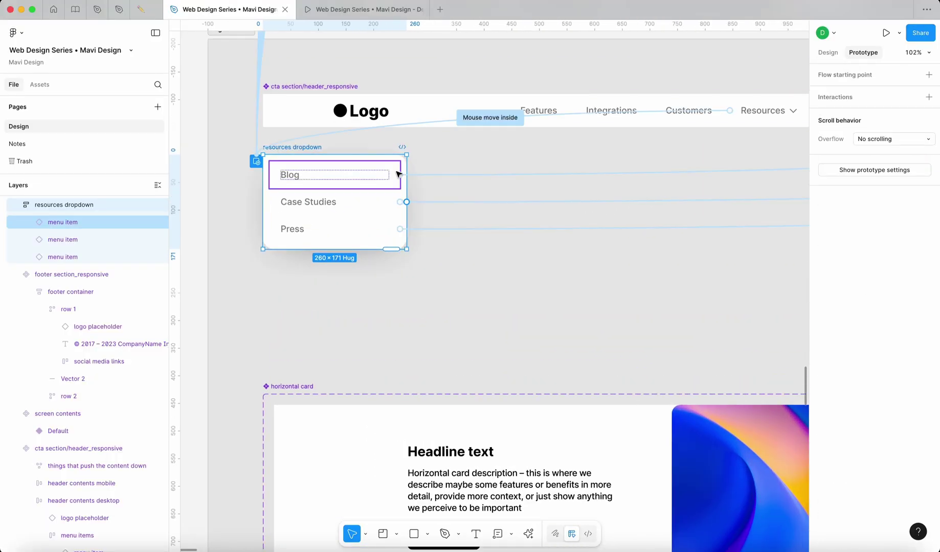
pyautogui.press('Escape')
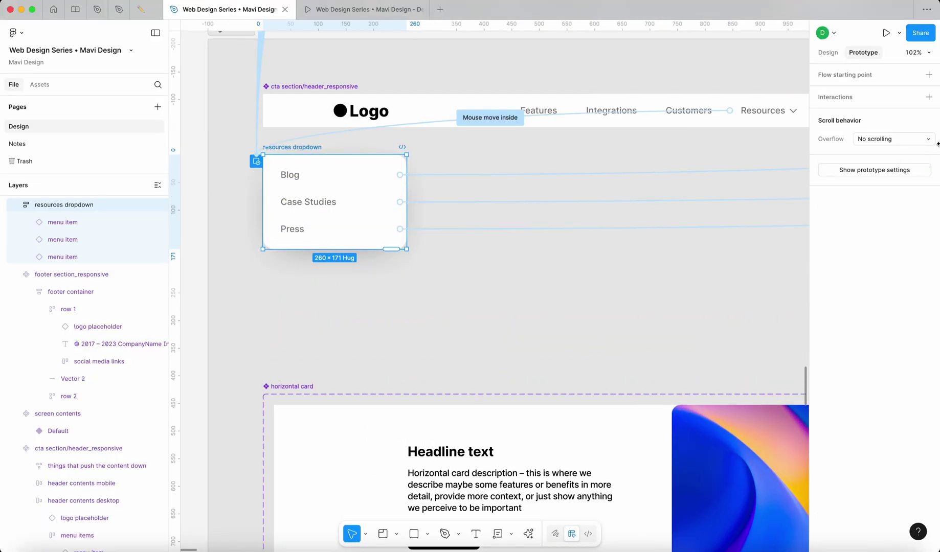
# Add an interaction to the dropdown with trigger Mouse leave and action Close overlay
pyautogui.click(929, 98)
pyautogui.click(750, 140)
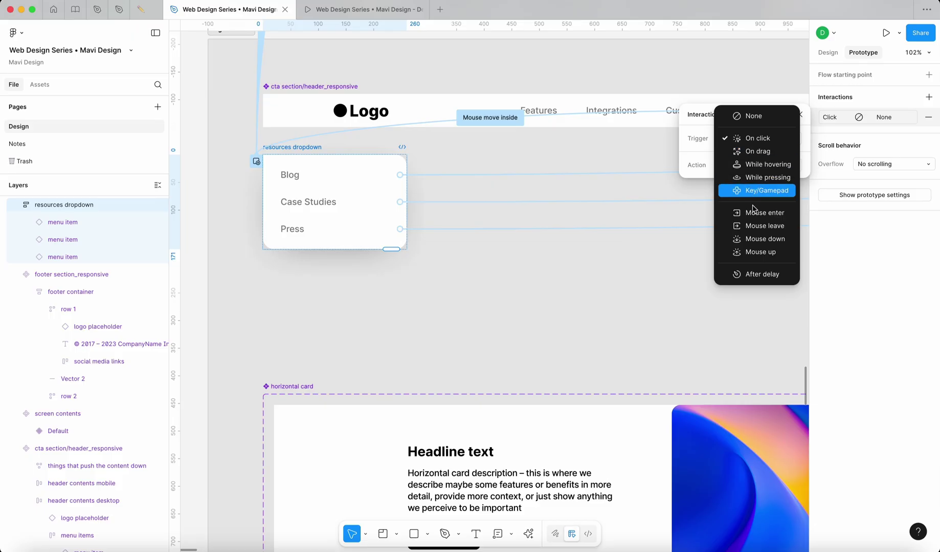
pyautogui.click(775, 228)
pyautogui.click(756, 185)
pyautogui.click(762, 354)
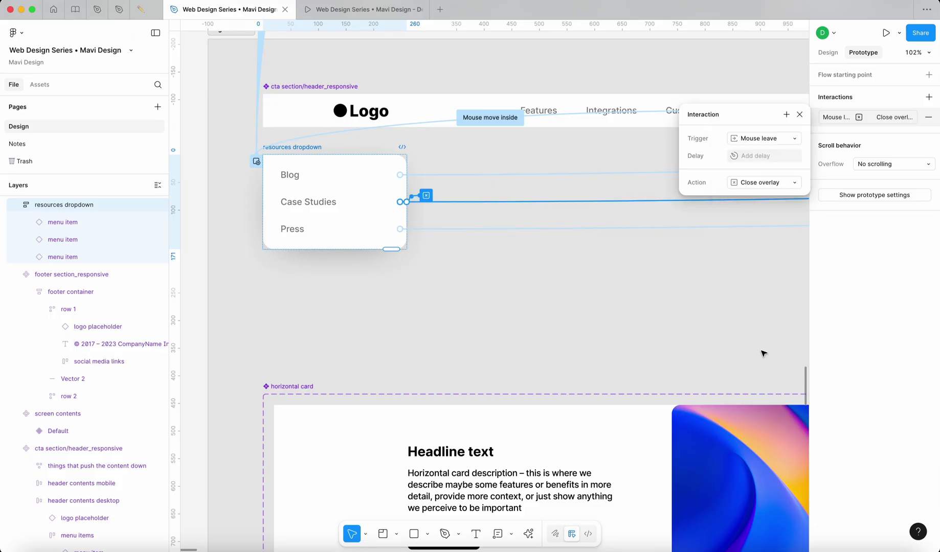
# Restart the preview and test the Blog, Case Studies, Press, Customers and About Us links
pyautogui.click(358, 9)
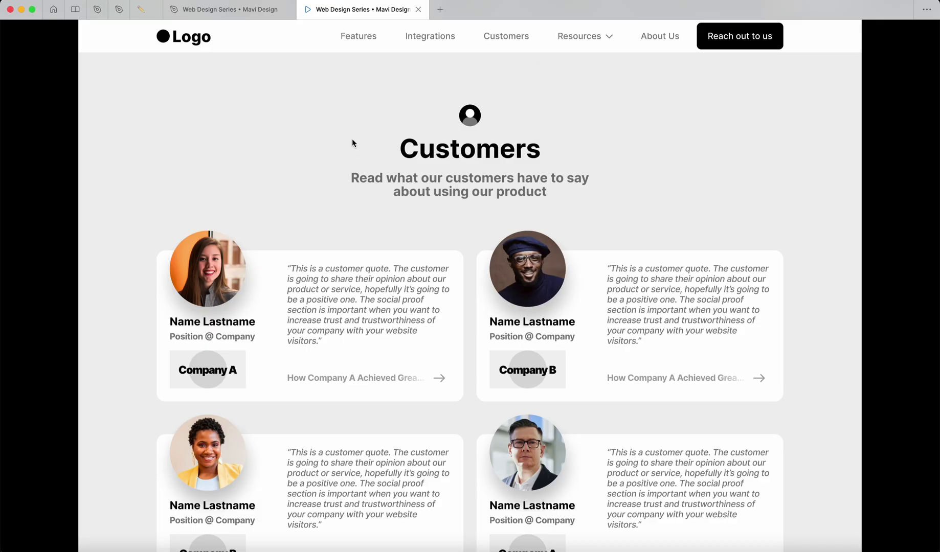
pyautogui.press('r')
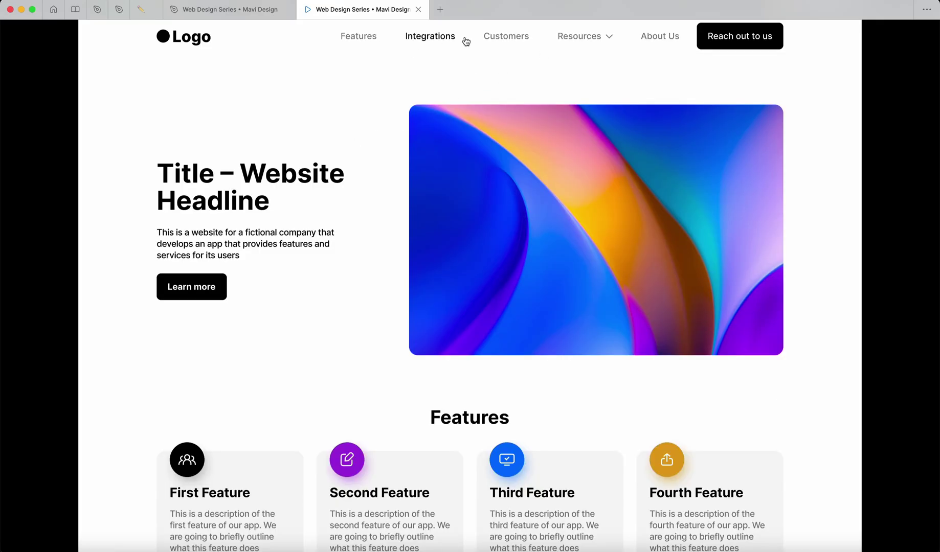
pyautogui.moveTo(585, 35)
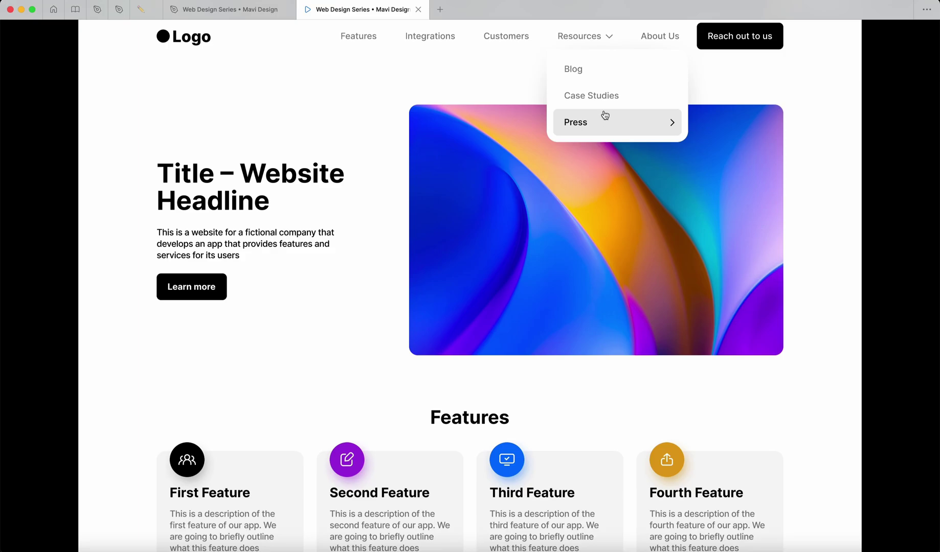
pyautogui.click(527, 69)
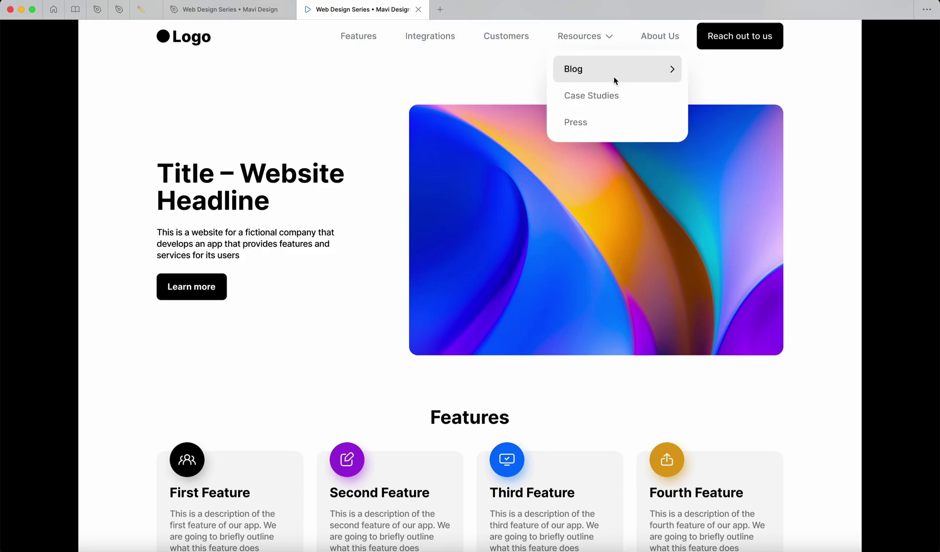
pyautogui.click(614, 80)
pyautogui.click(599, 97)
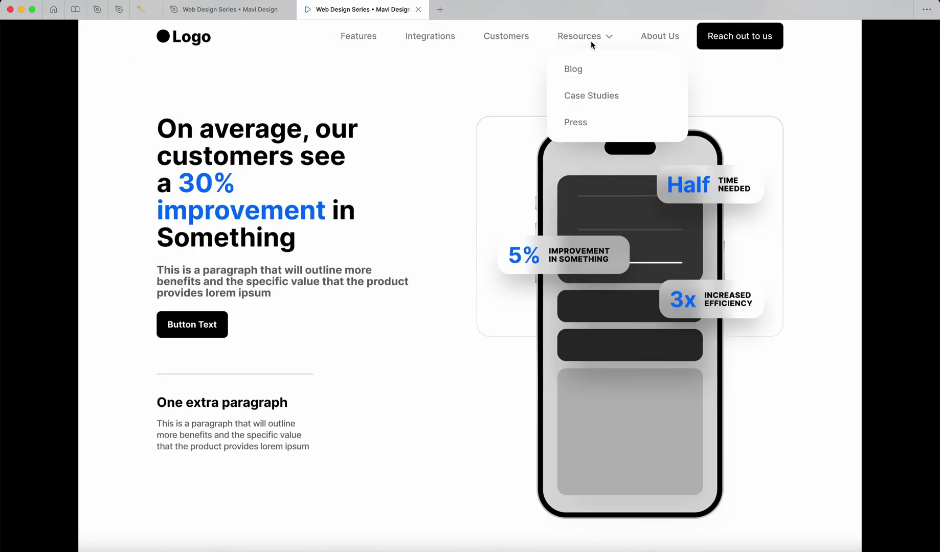
pyautogui.click(597, 120)
pyautogui.click(507, 36)
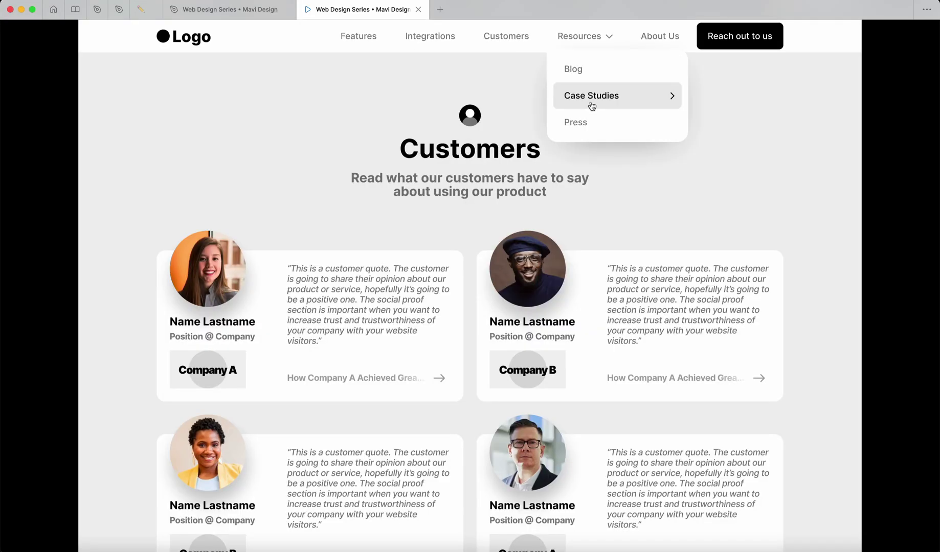
pyautogui.click(667, 46)
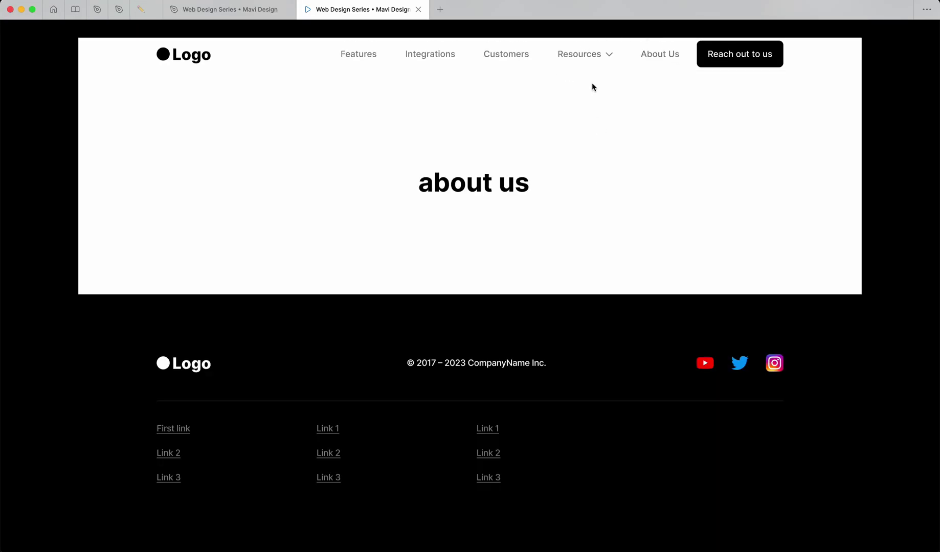
pyautogui.moveTo(588, 52)
# Inspect the Customers link's interaction in the design file
pyautogui.click(199, 9)
pyautogui.scroll(-5, 443, 163)
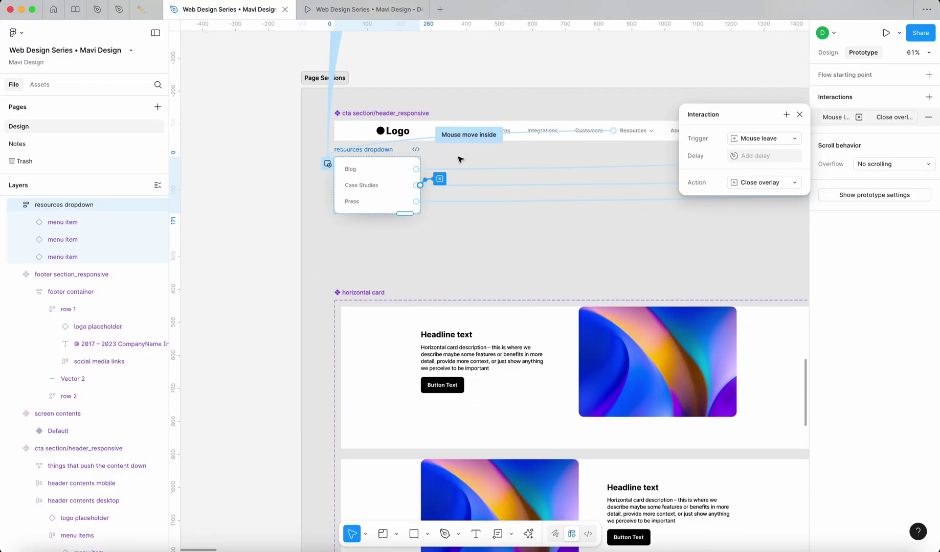
pyautogui.click(799, 115)
pyautogui.scroll(5, 662, 117)
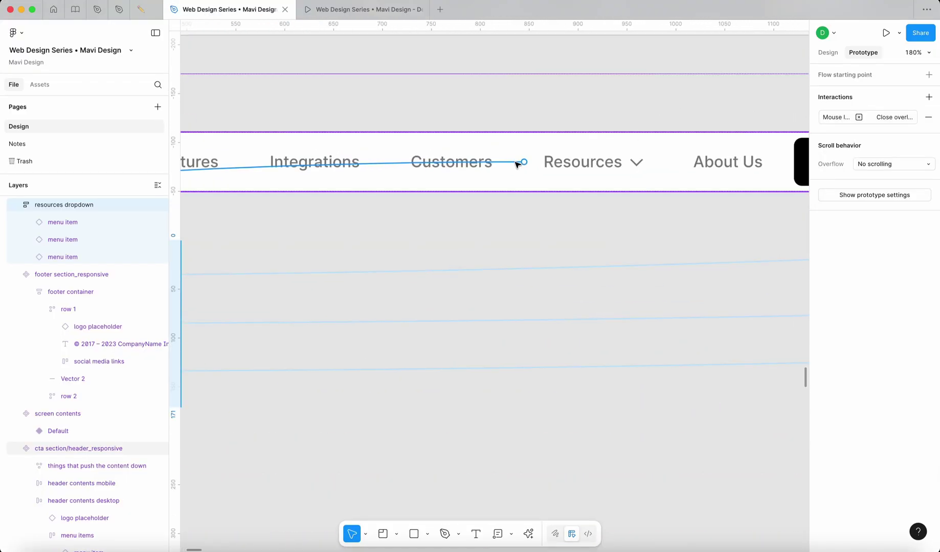
pyautogui.click(516, 165)
pyautogui.click(376, 10)
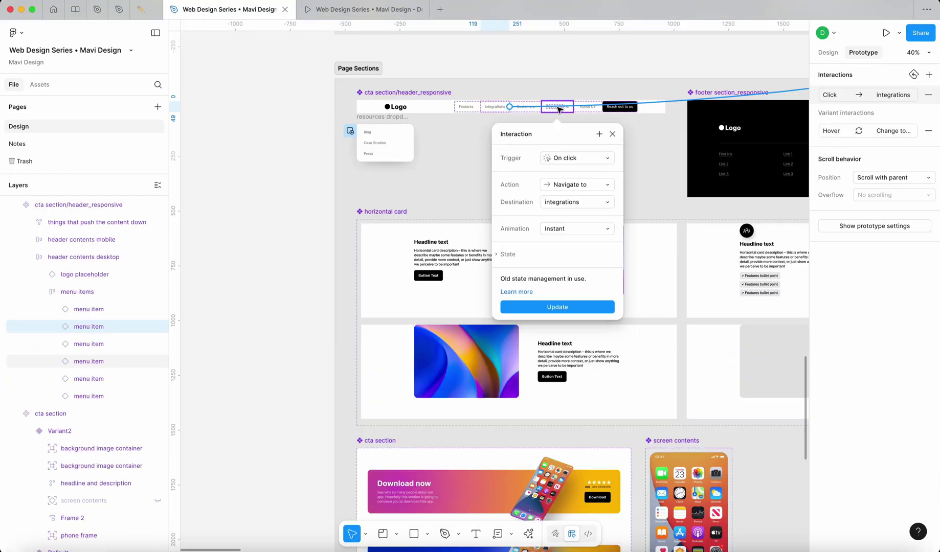
# Select the Resources menu item and open its mouse-enter overlay and hover variant interactions
pyautogui.scroll(5, 559, 109)
pyautogui.click(598, 109)
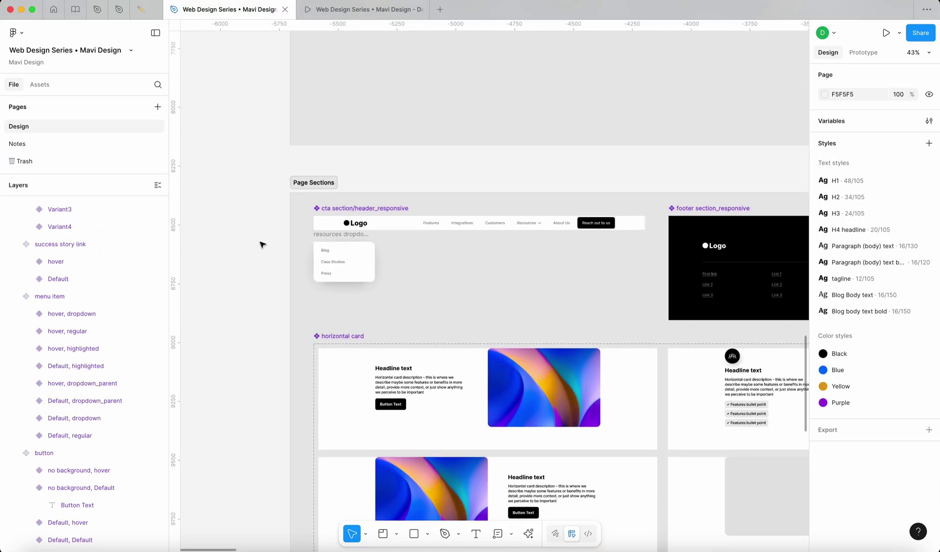
pyautogui.click(545, 227)
pyautogui.scroll(5, 545, 226)
pyautogui.click(529, 220)
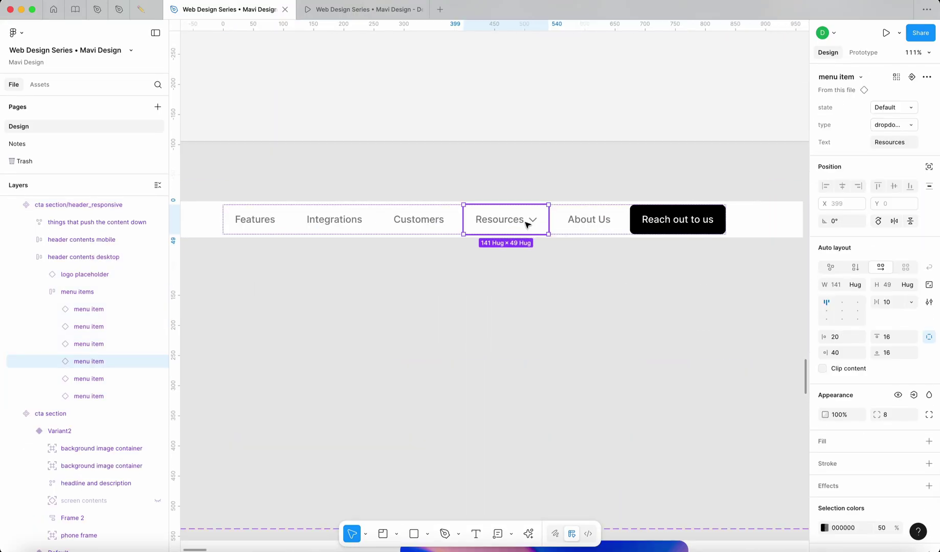
pyautogui.click(859, 53)
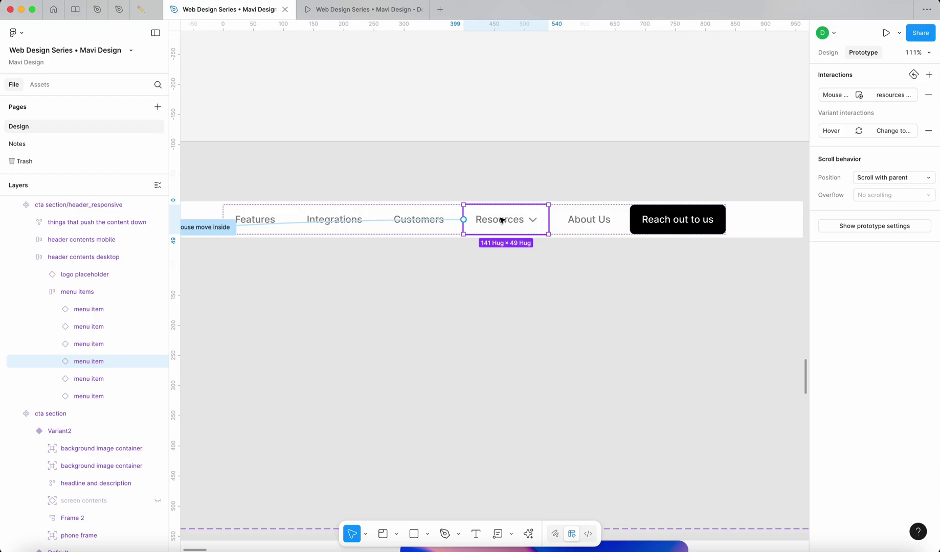
pyautogui.hscroll(-5, 501, 220)
pyautogui.click(393, 196)
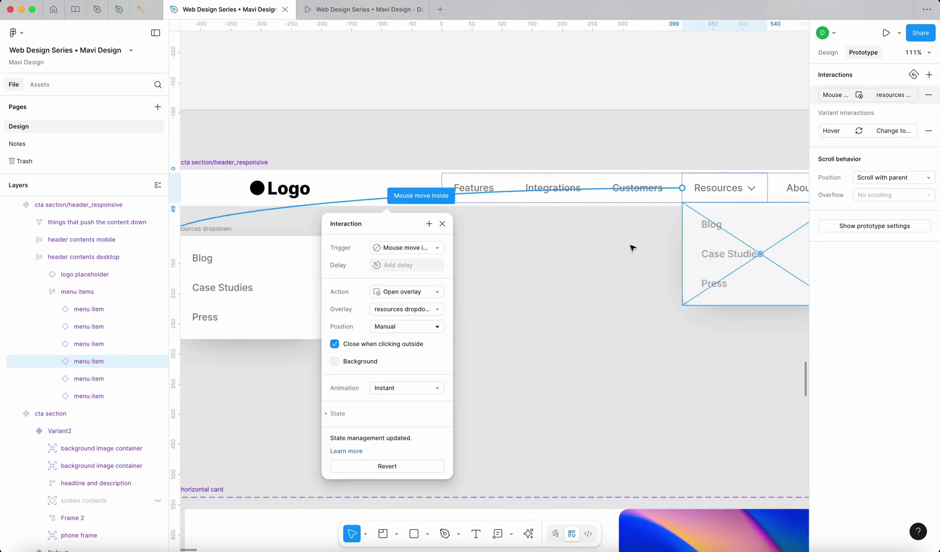
pyautogui.hscroll(5, 632, 248)
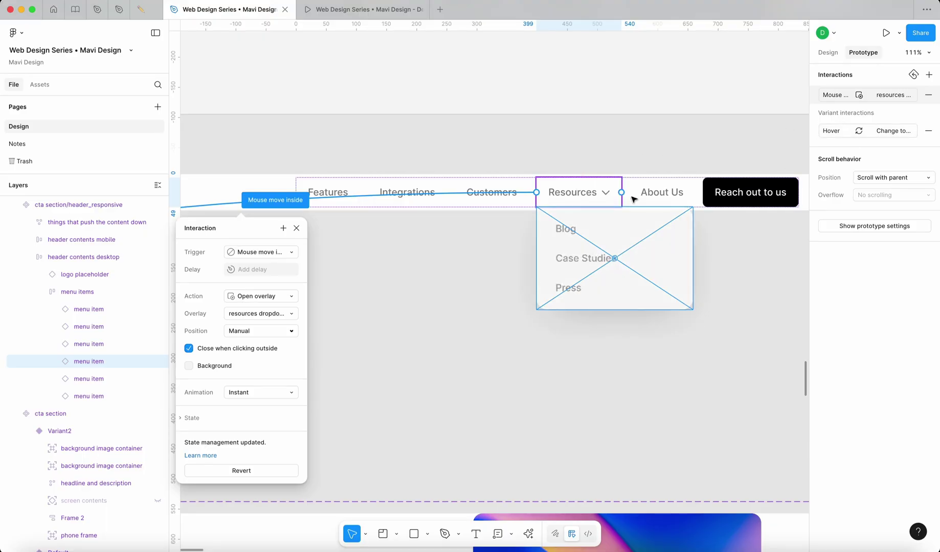
pyautogui.click(872, 130)
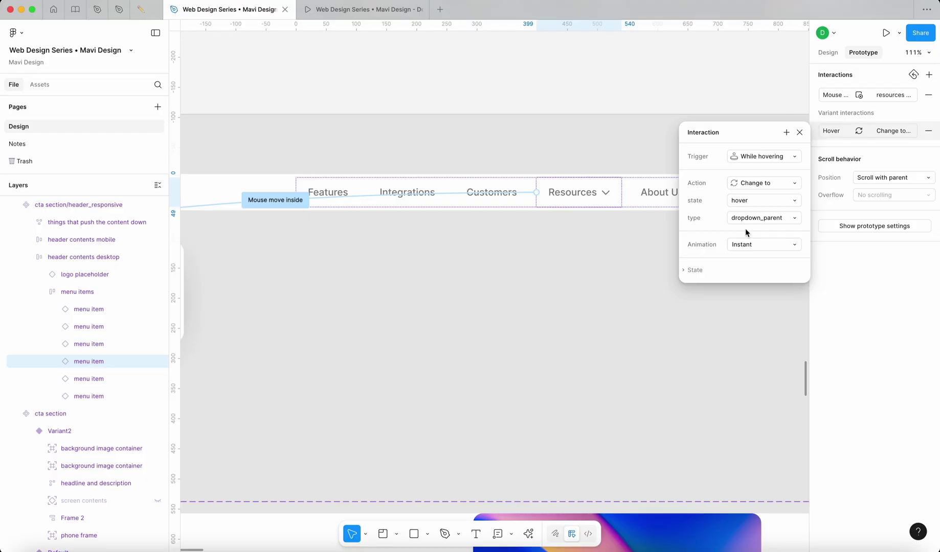
# Inspect the hover interaction on the Default, dropdown_parent menu item variant
pyautogui.scroll(-5, 745, 229)
pyautogui.scroll(15, 610, 186)
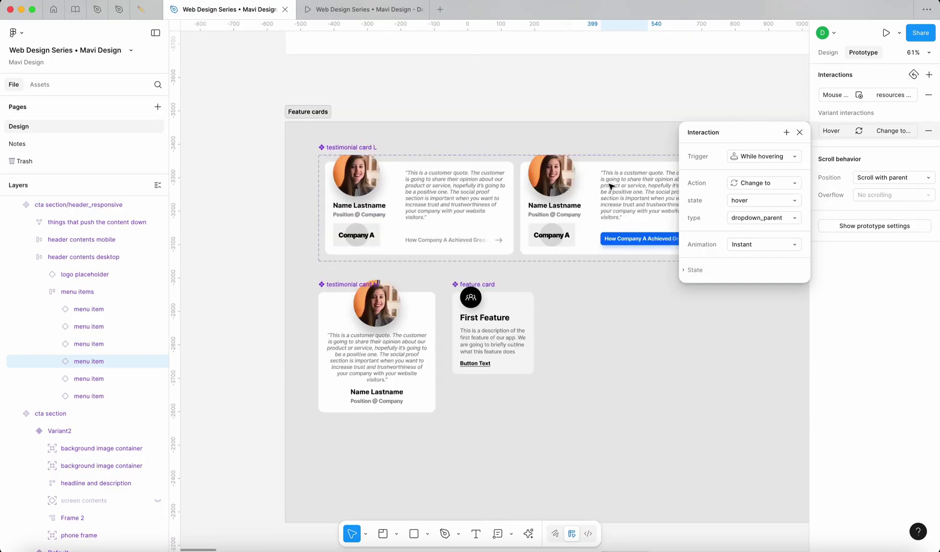
pyautogui.scroll(-15, 610, 186)
pyautogui.click(451, 278)
pyautogui.scroll(6, 451, 276)
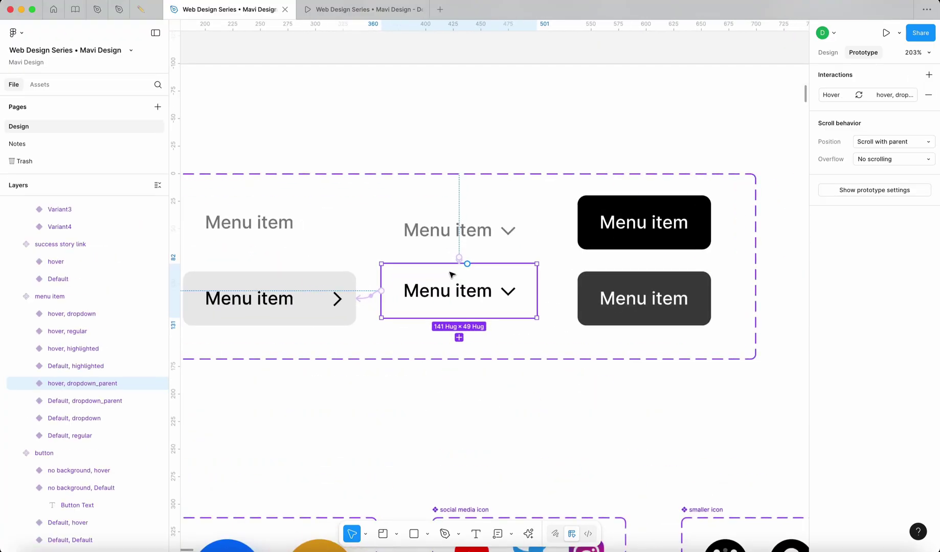
pyautogui.scroll(5, 451, 274)
pyautogui.click(473, 250)
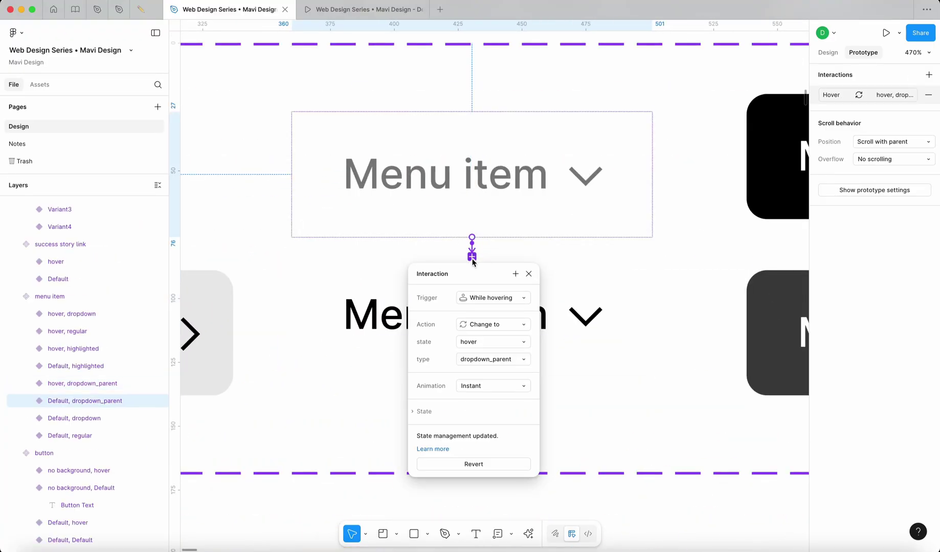
pyautogui.scroll(-10, 473, 261)
pyautogui.scroll(10, 478, 256)
pyautogui.click(348, 308)
# Reset the Resources instance's interactions to its component's defaults and open the preview
pyautogui.scroll(-10, 411, 252)
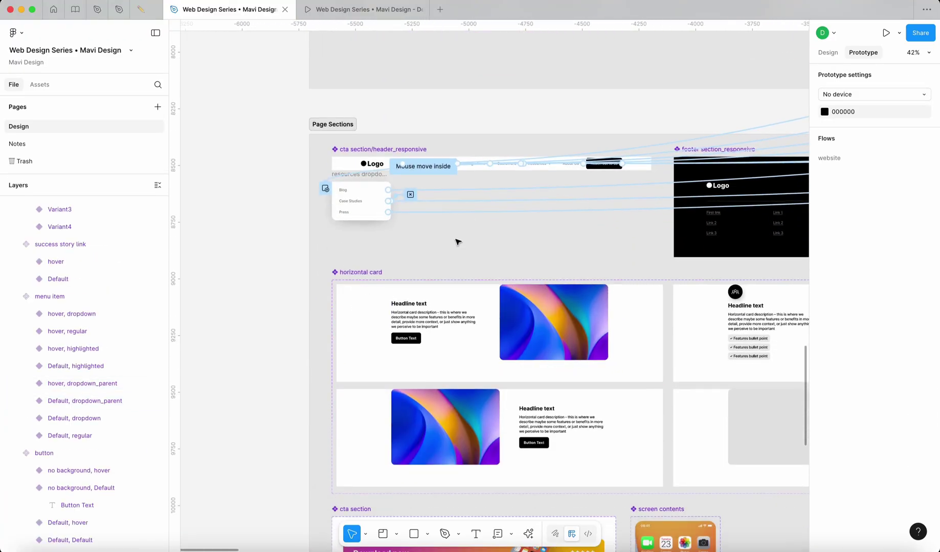
pyautogui.scroll(5, 457, 242)
pyautogui.click(611, 102)
pyautogui.click(829, 53)
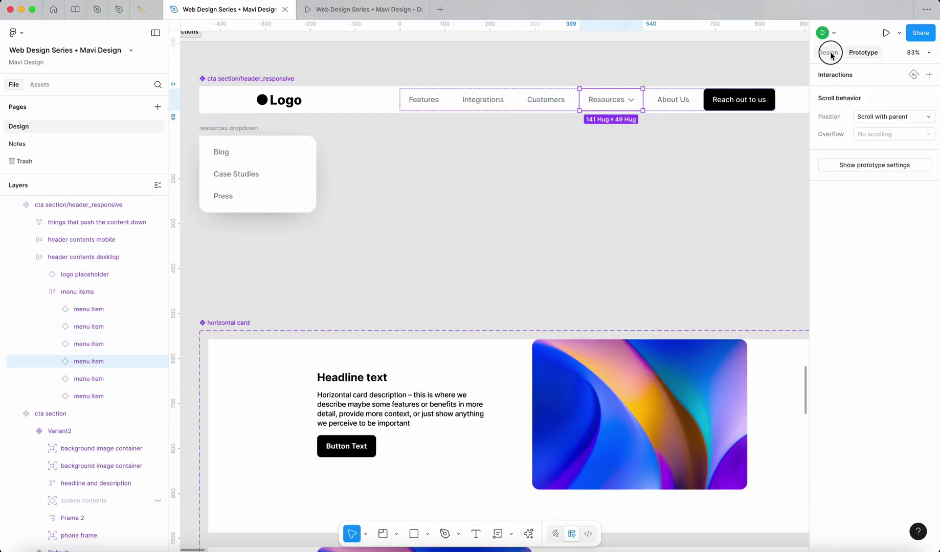
pyautogui.click(927, 77)
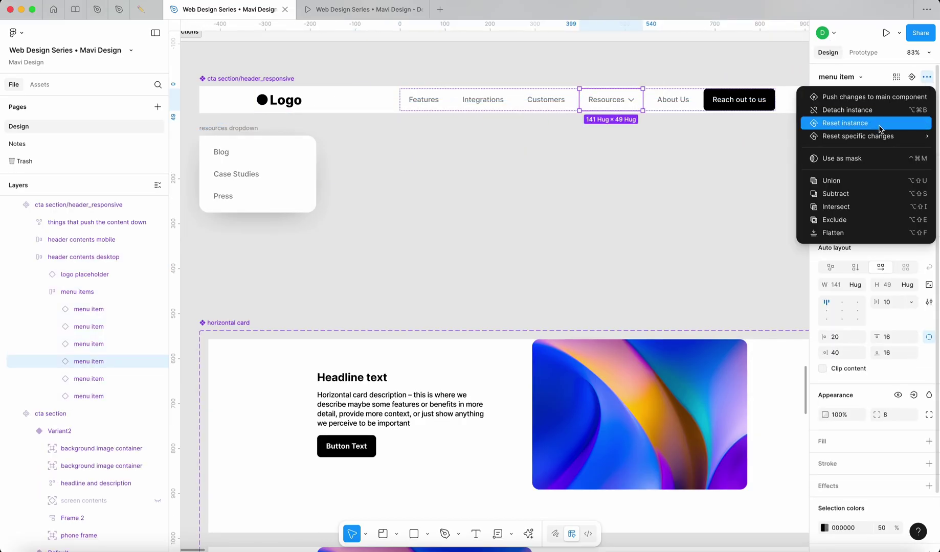
pyautogui.moveTo(880, 140)
pyautogui.click(730, 149)
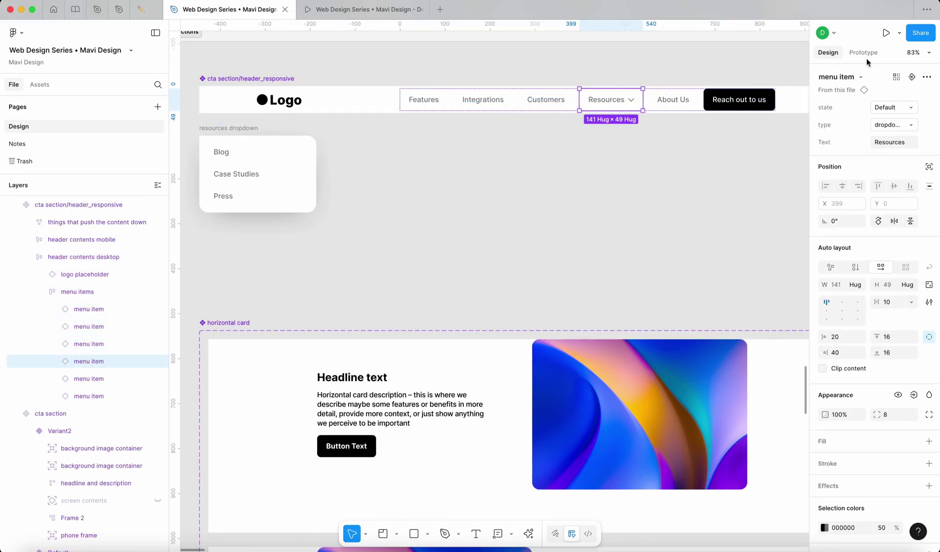
pyautogui.click(864, 53)
pyautogui.click(350, 13)
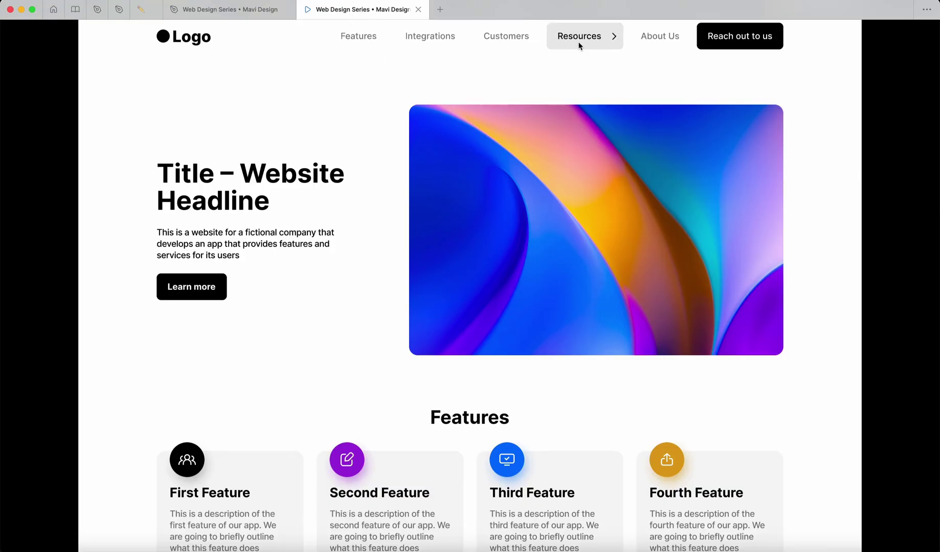
# Delete the While hovering interaction from the Default, dropdown_parent menu item variant
pyautogui.hotkey('ctrl', 'shift', 'Tab')
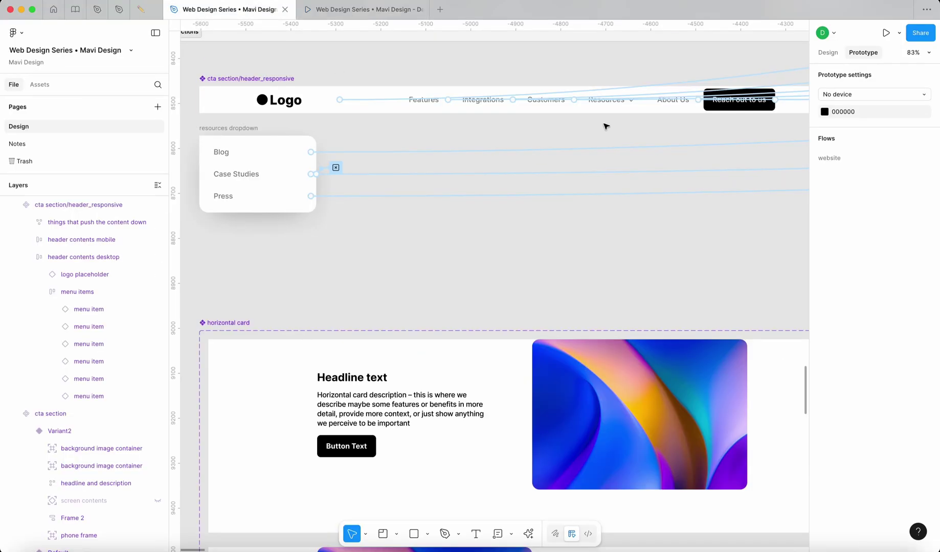
pyautogui.scroll(20, 605, 126)
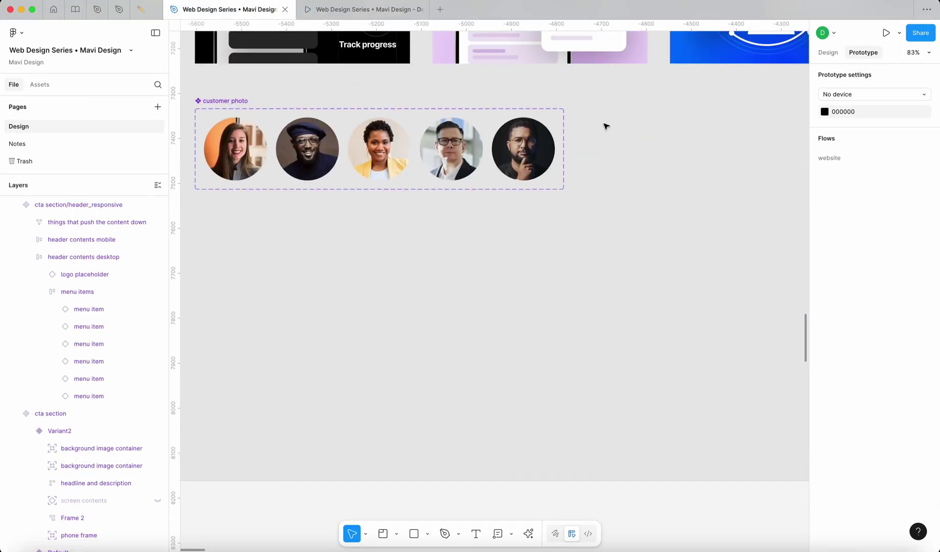
pyautogui.scroll(10, 605, 126)
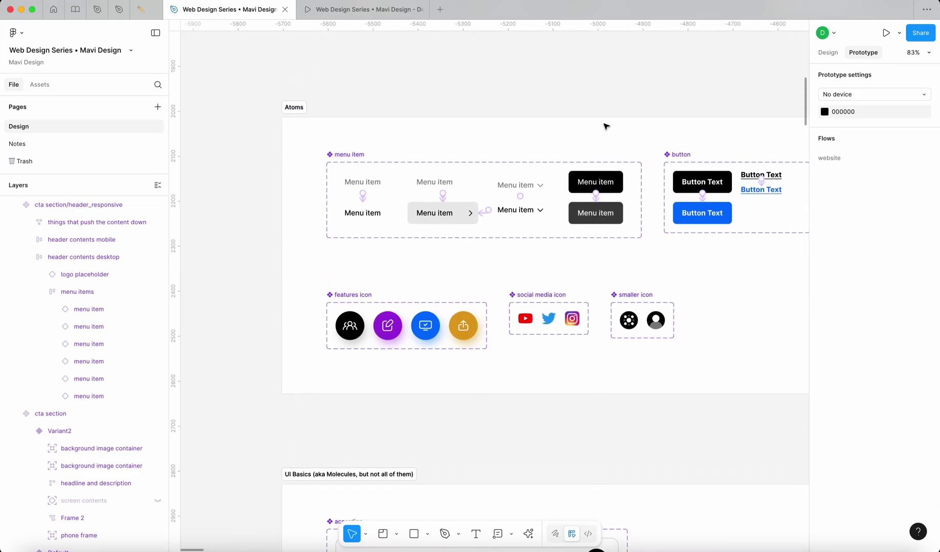
pyautogui.click(479, 224)
pyautogui.scroll(10, 512, 202)
pyautogui.click(514, 187)
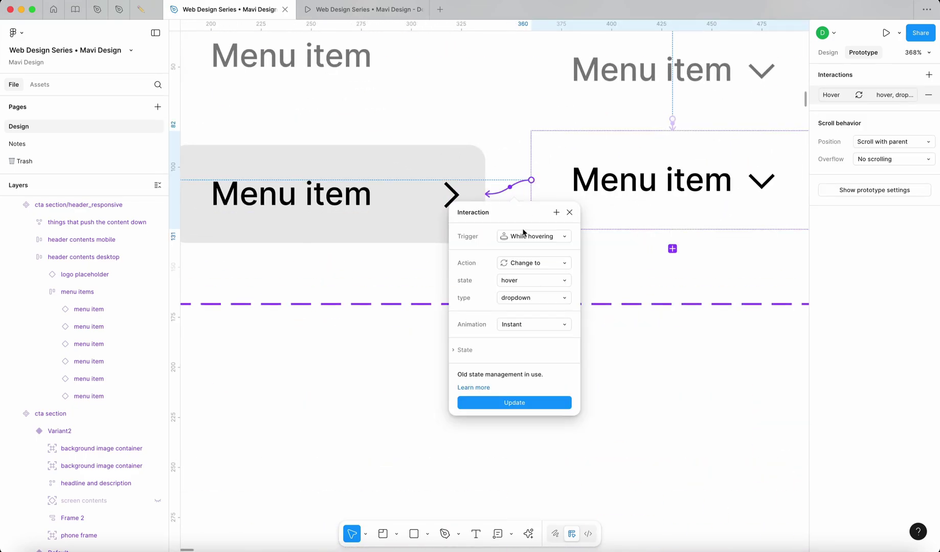
pyautogui.scroll(5, 500, 194)
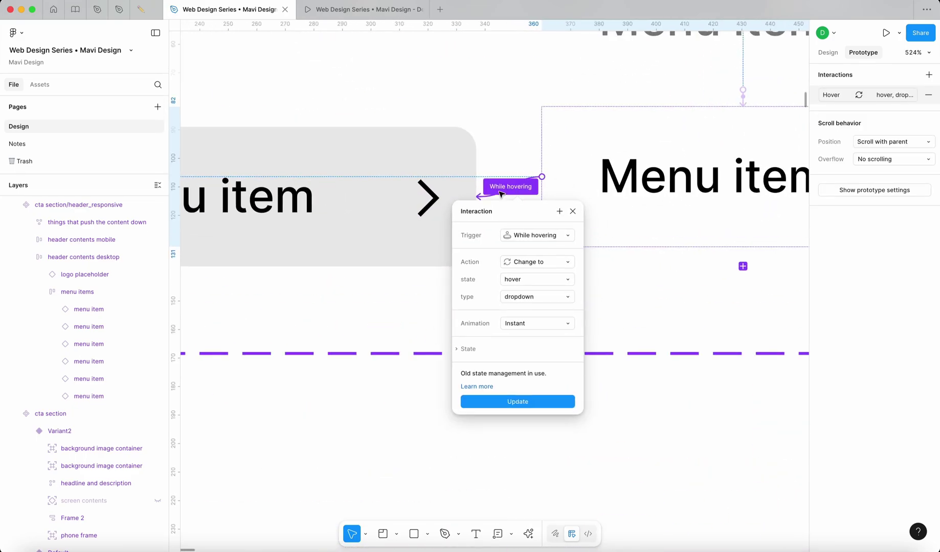
pyautogui.press('BackSpace')
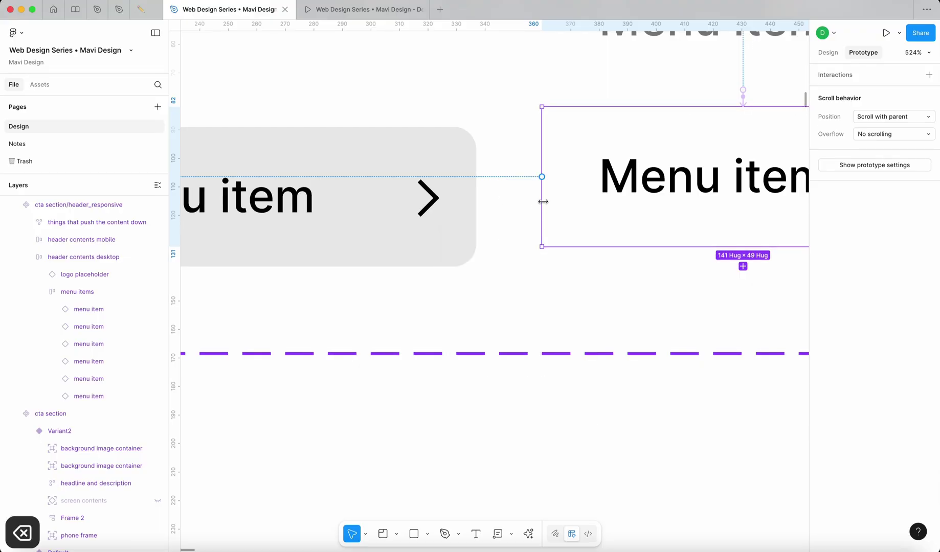
# Check the Resources item's hover behaviour in the prototype preview
pyautogui.scroll(-10, 543, 201)
pyautogui.click(353, 9)
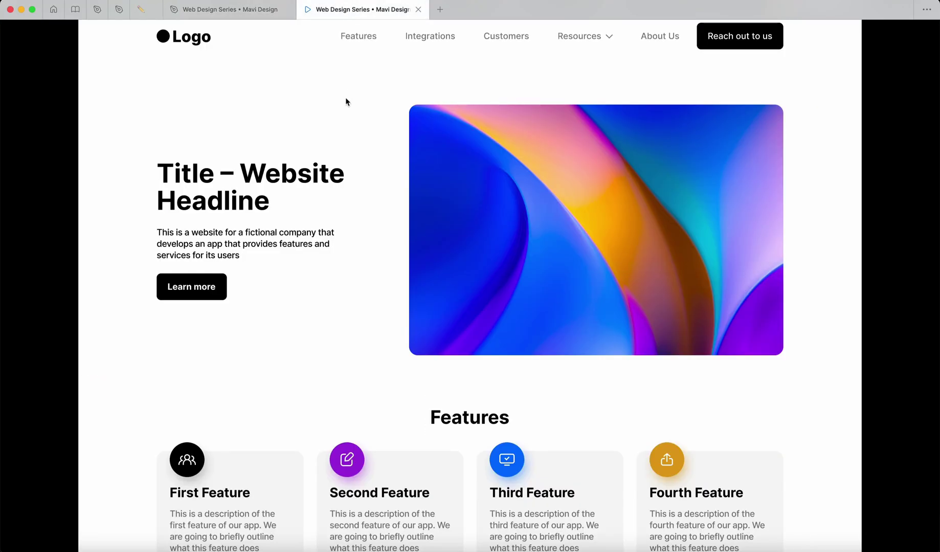
pyautogui.hotkey('ctrl', 'shift', 'Tab')
pyautogui.scroll(5, 596, 158)
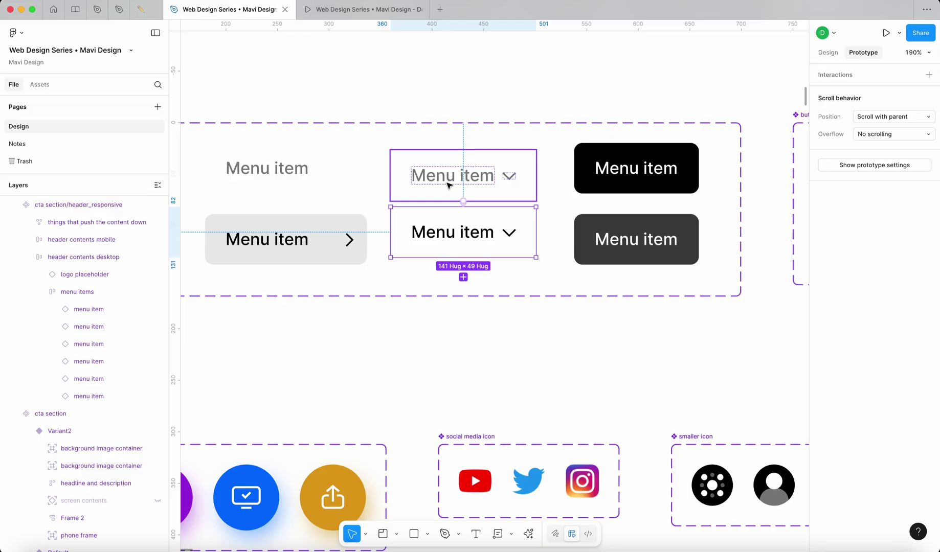
pyautogui.click(345, 11)
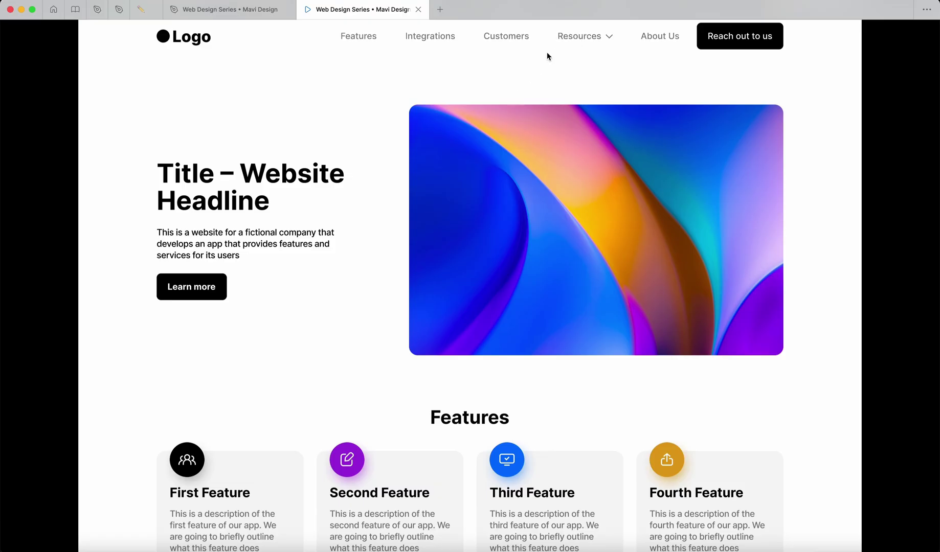
# Rotate the hover variant's chevron arrow 180° so it points up
pyautogui.click(230, 10)
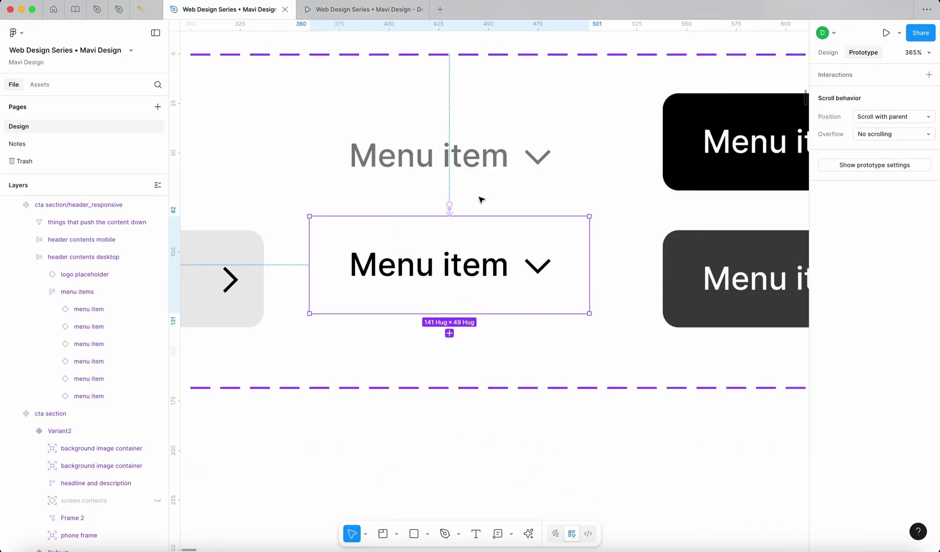
pyautogui.click(541, 272)
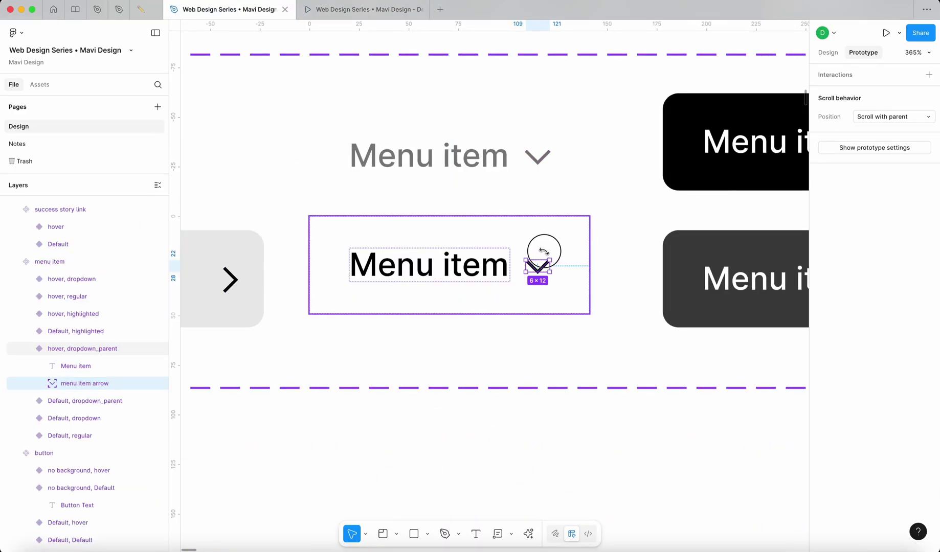
pyautogui.moveTo(544, 251); pyautogui.dragTo(531, 280)
# Set the Default variant's hover transition to Smart animate, ease-out 300ms, and test it
pyautogui.click(452, 159)
pyautogui.scroll(5, 463, 205)
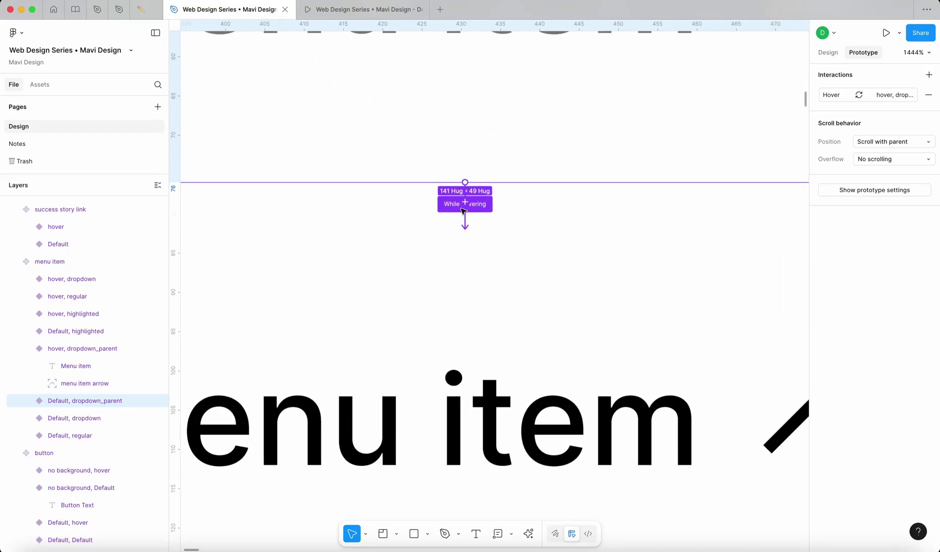
pyautogui.click(464, 205)
pyautogui.click(474, 345)
pyautogui.click(475, 376)
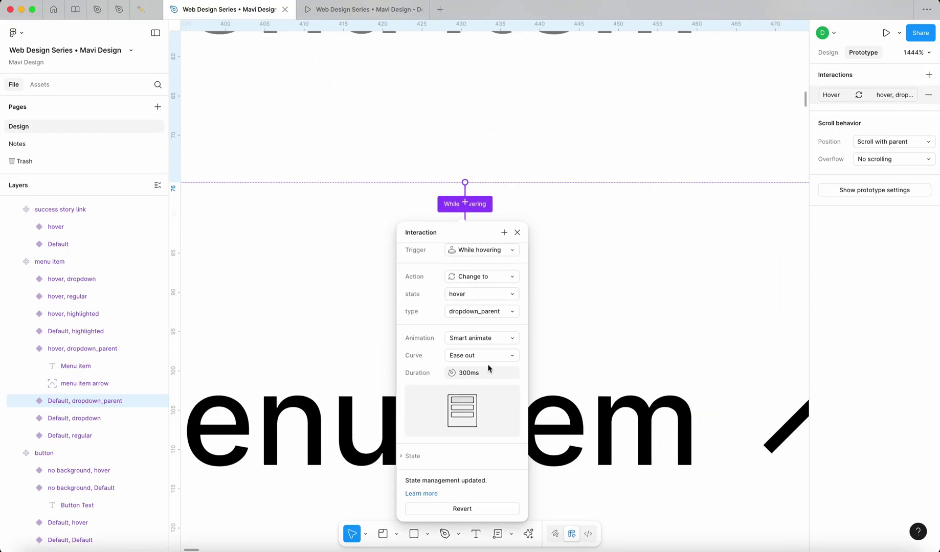
pyautogui.click(340, 15)
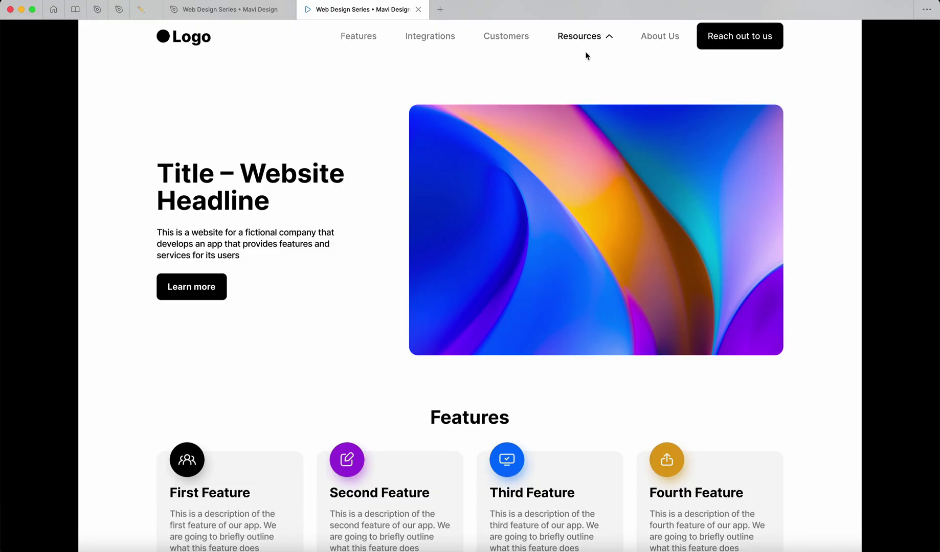
pyautogui.hotkey('ctrl', 'shift', 'Tab')
pyautogui.scroll(-20, 512, 217)
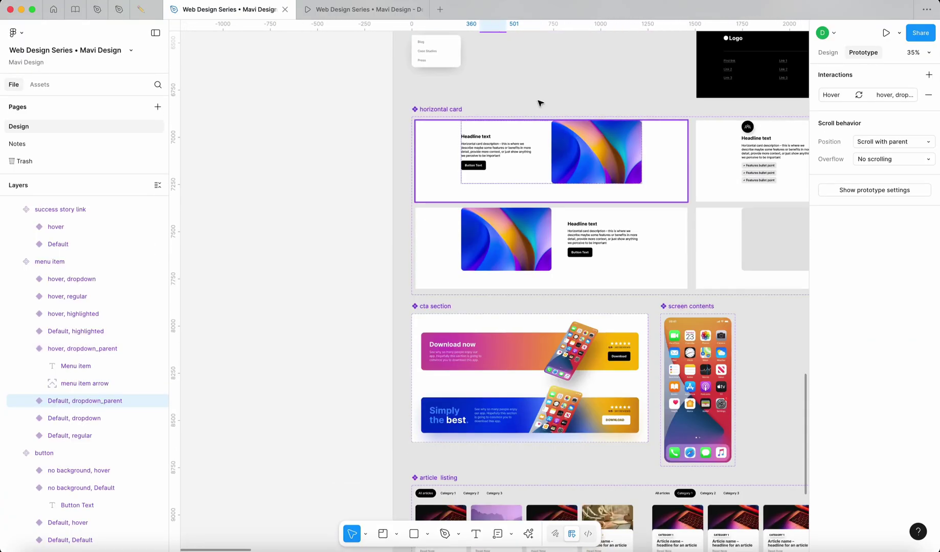
# Link the header's Resources item to the resources dropdown frame
pyautogui.scroll(10, 540, 104)
pyautogui.scroll(5, 552, 134)
pyautogui.doubleClick(601, 313)
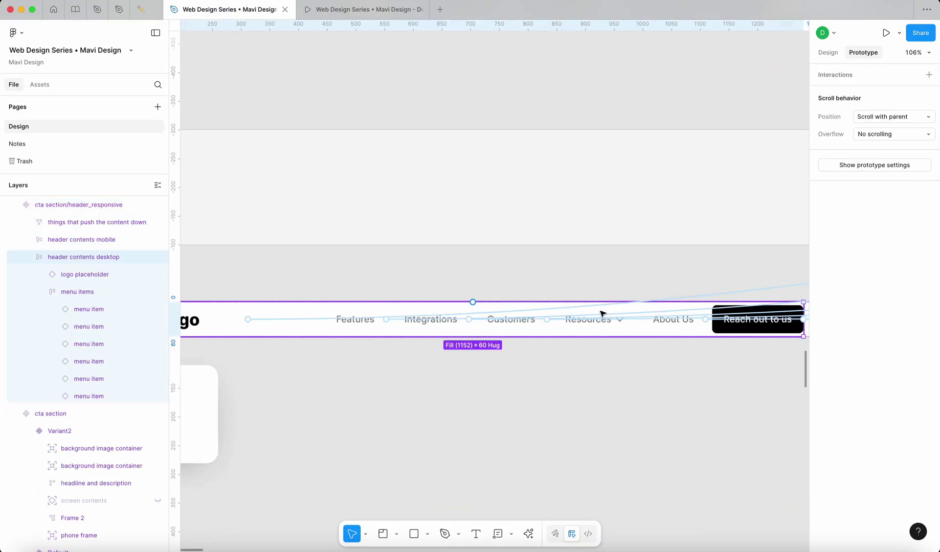
pyautogui.click(603, 327)
pyautogui.scroll(-5, 597, 310)
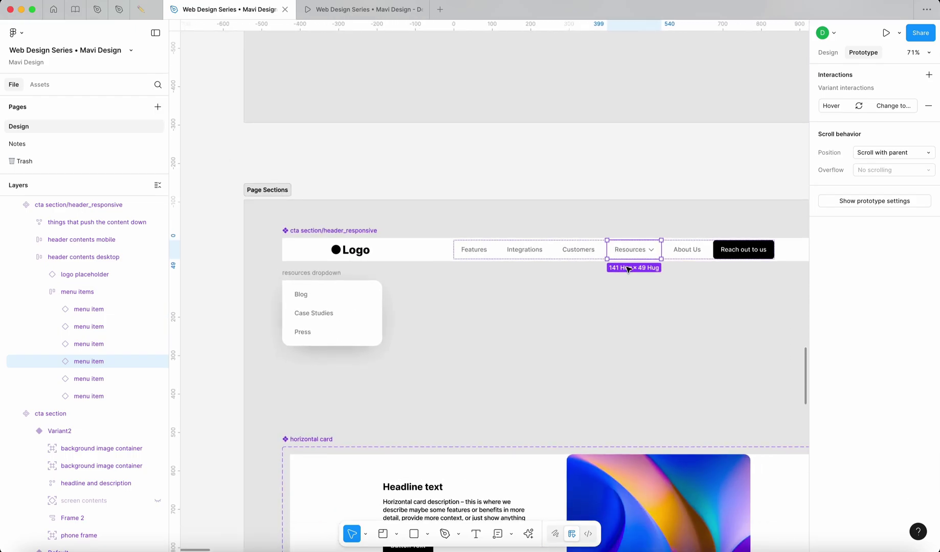
pyautogui.scroll(5, 640, 262)
pyautogui.moveTo(638, 255); pyautogui.dragTo(254, 268)
# Set the interaction's trigger to Mouse enter and its action to Open overlay
pyautogui.scroll(-3, 283, 272)
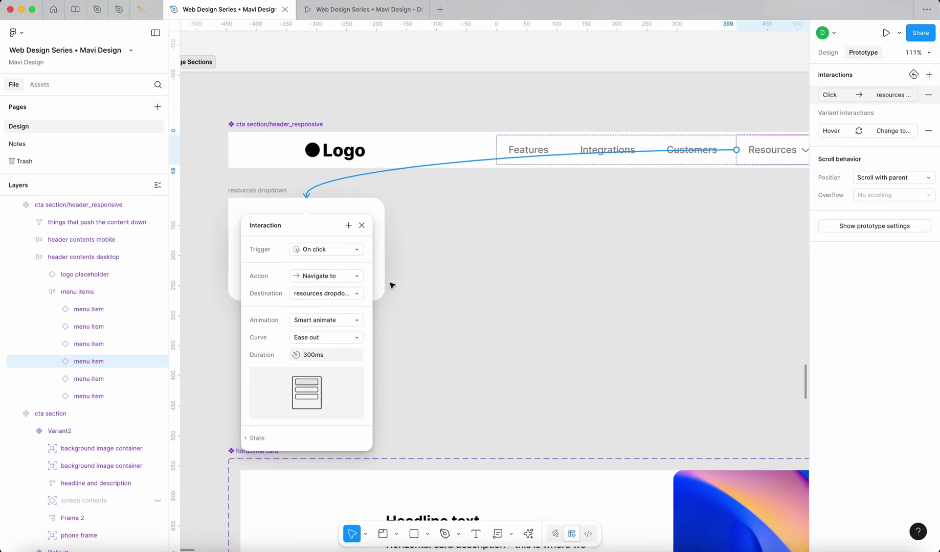
pyautogui.click(353, 255)
pyautogui.click(342, 325)
pyautogui.click(329, 294)
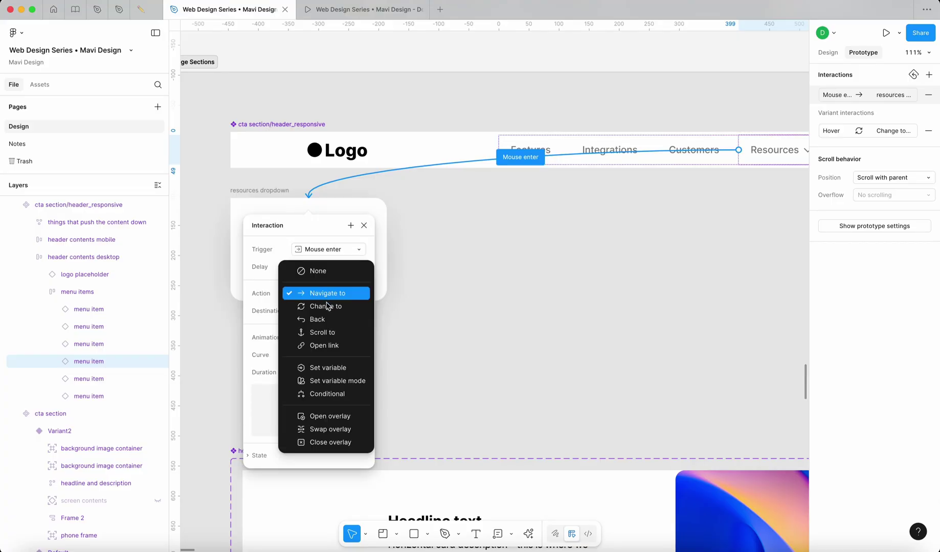
pyautogui.click(351, 417)
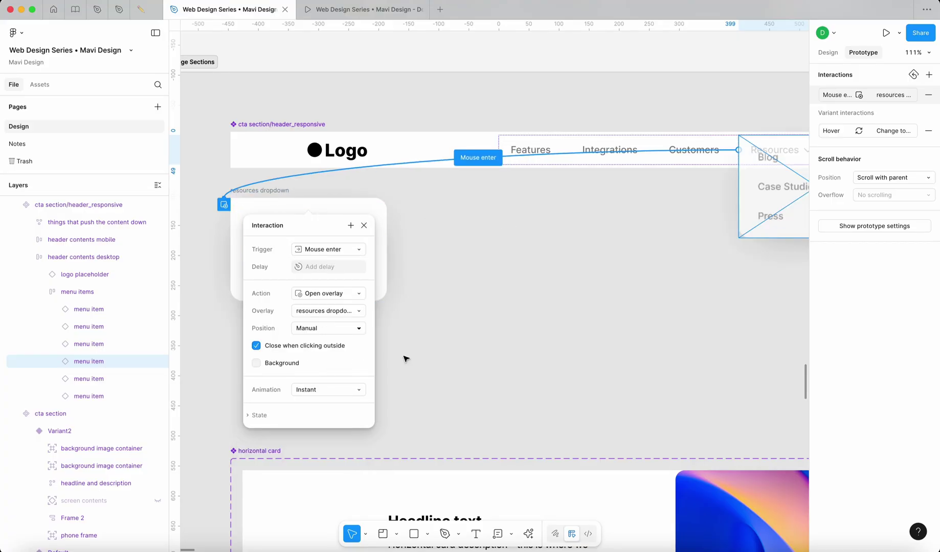
# Place the dropdown overlay manually just below Resources
pyautogui.scroll(10, 629, 235)
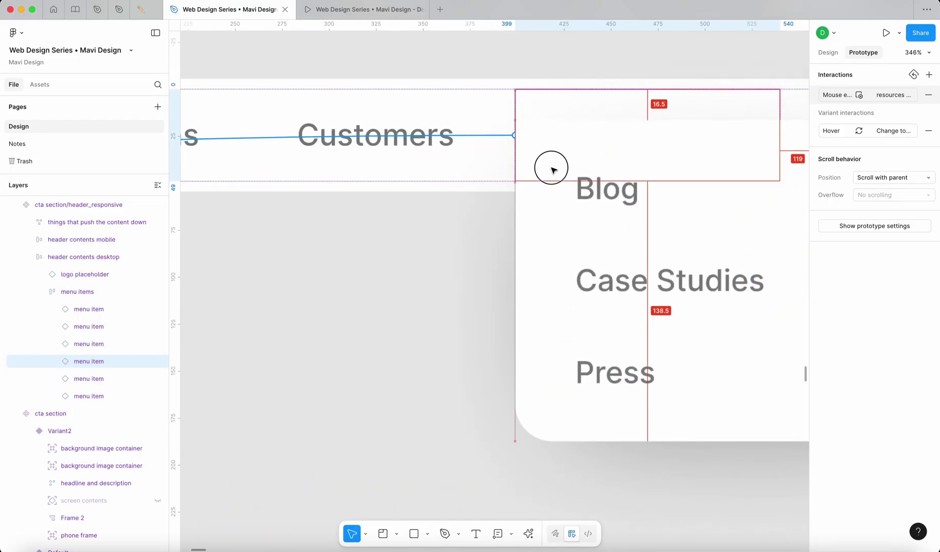
pyautogui.moveTo(552, 170); pyautogui.dragTo(551, 229)
pyautogui.scroll(-10, 614, 256)
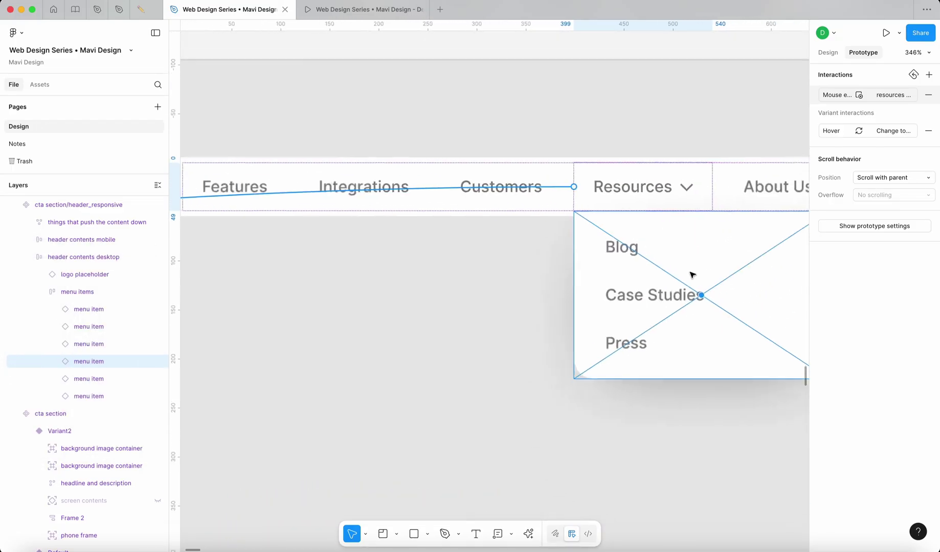
pyautogui.click(457, 208)
# Check in the preview that Resources opens the Blog, Case Studies, Press dropdown, then return to the design file
pyautogui.click(351, 11)
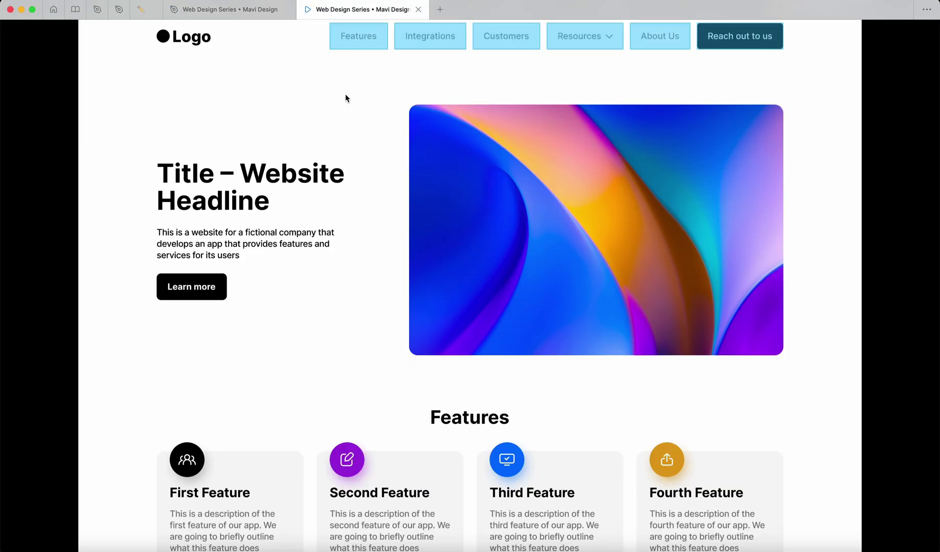
pyautogui.click(571, 38)
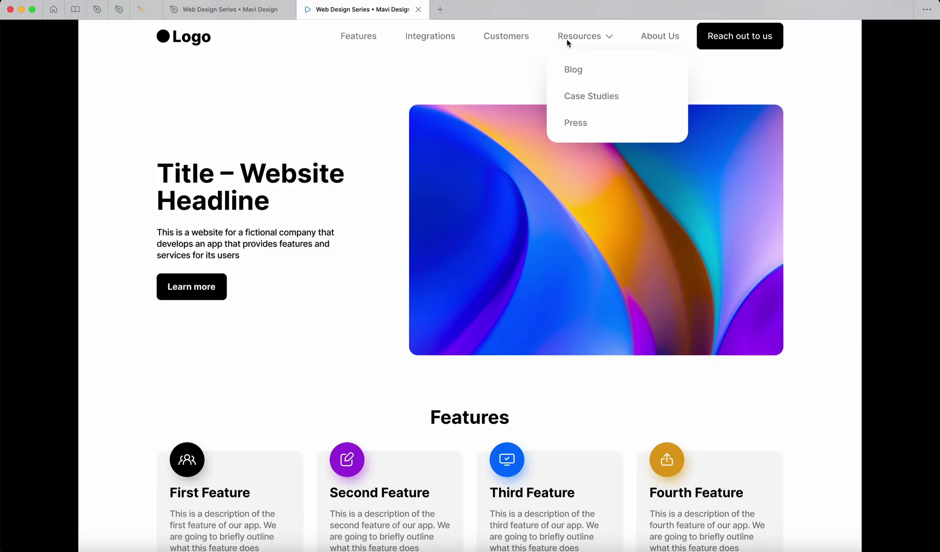
pyautogui.click(225, 7)
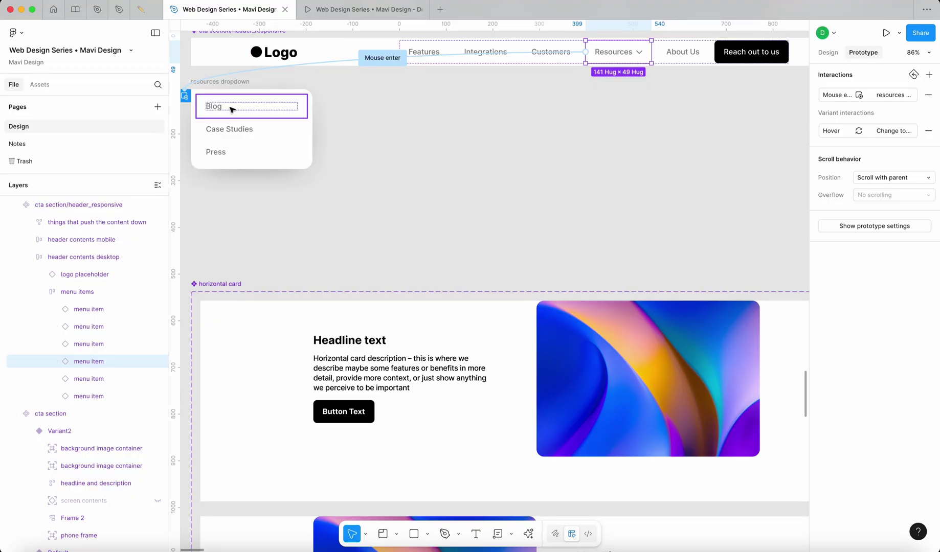
# Move the resources dropdown frame aside and select the header's Resources menu item
pyautogui.moveTo(219, 82); pyautogui.dragTo(268, 132)
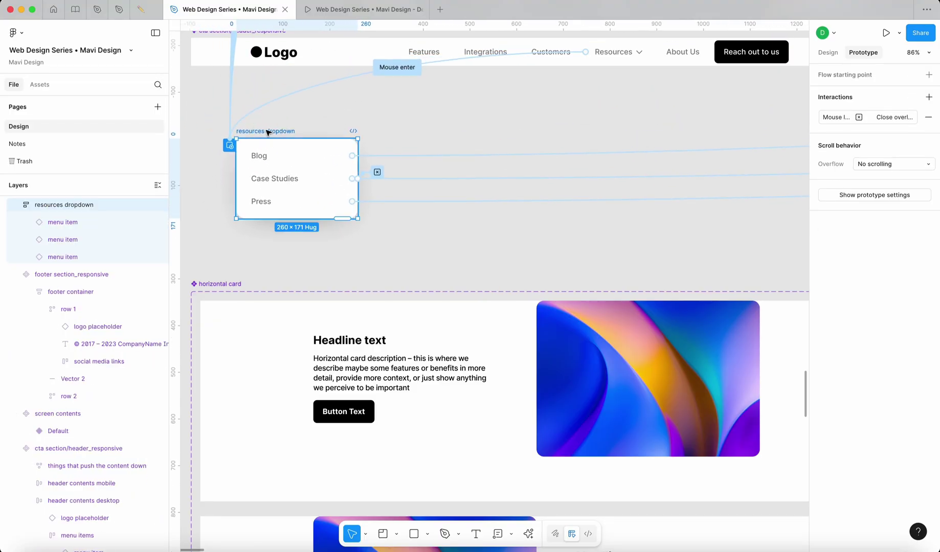
pyautogui.hscroll(-2, 404, 114)
pyautogui.scroll(1, 404, 113)
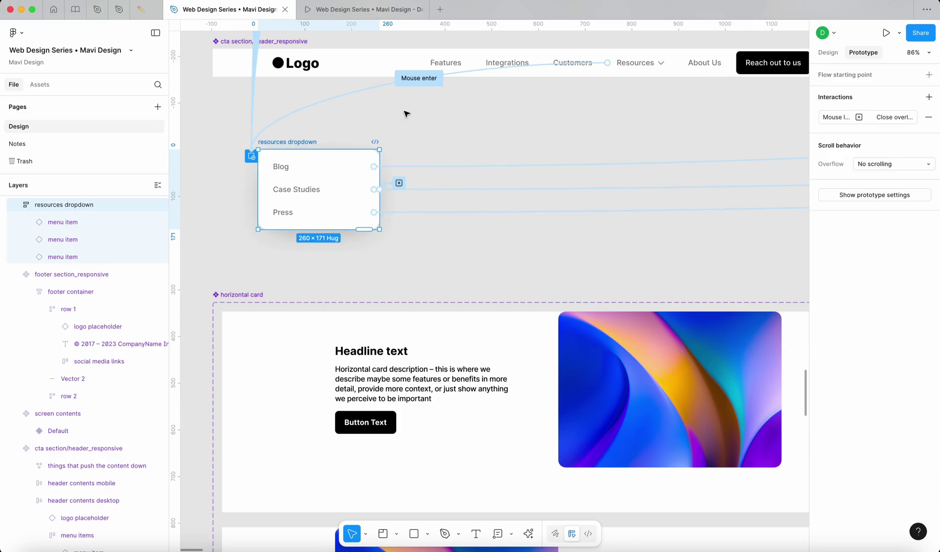
pyautogui.click(668, 72)
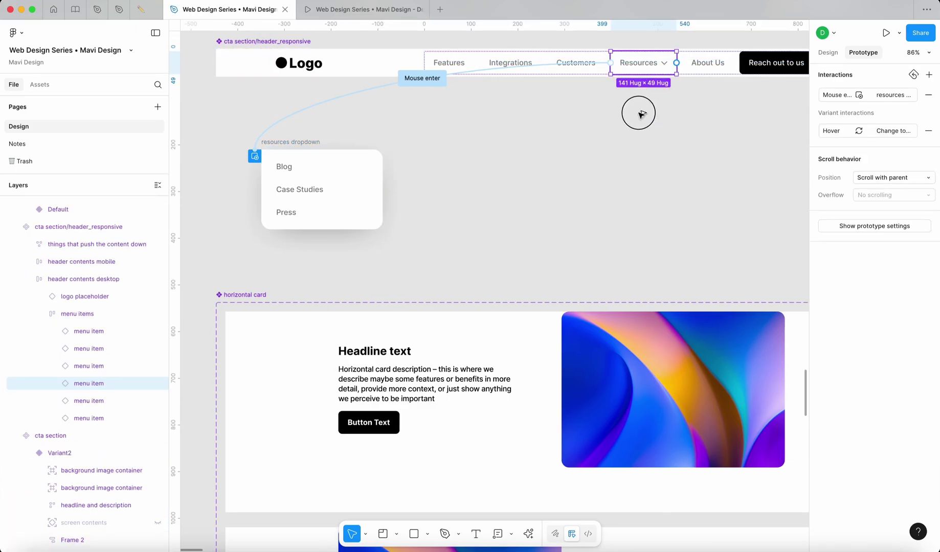
pyautogui.click(643, 68)
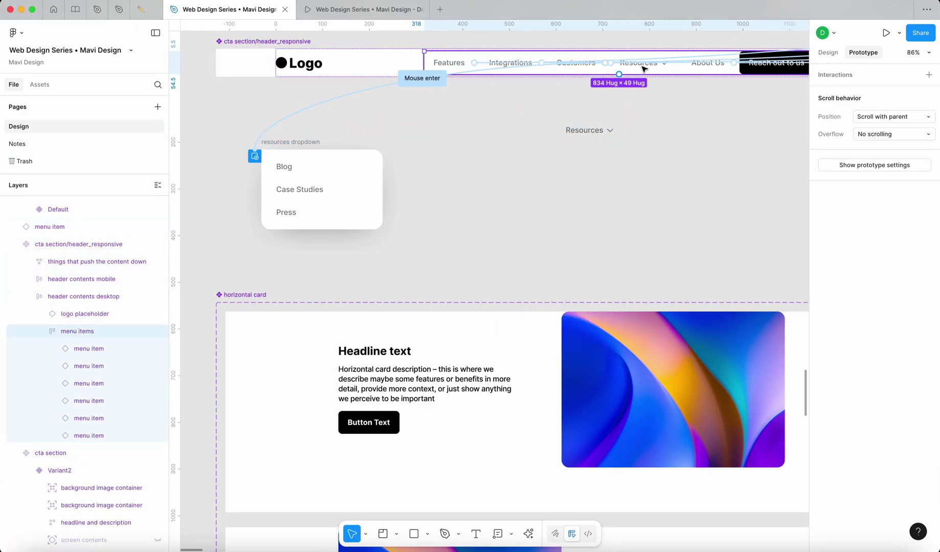
pyautogui.click(654, 70)
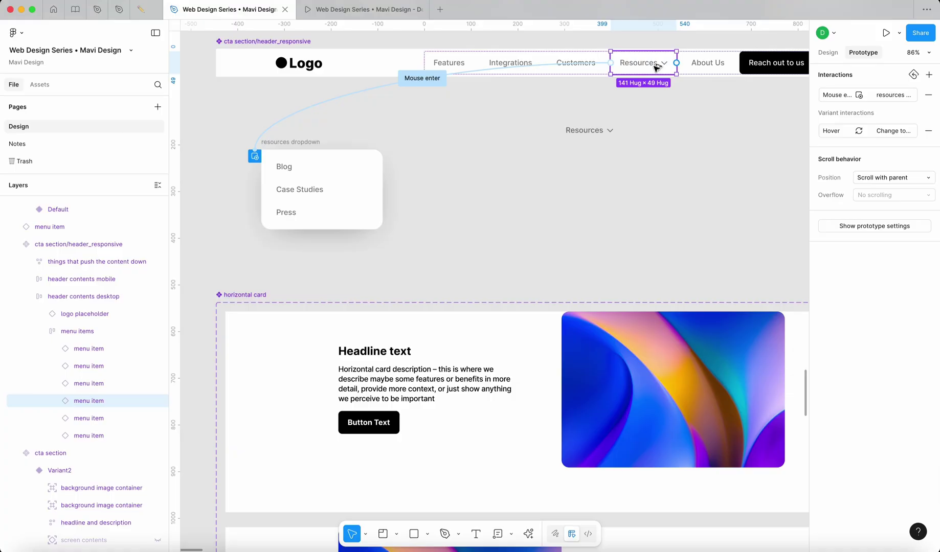
# Set the standalone Resources copy's state property to hover
pyautogui.click(609, 134)
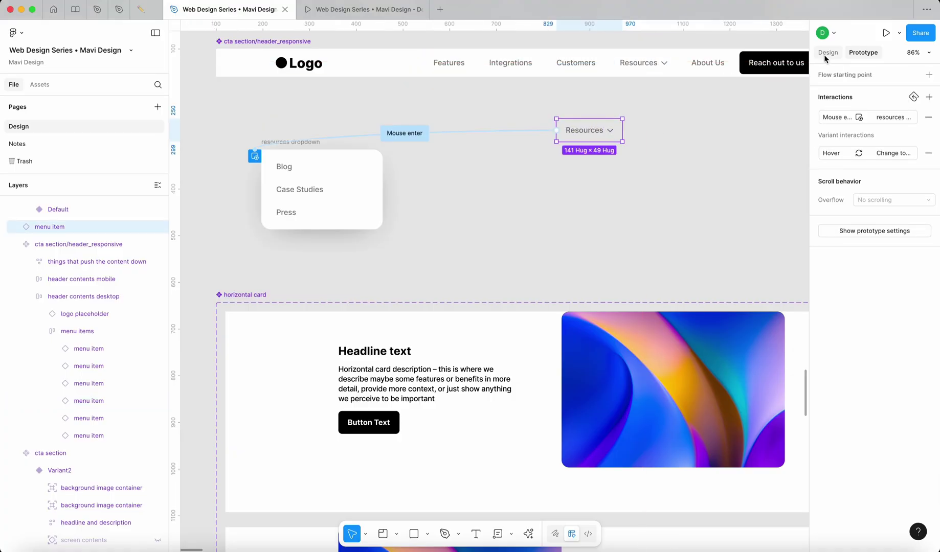
pyautogui.click(826, 53)
pyautogui.click(903, 125)
pyautogui.click(894, 107)
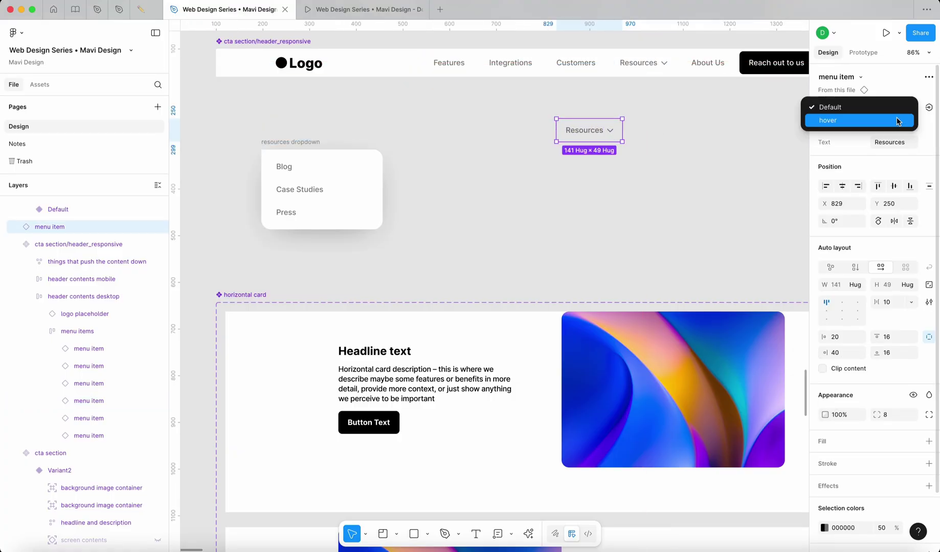
pyautogui.click(880, 119)
# Delete the copy's Mouse enter interaction and place it just above the dropdown
pyautogui.click(862, 53)
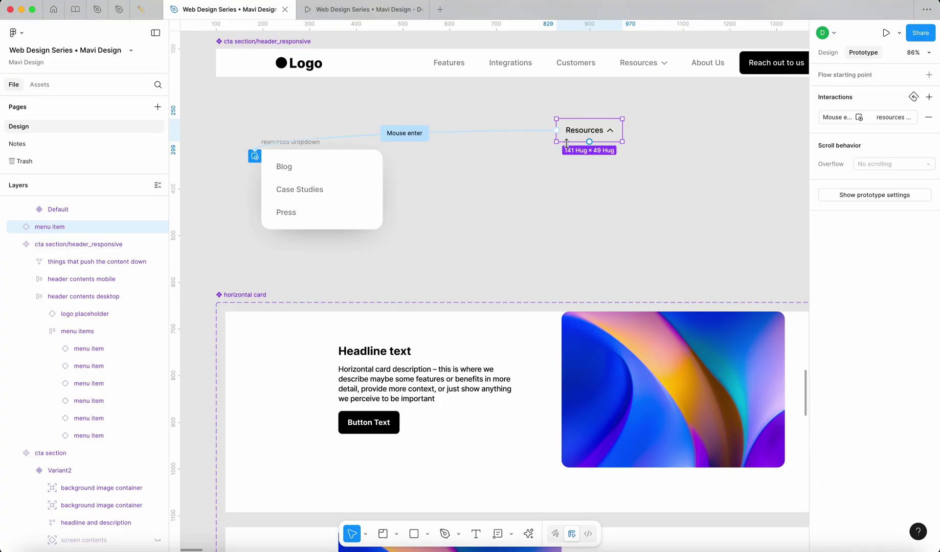
pyautogui.click(525, 131)
pyautogui.press('BackSpace')
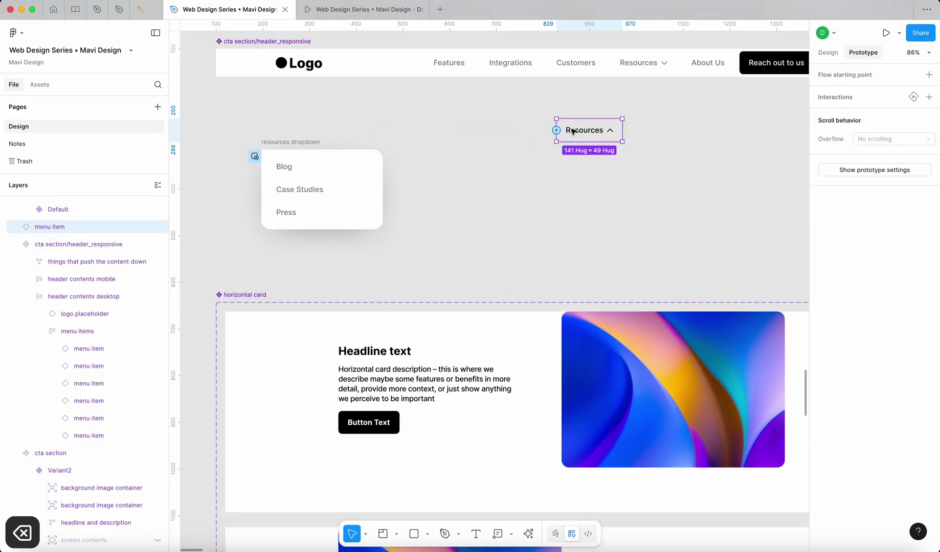
pyautogui.moveTo(574, 131); pyautogui.dragTo(434, 132)
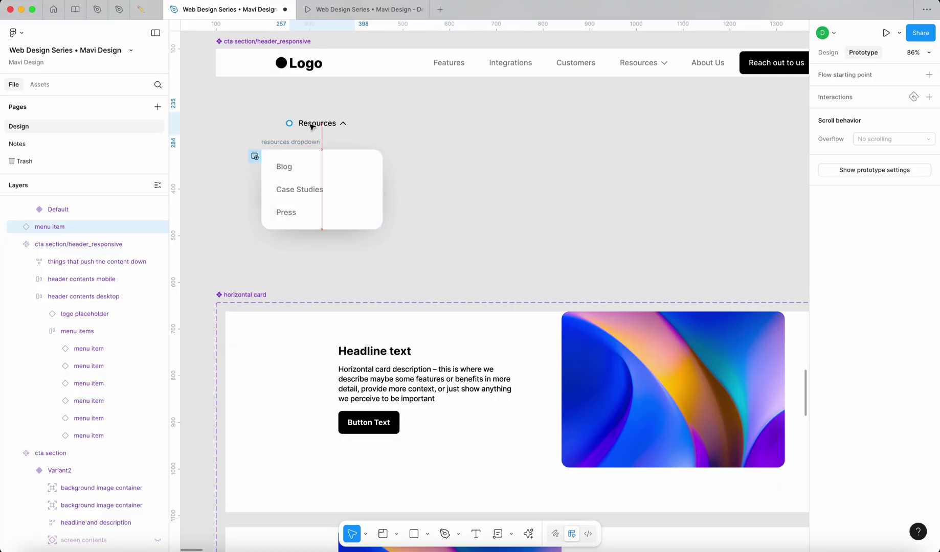
pyautogui.scroll(10, 239, 125)
pyautogui.moveTo(497, 123); pyautogui.dragTo(464, 130)
# Paste the Resources copy into the dropdown frame with absolute position and shift it upward
pyautogui.press('super+x')
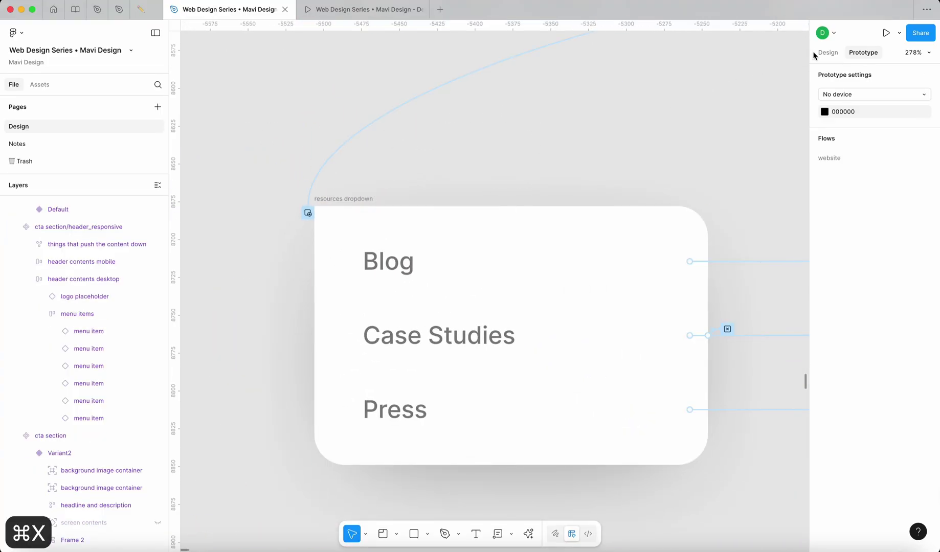
pyautogui.click(823, 52)
pyautogui.click(358, 199)
pyautogui.press('super+v')
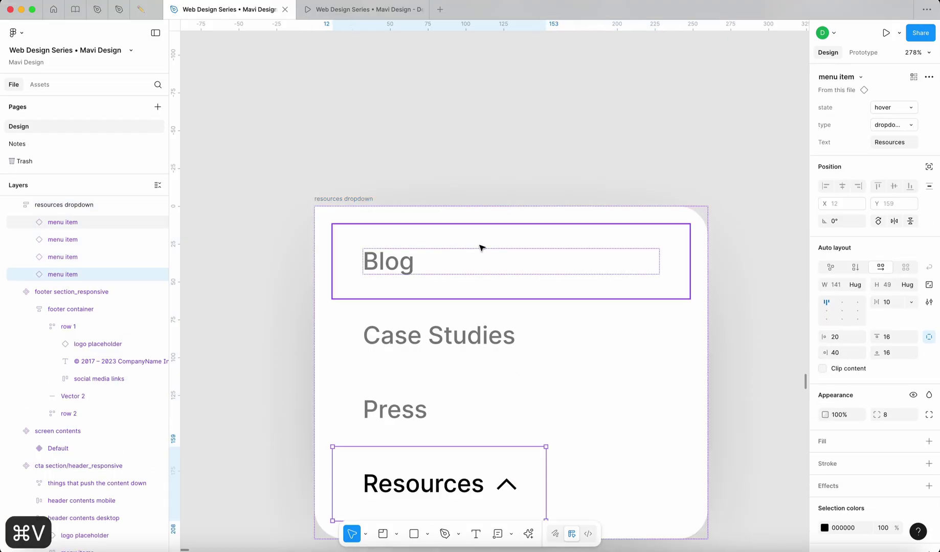
pyautogui.click(929, 169)
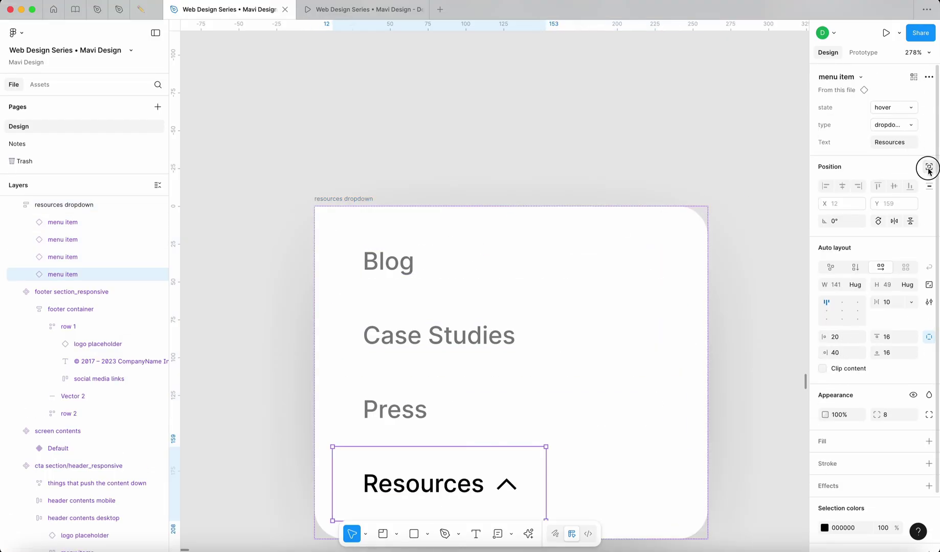
pyautogui.hotkey('shift', 'Up')
pyautogui.hotkey('shift', 'Up')
pyautogui.hotkey('shift', 'Up')
pyautogui.hotkey('shift', 'Up')
pyautogui.hotkey('shift', 'Up')
pyautogui.hotkey('shift', 'Up')
pyautogui.hotkey('shift', 'Up')
pyautogui.hotkey('shift', 'Up')
pyautogui.hotkey('shift', 'Up')
pyautogui.hotkey('shift', 'Up')
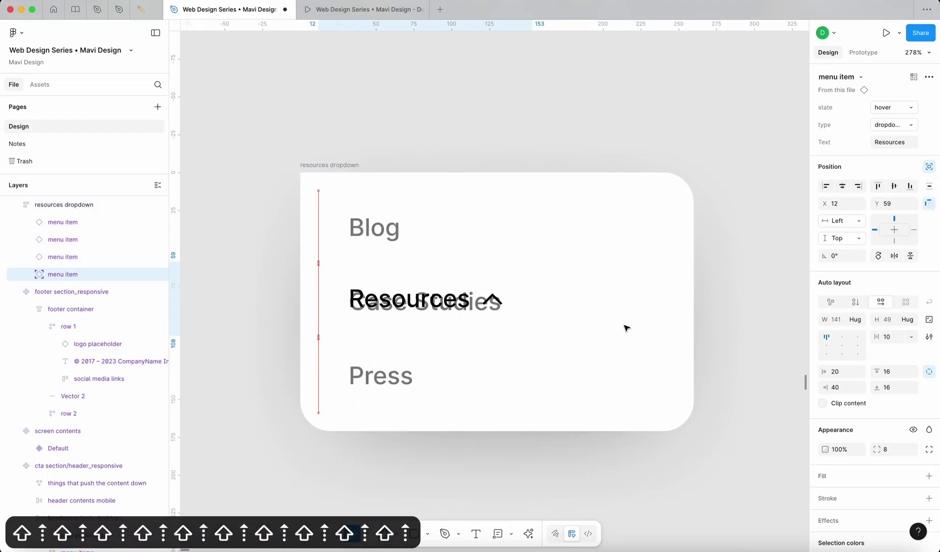
pyautogui.hotkey('shift', 'Up')
pyautogui.hotkey('shift', 'Up')
pyautogui.hotkey('shift', 'Up')
pyautogui.hotkey('shift', 'Up')
pyautogui.hotkey('shift', 'Up')
pyautogui.hotkey('shift', 'Up')
pyautogui.hotkey('shift', 'Up')
pyautogui.hotkey('shift', 'Up')
pyautogui.hotkey('shift', 'Up')
pyautogui.hotkey('shift', 'Up')
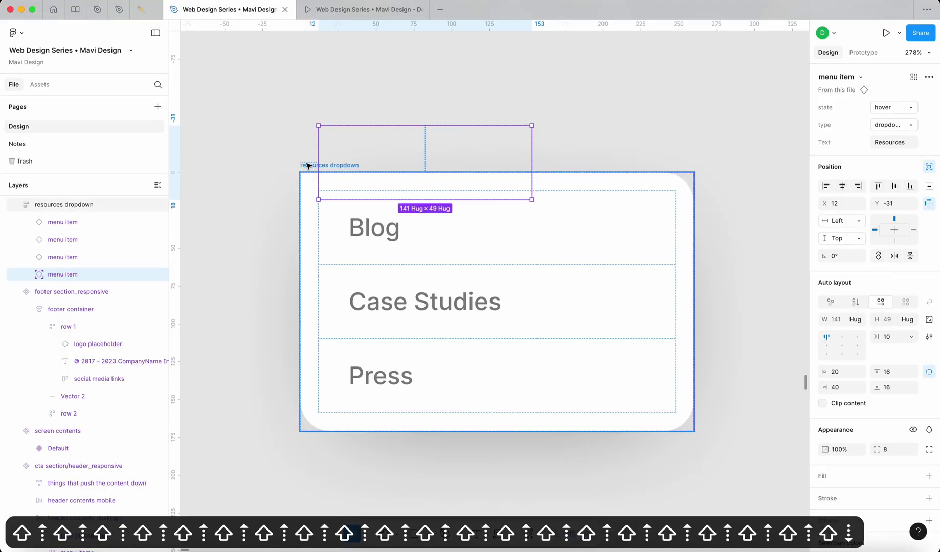
# Lower the dropdown's drop shadow opacity to 10%
pyautogui.click(309, 167)
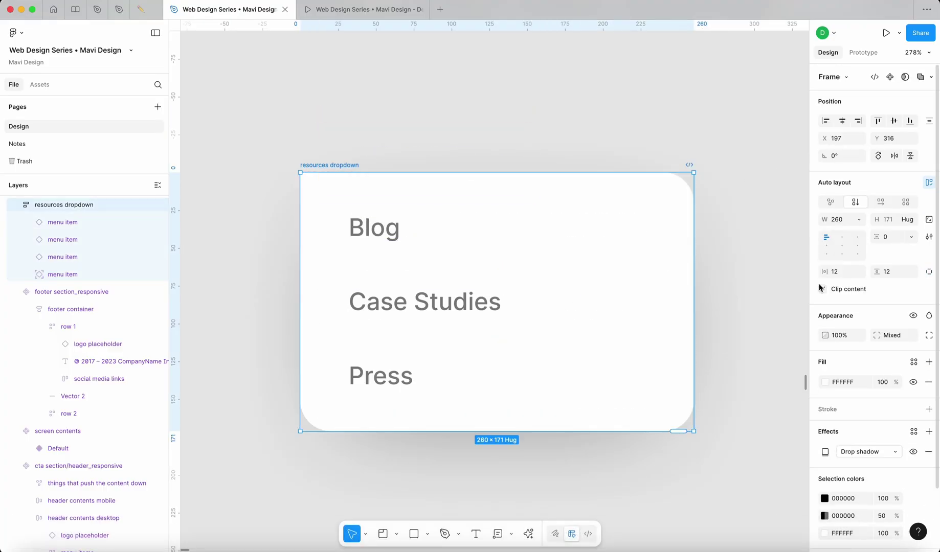
pyautogui.click(825, 452)
pyautogui.click(780, 503)
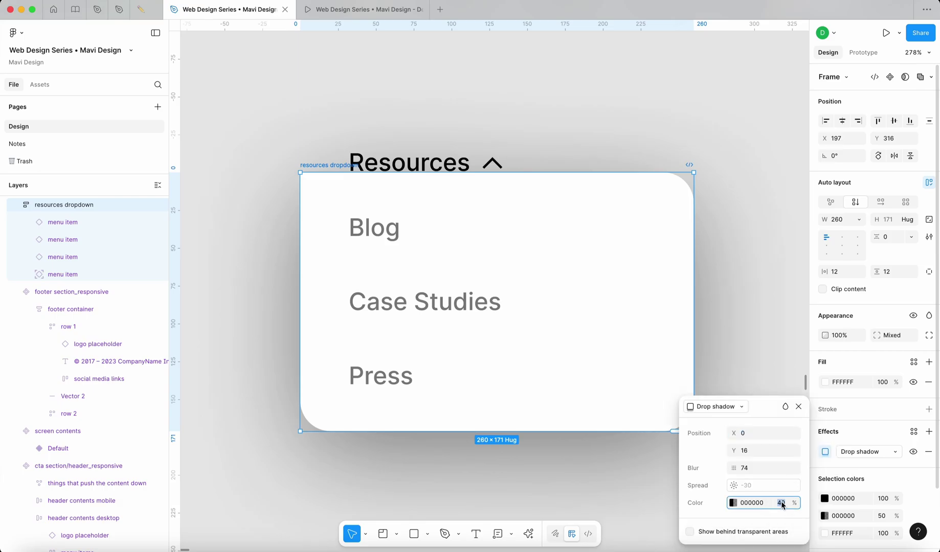
pyautogui.hotkey('shift', 'Down')
pyautogui.hotkey('shift', 'Down')
pyautogui.hotkey('shift', 'Down')
pyautogui.hotkey('shift', 'Down')
pyautogui.hotkey('shift', 'Up')
pyautogui.press('Down')
pyautogui.press('Down')
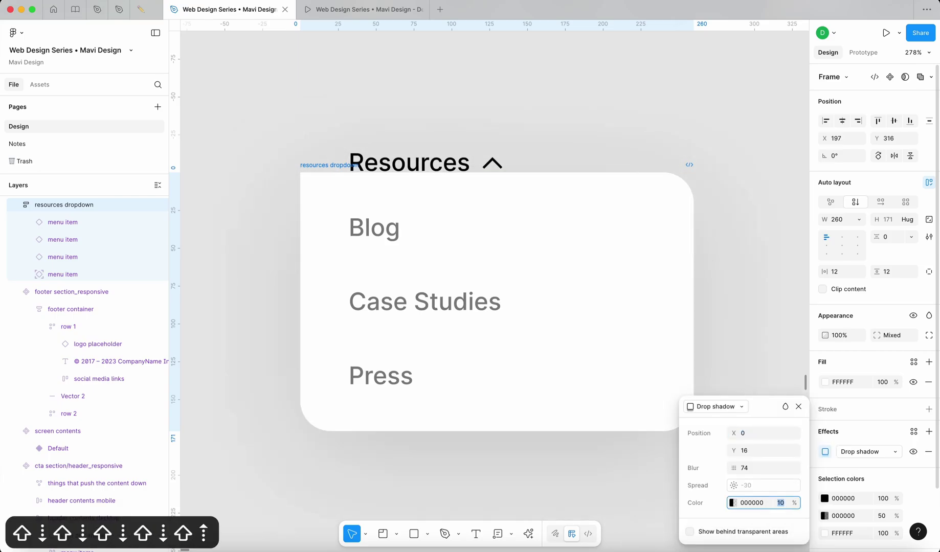
# Nudge the Resources copy up until it sits fully above the dropdown
pyautogui.click(439, 164)
pyautogui.press('Up')
pyautogui.press('Up')
pyautogui.press('Up')
pyautogui.press('Up')
pyautogui.press('Up')
pyautogui.press('Up')
pyautogui.press('Up')
pyautogui.press('Up')
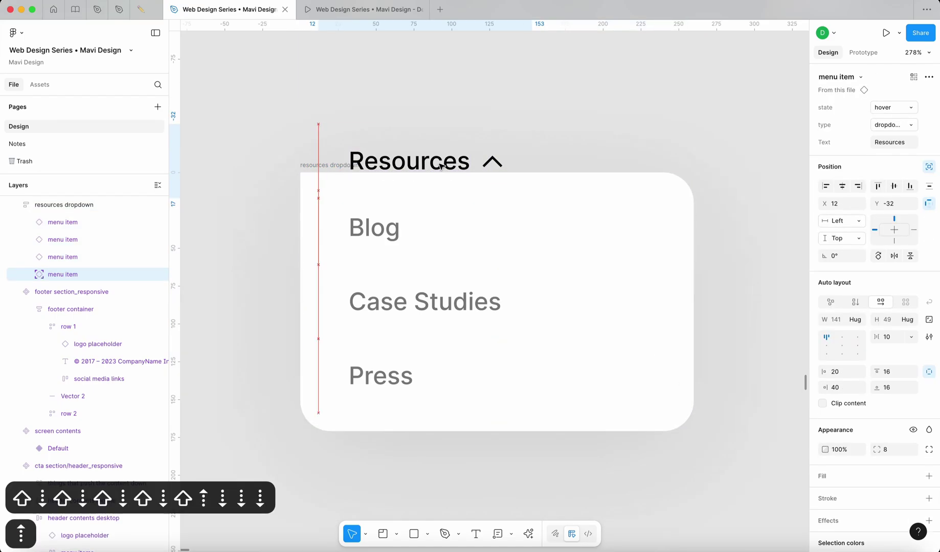
pyautogui.press('Up')
pyautogui.press('Up')
pyautogui.press('Up')
pyautogui.press('Up')
pyautogui.press('Up')
pyautogui.press('Up')
pyautogui.press('Up')
pyautogui.press('Up')
pyautogui.press('Up')
pyautogui.press('Up')
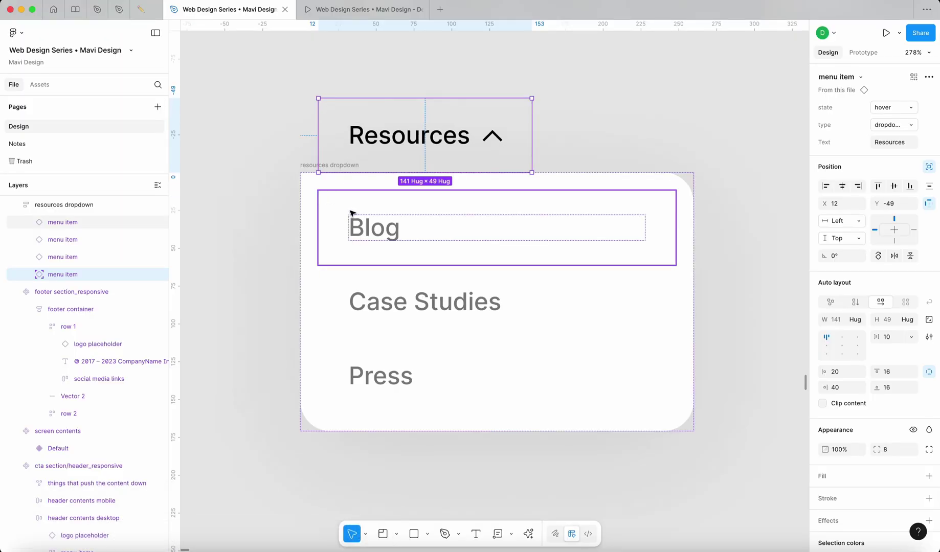
pyautogui.hotkey('ctrl', 'Tab')
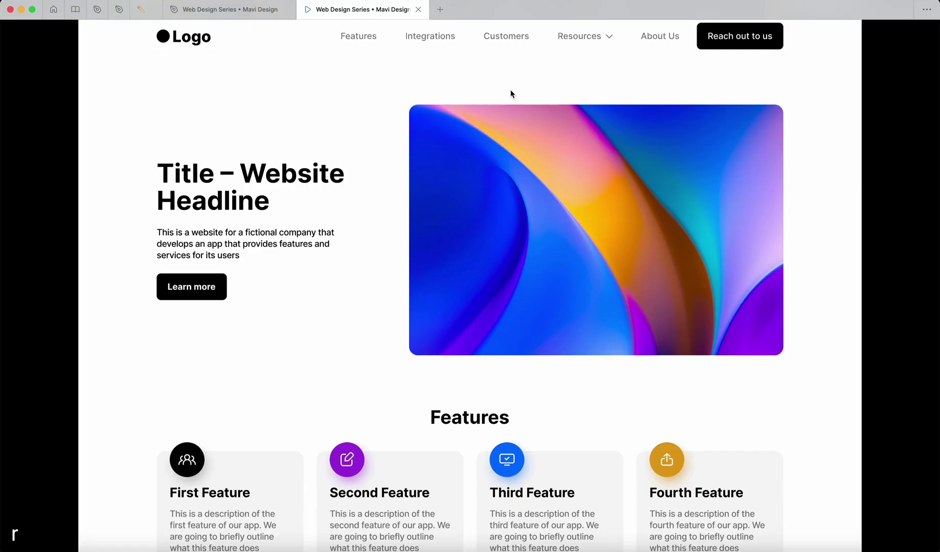
# Check in the preview that the opened dropdown shows the hover-state Resources tab over the header item
pyautogui.moveTo(563, 39)
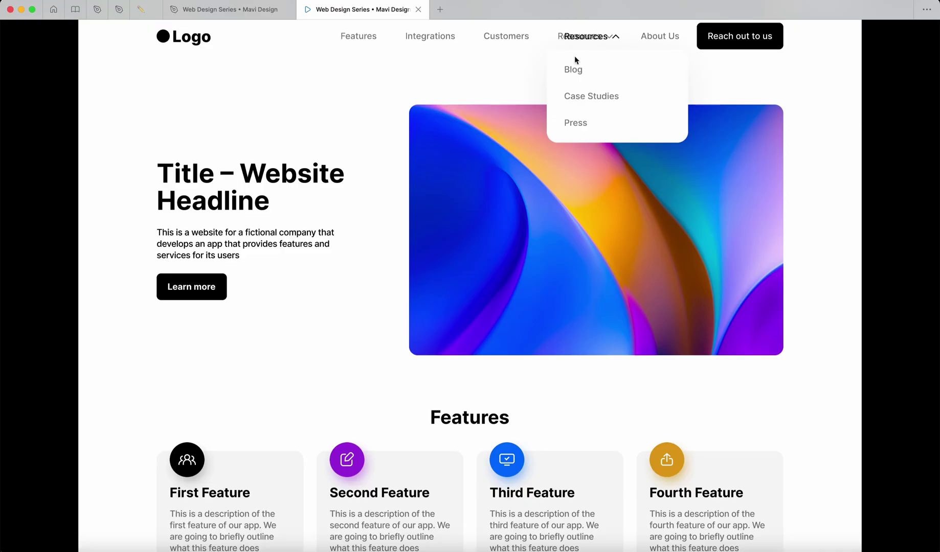
# Back in the design file, inspect the header Resources item's mouse-enter interaction
pyautogui.click(176, 9)
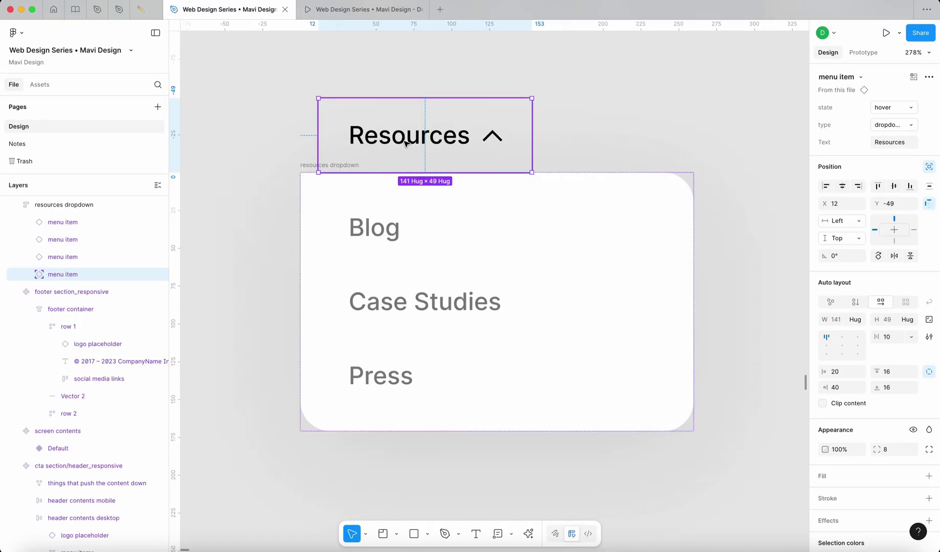
pyautogui.scroll(-10, 405, 144)
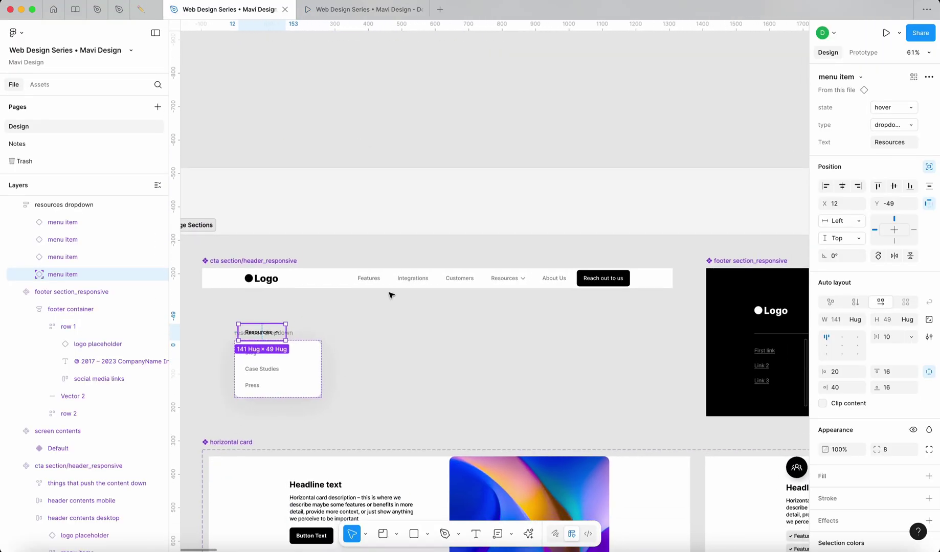
pyautogui.click(517, 281)
pyautogui.doubleClick(517, 281)
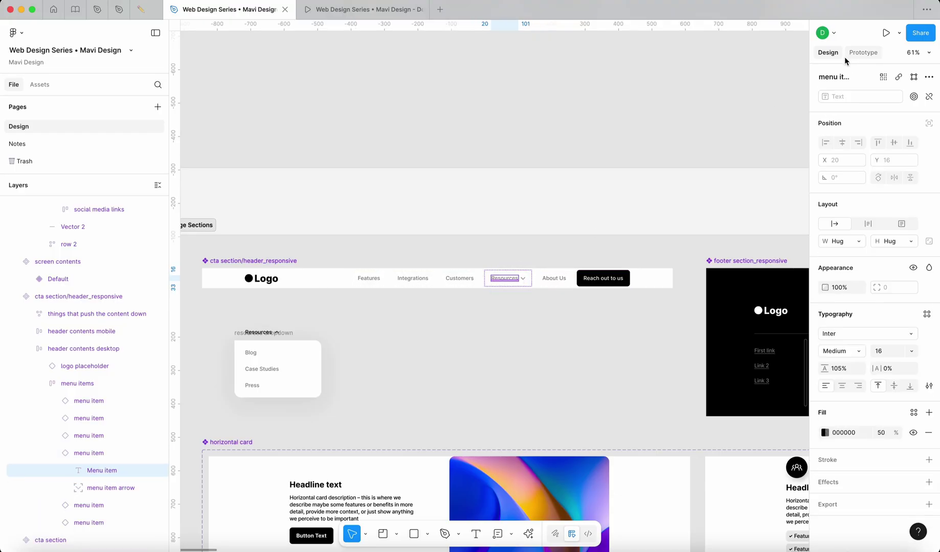
pyautogui.hotkey('shift', 'Return')
pyautogui.click(864, 52)
pyautogui.click(481, 280)
pyautogui.scroll(8, 482, 293)
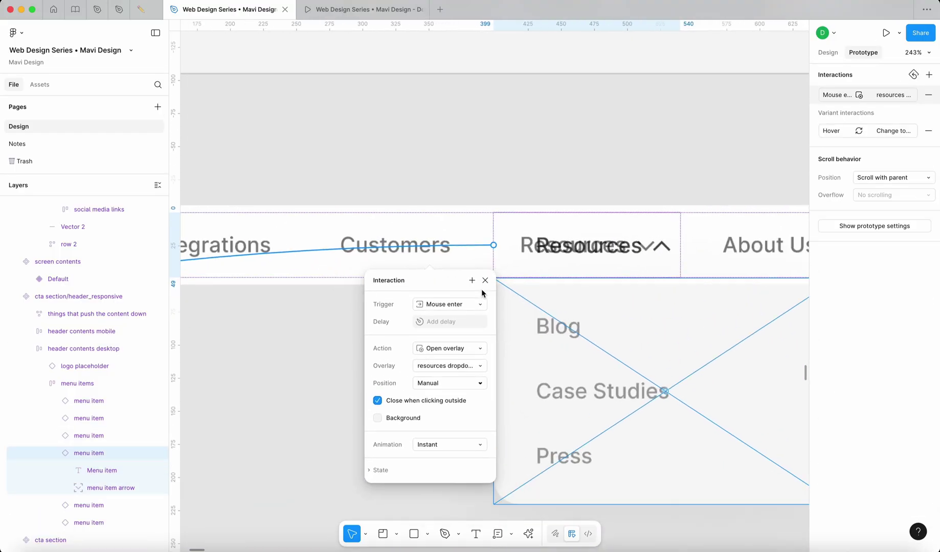
pyautogui.scroll(-5, 484, 292)
pyautogui.click(335, 361)
pyautogui.scroll(5, 383, 353)
# Align the hover-state Resources tab to the dropdown's left edge and give it a white FFFFFF fill
pyautogui.click(417, 341)
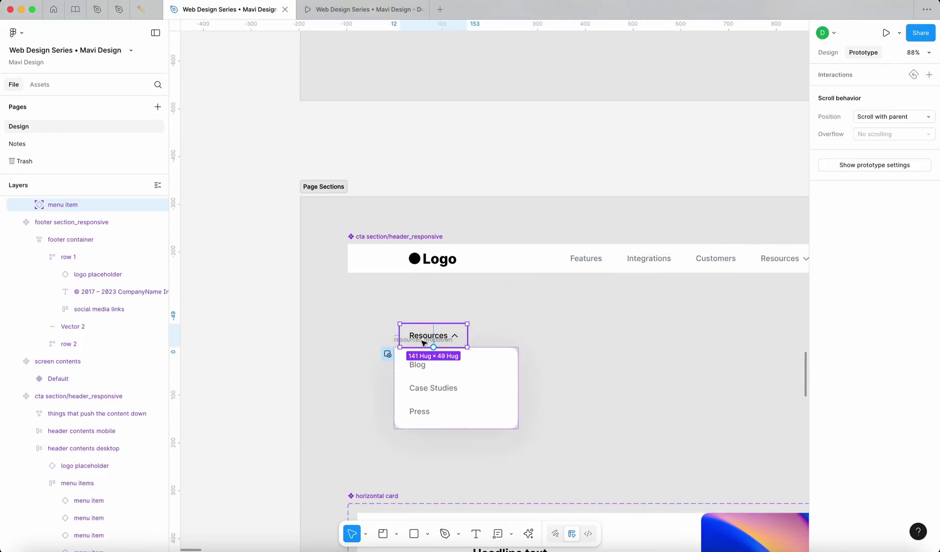
pyautogui.scroll(4, 416, 346)
pyautogui.hotkey('alt', 'a')
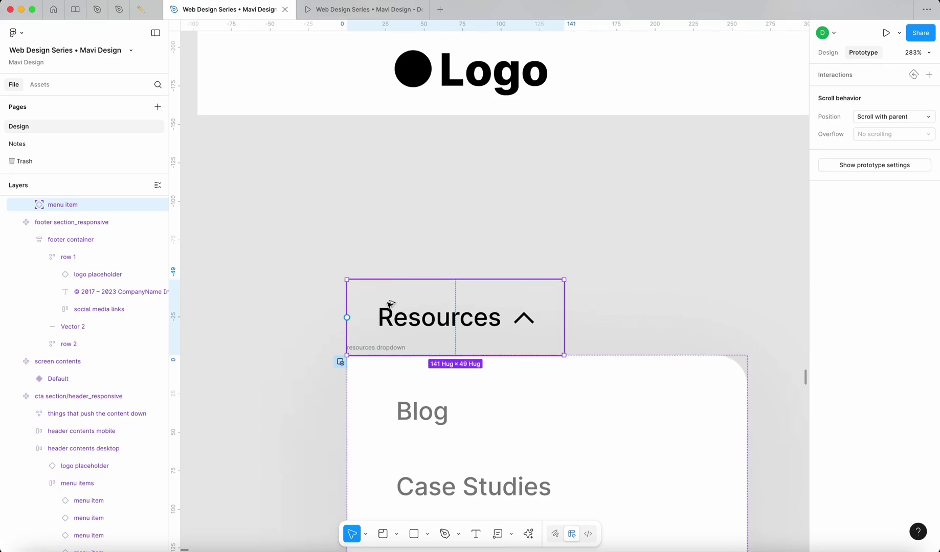
pyautogui.scroll(-4, 389, 305)
pyautogui.hotkey('alt', '8')
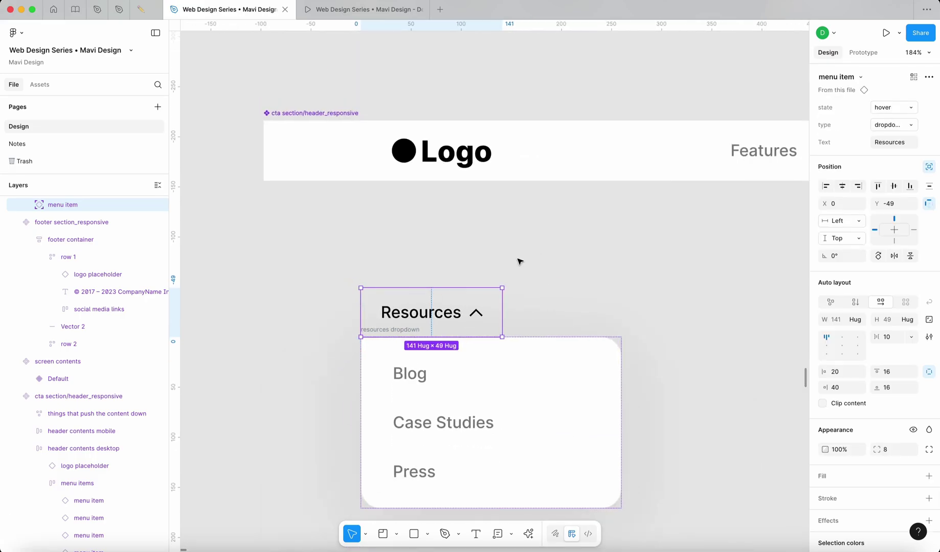
pyautogui.scroll(-3, 870, 404)
pyautogui.click(929, 379)
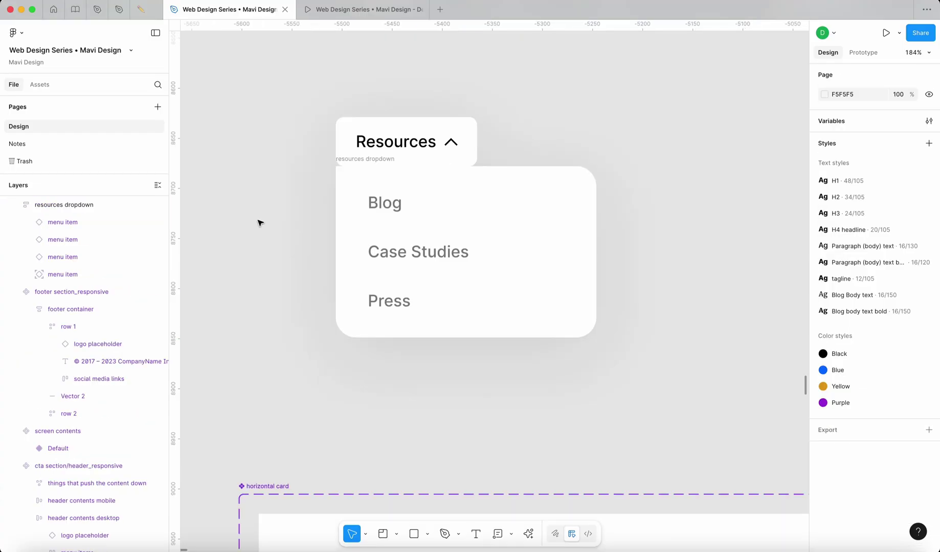
# Set the tab's bottom-left and bottom-right corner radii to 0, keeping 8 on top
pyautogui.click(364, 151)
pyautogui.scroll(-1, 374, 134)
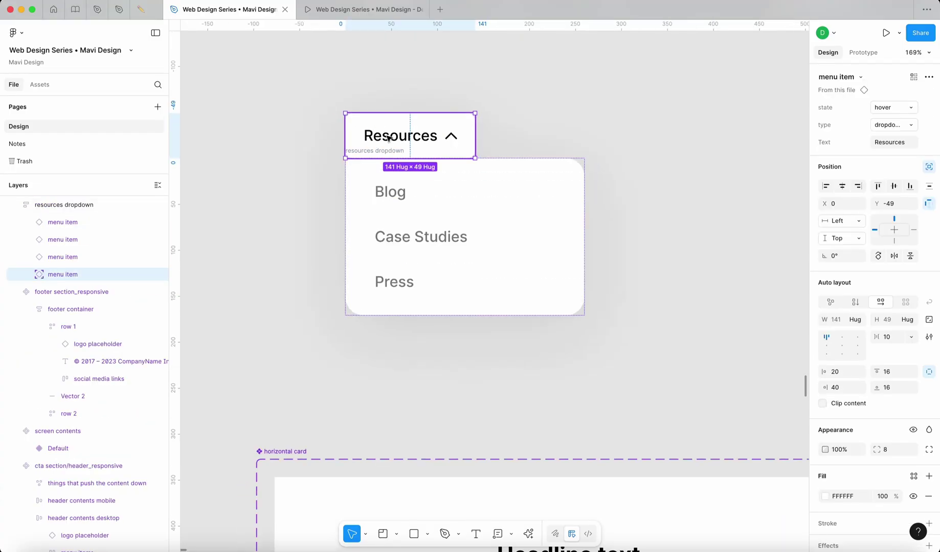
pyautogui.scroll(2, 380, 149)
pyautogui.scroll(-2, 890, 407)
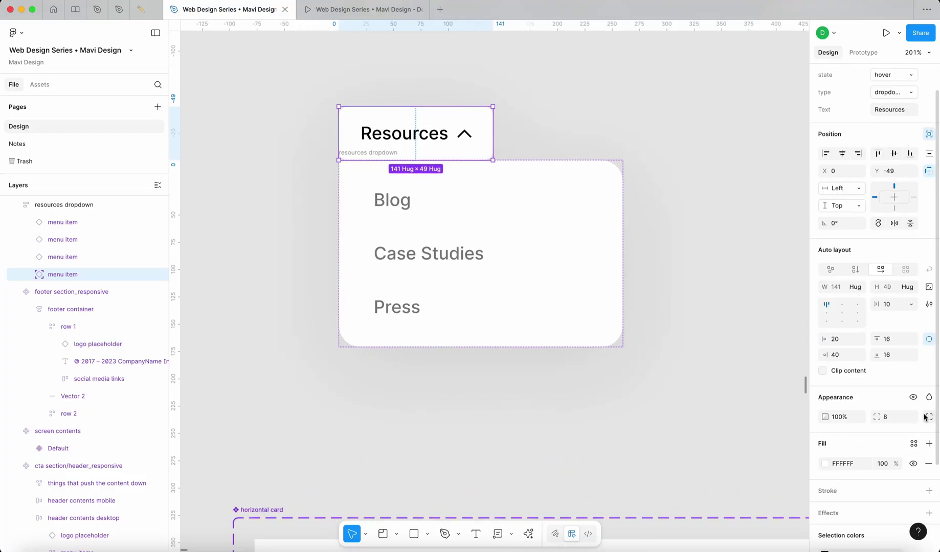
pyautogui.click(929, 416)
pyautogui.scroll(5, 348, 152)
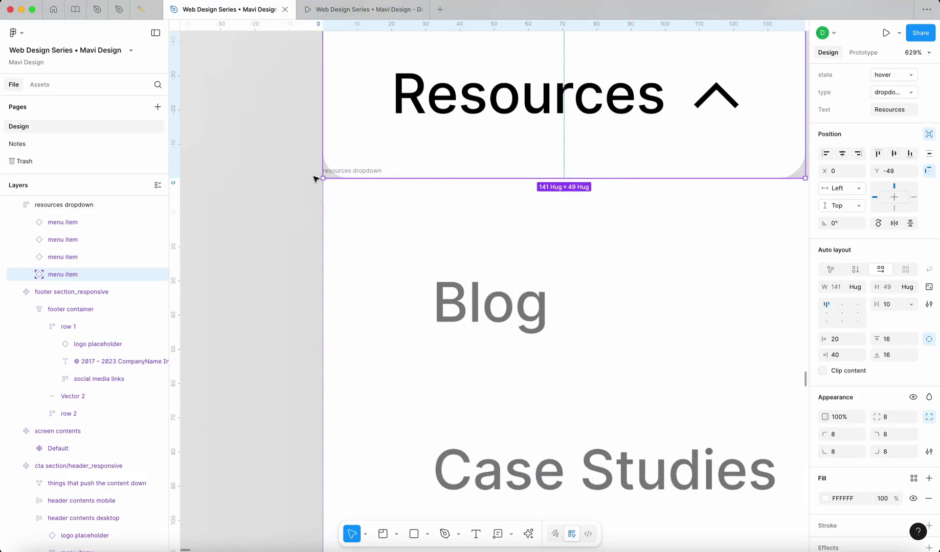
pyautogui.click(843, 453)
pyautogui.write('0')
pyautogui.press('Tab')
pyautogui.write('0')
pyautogui.press('Return')
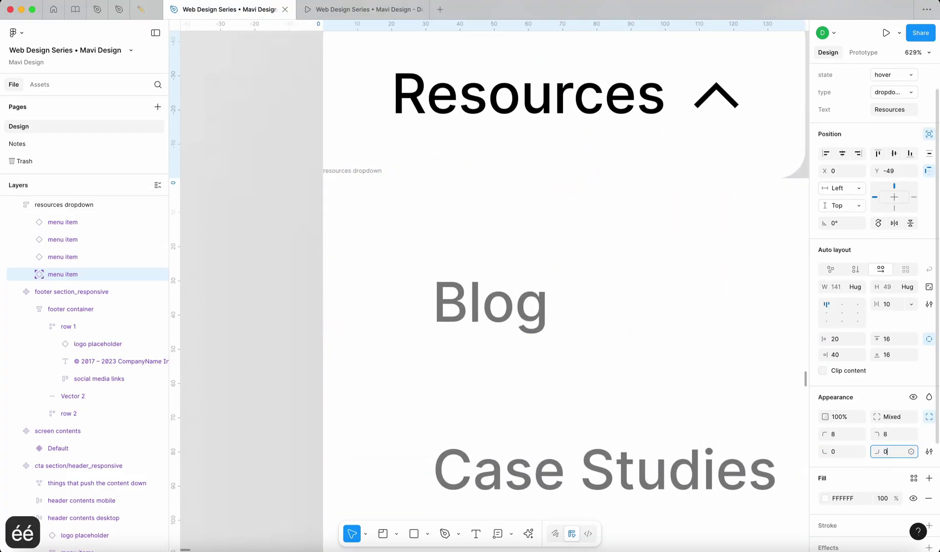
pyautogui.scroll(-4, 350, 307)
pyautogui.click(289, 313)
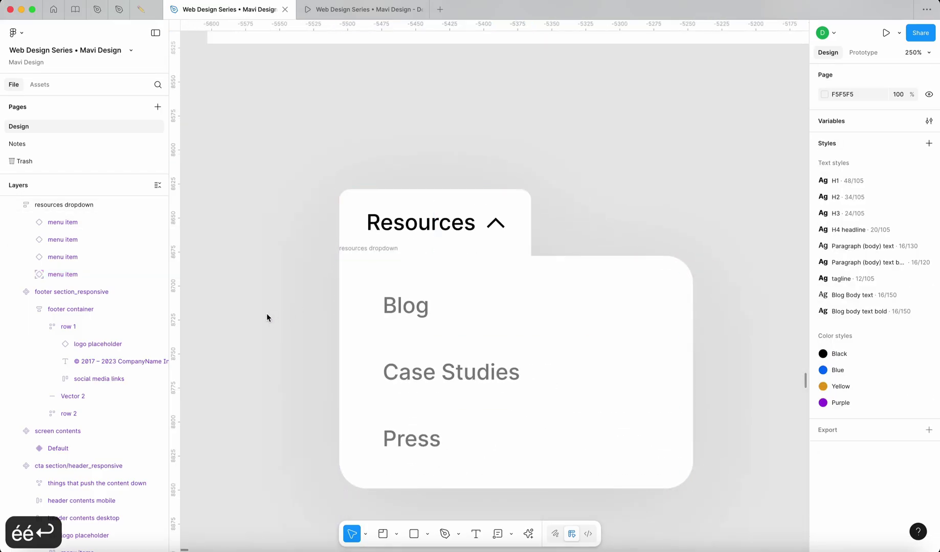
# Restart the prototype preview and check the Resources dropdown with its white tab
pyautogui.hotkey('ctrl', 'Tab')
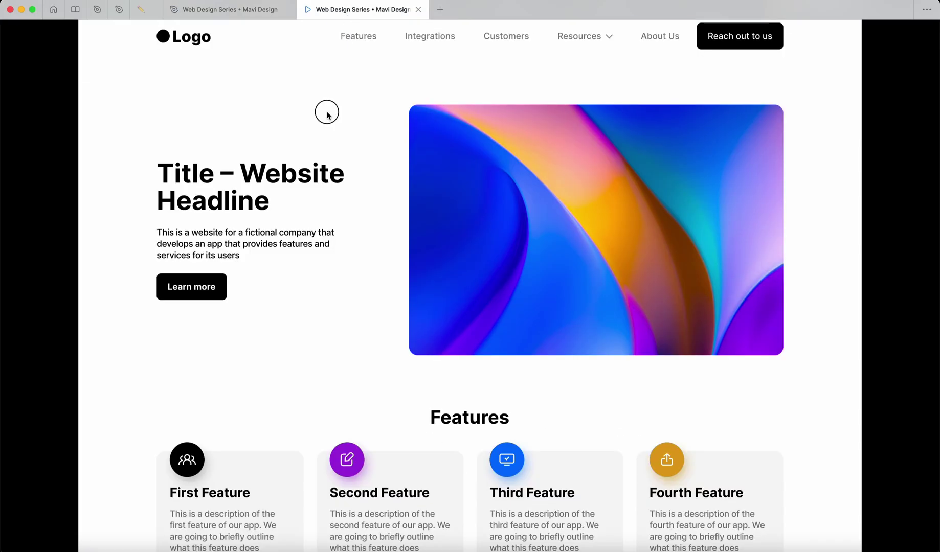
pyautogui.click(325, 111)
pyautogui.press('r')
pyautogui.moveTo(573, 43)
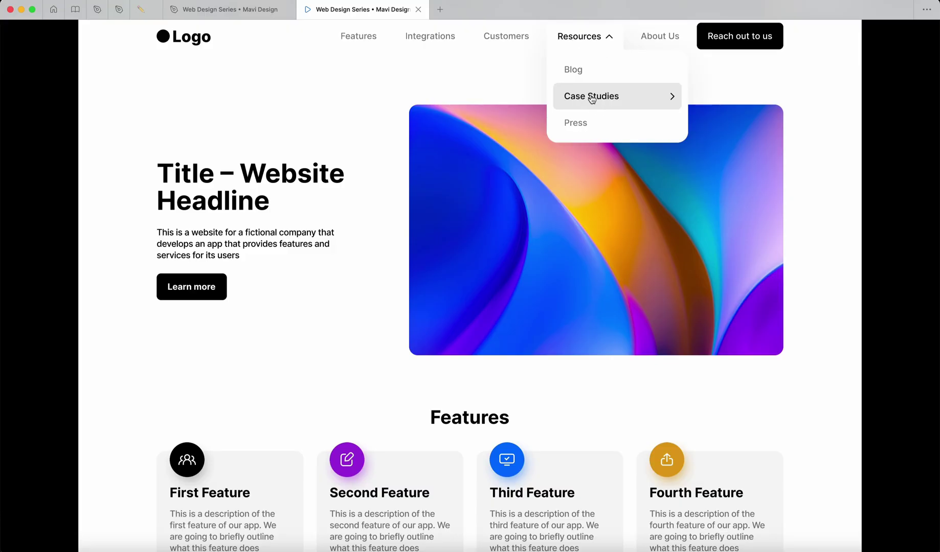
# Inspect the header Resources item and the hover-state tab in the editor, comparing with the preview
pyautogui.click(194, 10)
pyautogui.keyDown('super'); pyautogui.click(518, 120); pyautogui.keyUp('super')
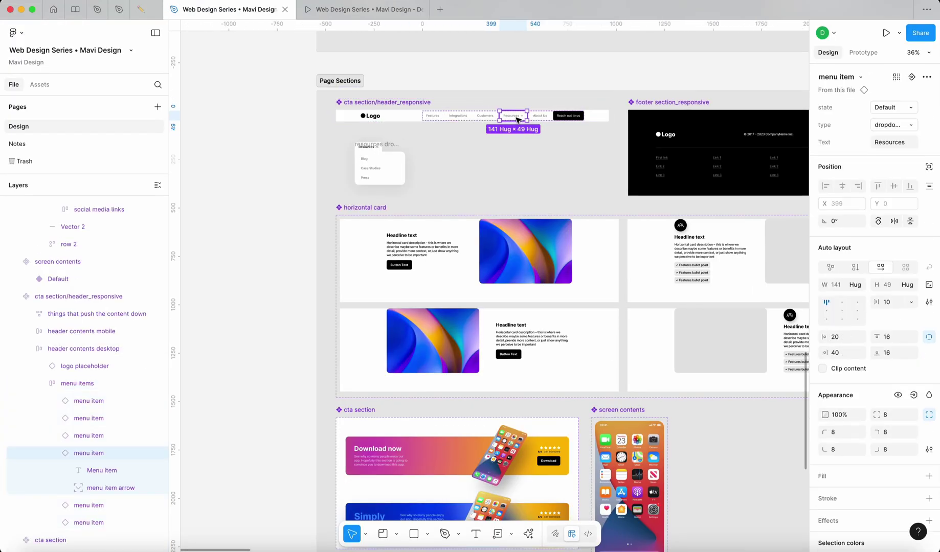
pyautogui.scroll(5, 517, 120)
pyautogui.scroll(5, 200, 177)
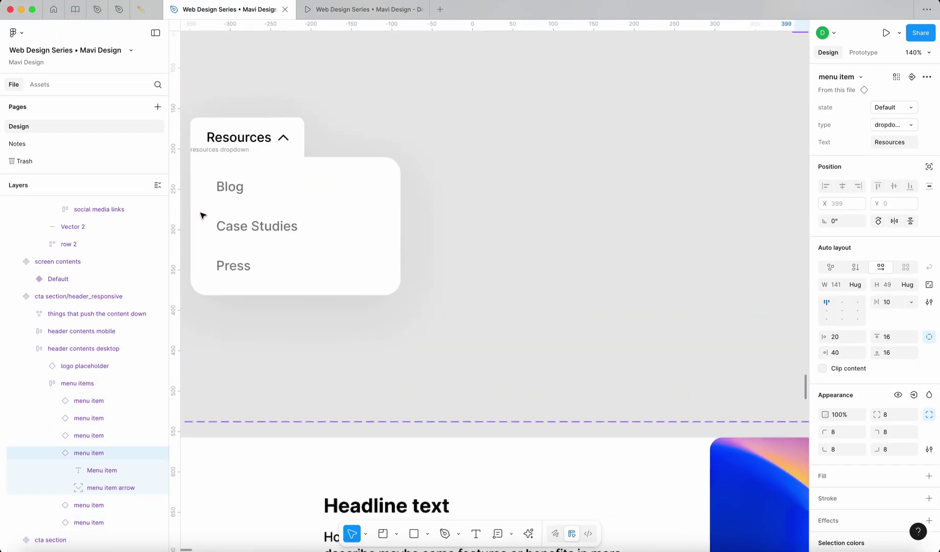
pyautogui.click(363, 9)
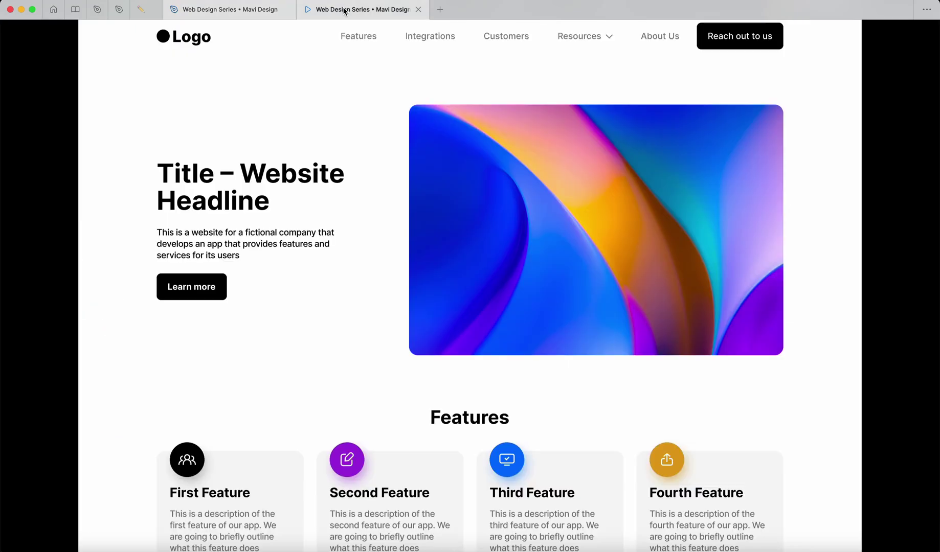
pyautogui.click(225, 10)
pyautogui.scroll(-3, 352, 224)
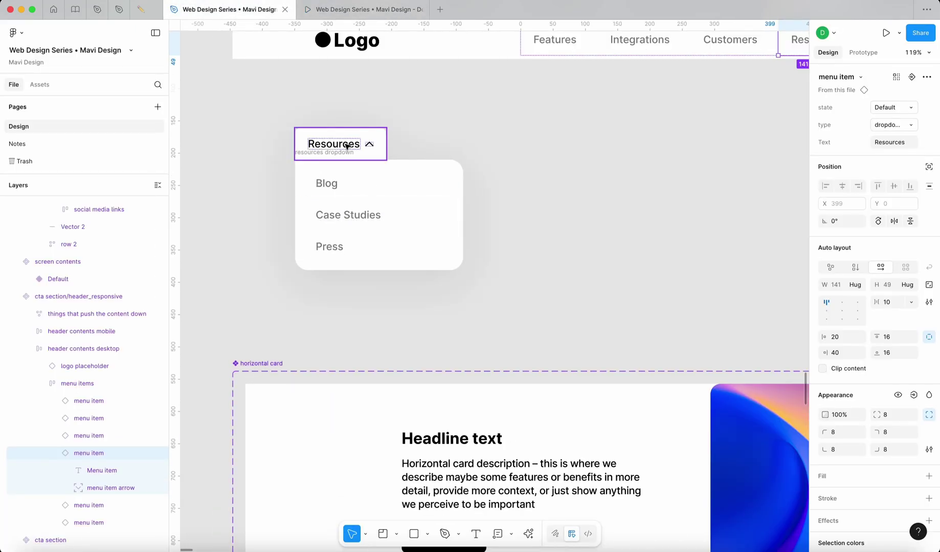
pyautogui.click(348, 145)
pyautogui.scroll(4, 352, 194)
pyautogui.click(307, 10)
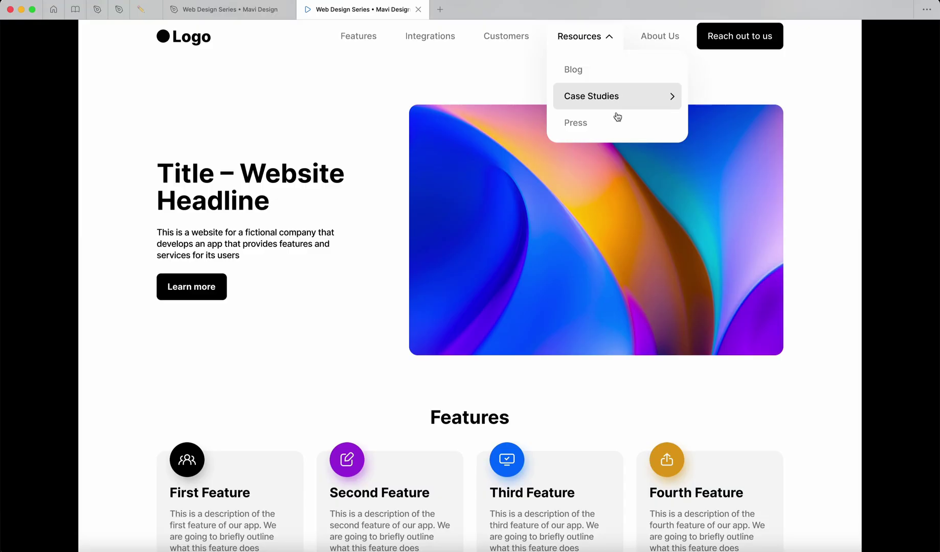
# Jump to the Features and 30% improvement sections to test the dropdown lower on the page
pyautogui.click(353, 36)
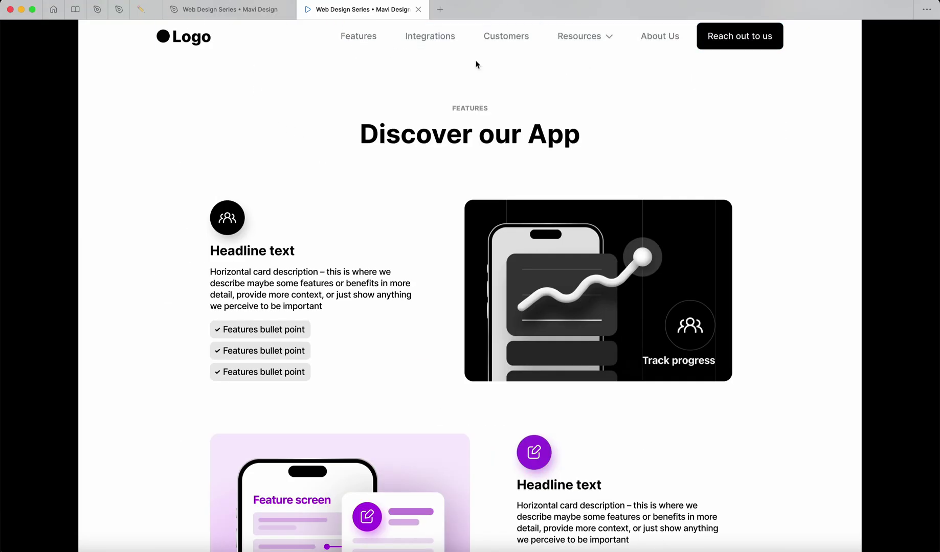
pyautogui.click(601, 117)
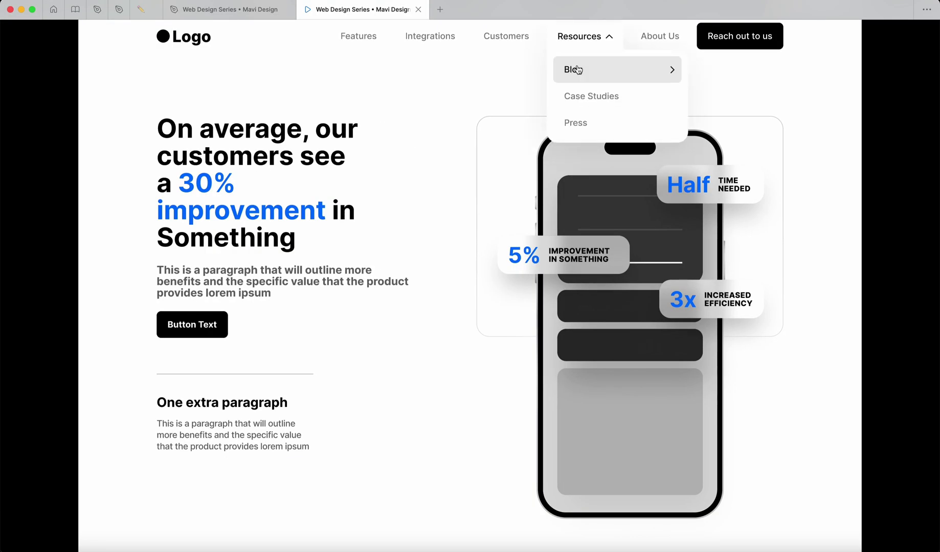
# Return to the design editor and scroll to the resources dropdown
pyautogui.click(198, 40)
pyautogui.click(229, 10)
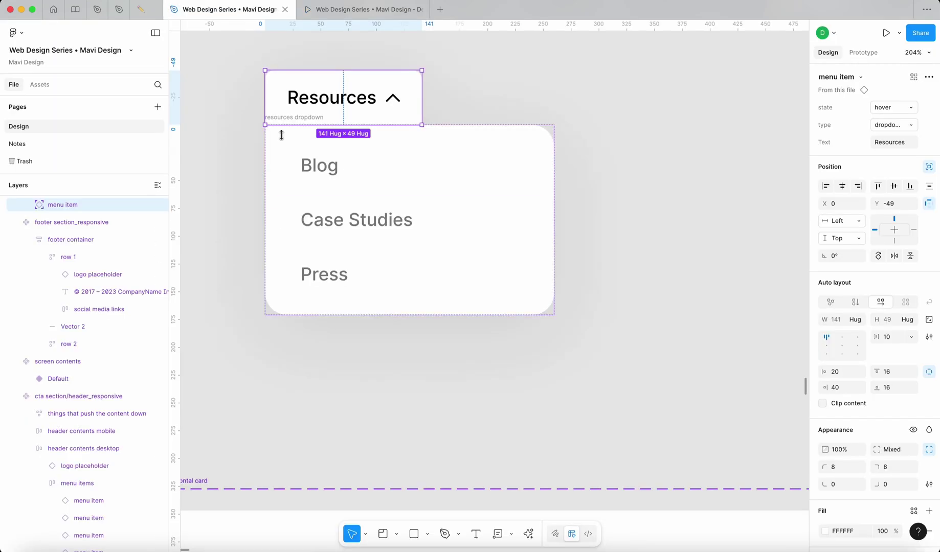
pyautogui.scroll(-5, 263, 152)
pyautogui.click(262, 152)
pyautogui.scroll(-10, 261, 154)
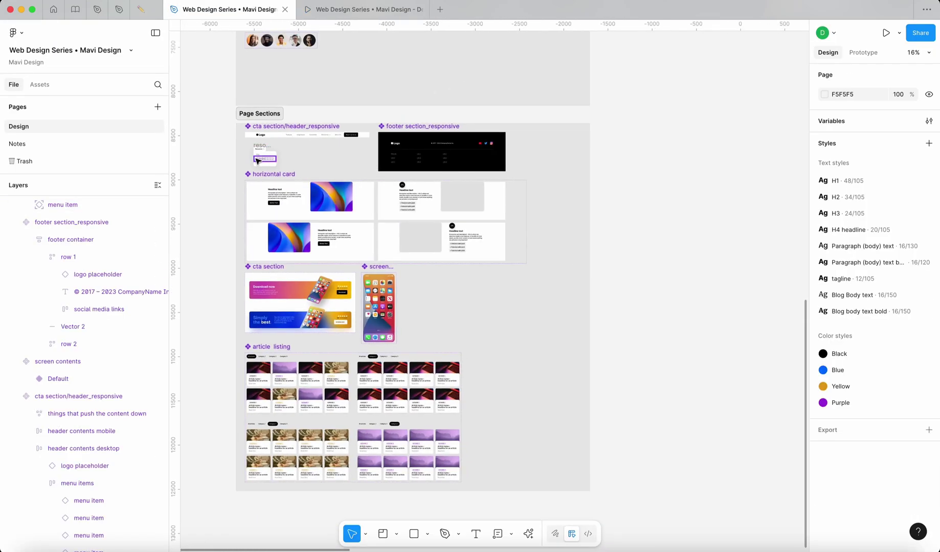
pyautogui.scroll(-5, 257, 161)
pyautogui.scroll(-3, 257, 162)
pyautogui.scroll(15, 307, 201)
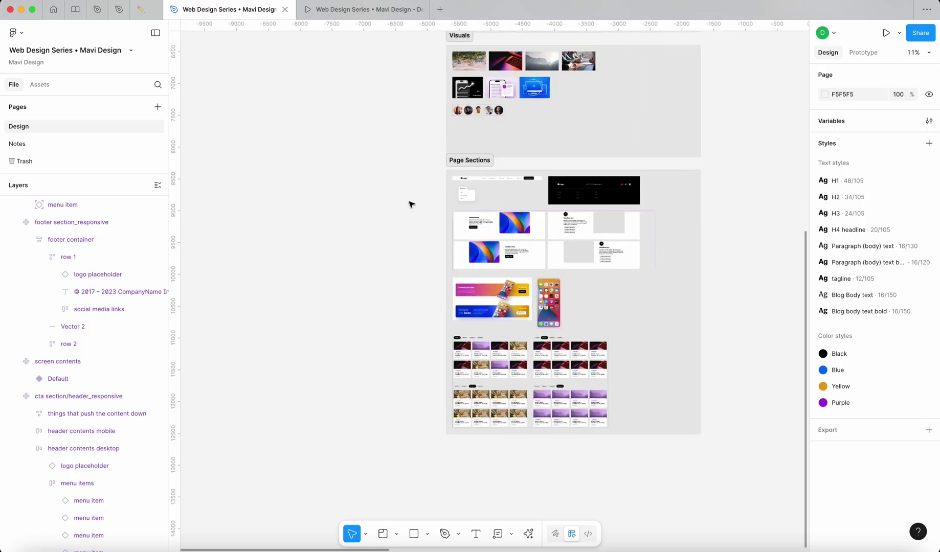
# Select the whole dropdown from Blog and drag it up and left onto the guide
pyautogui.click(608, 170)
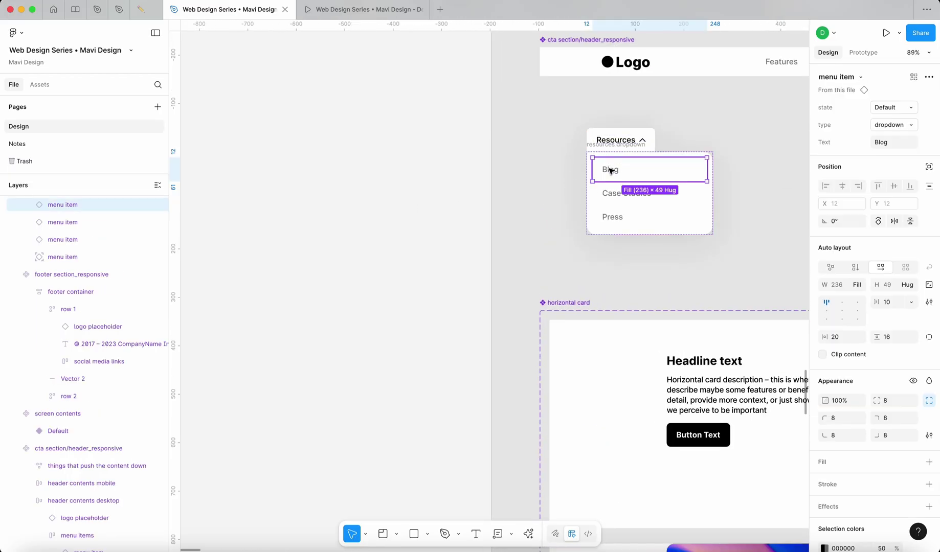
pyautogui.hotkey('shift', 'Return')
pyautogui.moveTo(675, 159); pyautogui.dragTo(629, 141)
pyautogui.press('Escape')
pyautogui.scroll(-5, 441, 172)
pyautogui.scroll(-5, 440, 172)
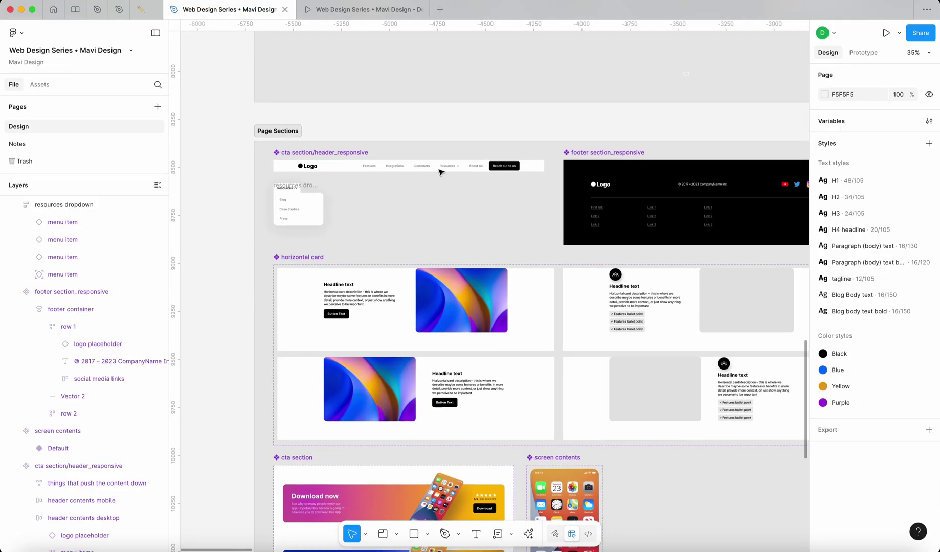
pyautogui.hotkey('ctrl', 'Tab')
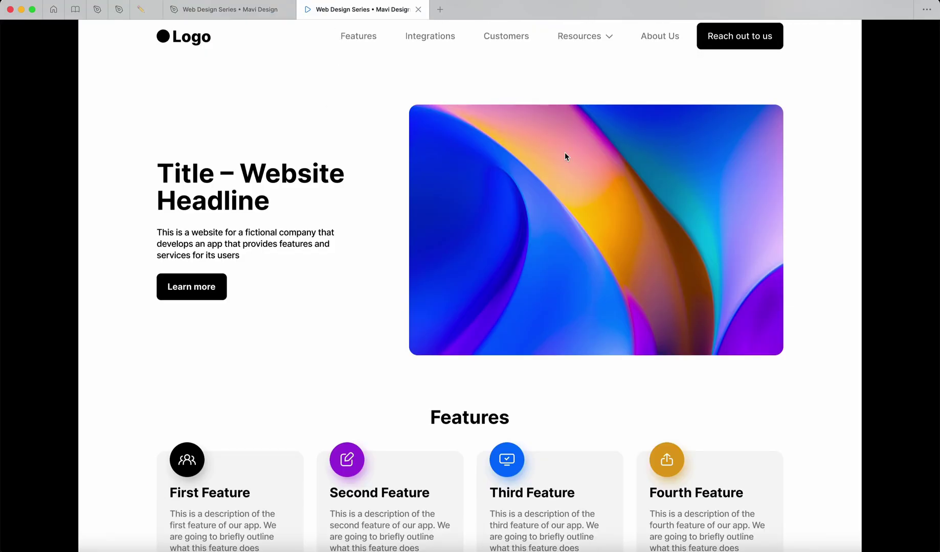